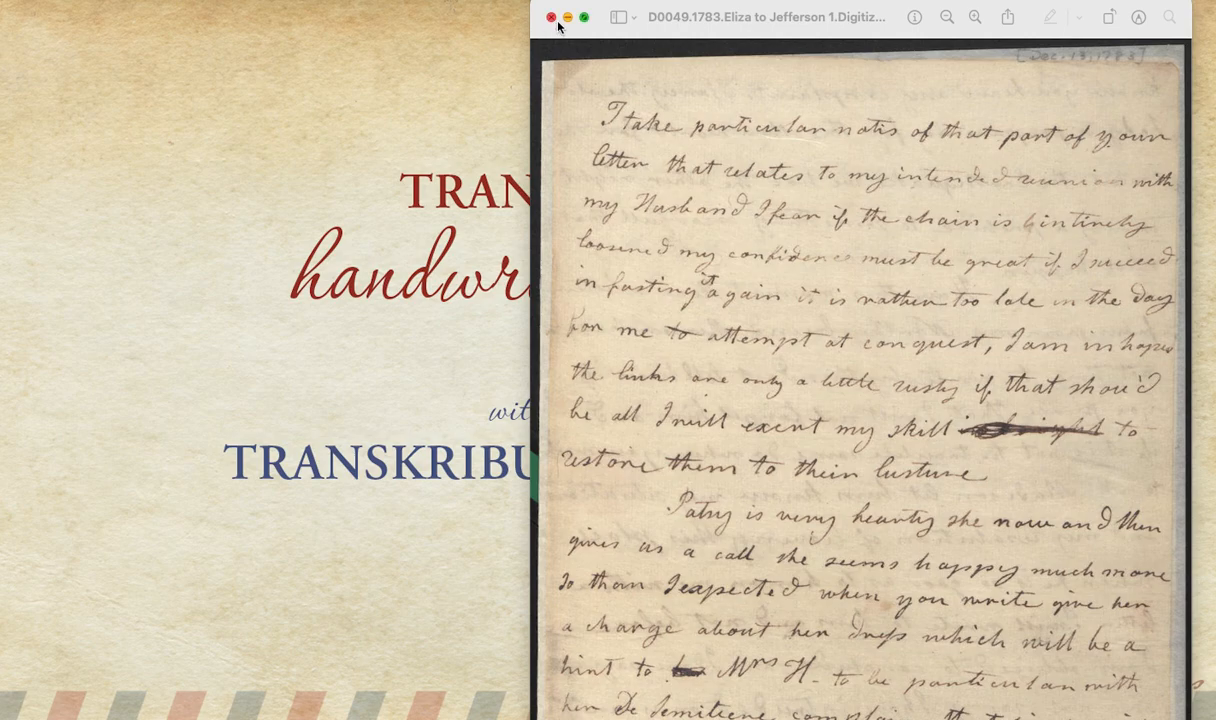
# - Close the letter image preview and bring up Transkribus in the browser, with a brief look at ChatGPT
pyautogui.click(551, 18)
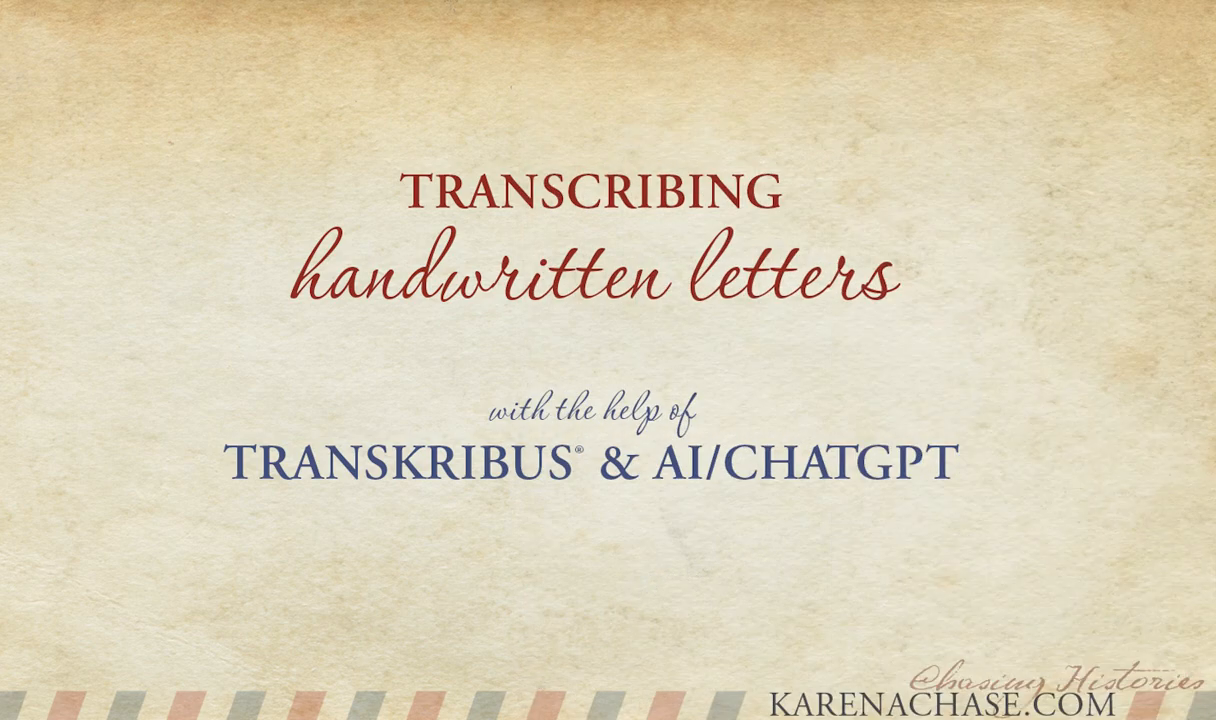
pyautogui.click(866, 716)
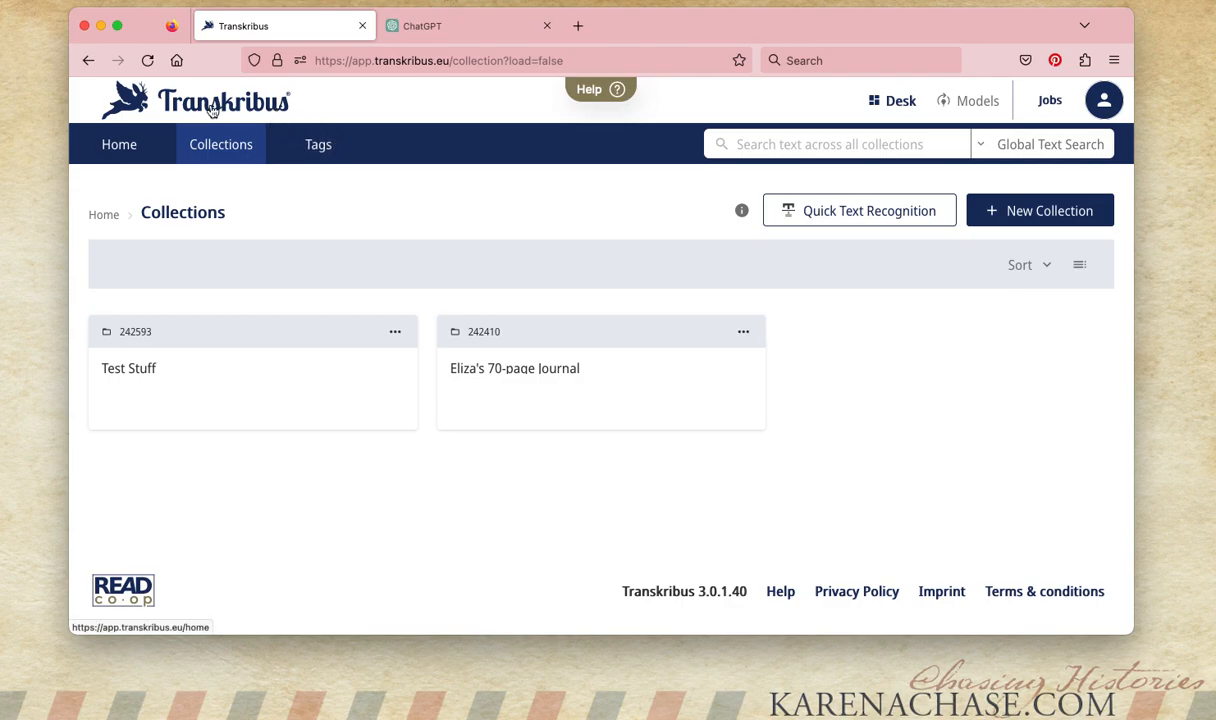
pyautogui.click(415, 37)
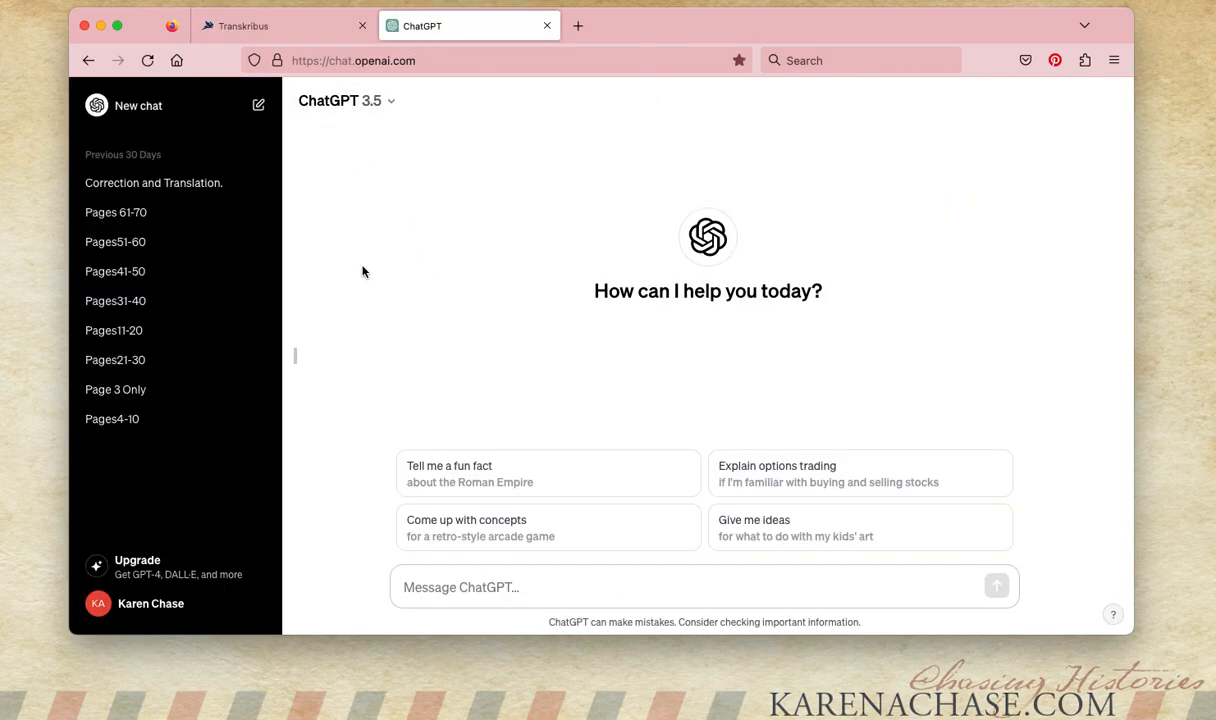
pyautogui.click(267, 22)
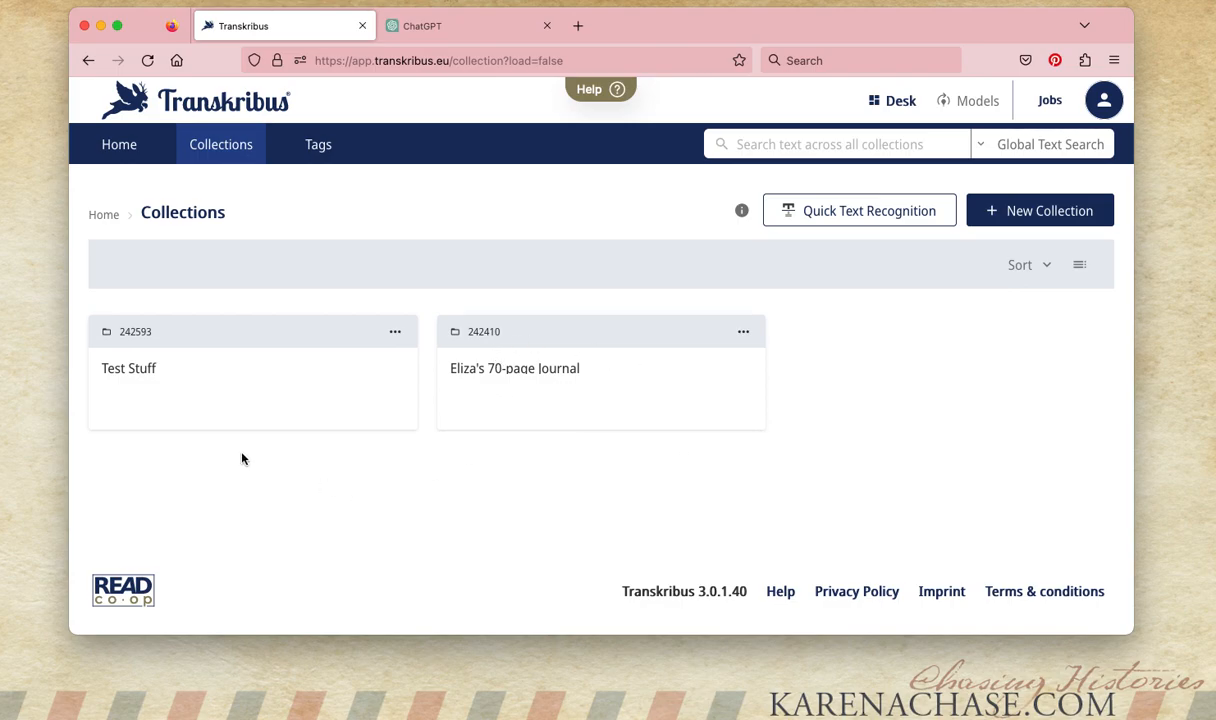
# - Open the Test Stuff collection and look over its documents
pyautogui.click(166, 403)
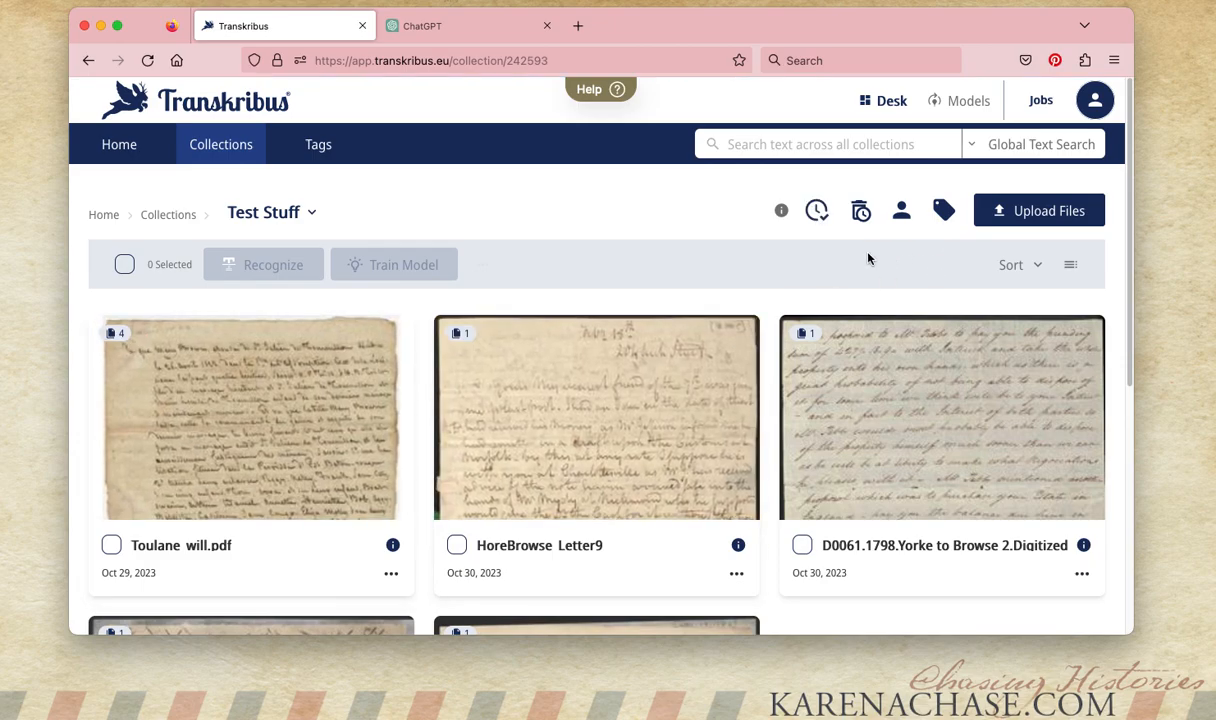
pyautogui.scroll(-2, 410, 430)
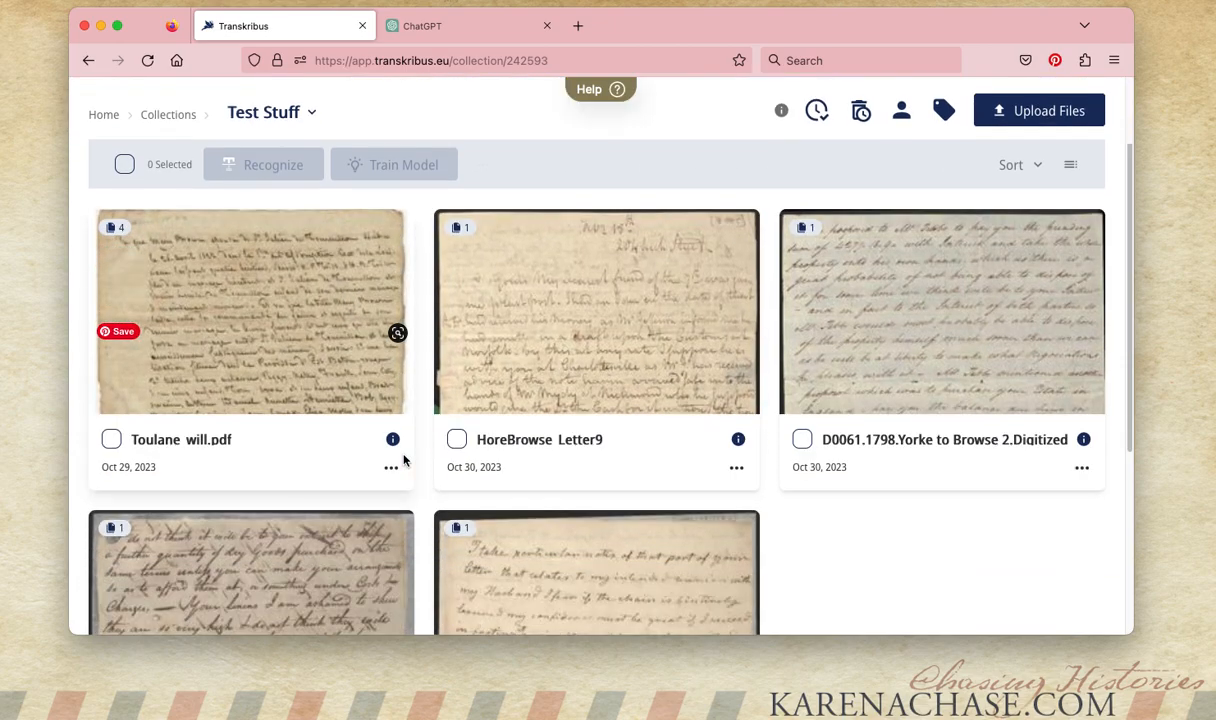
pyautogui.scroll(2, 410, 440)
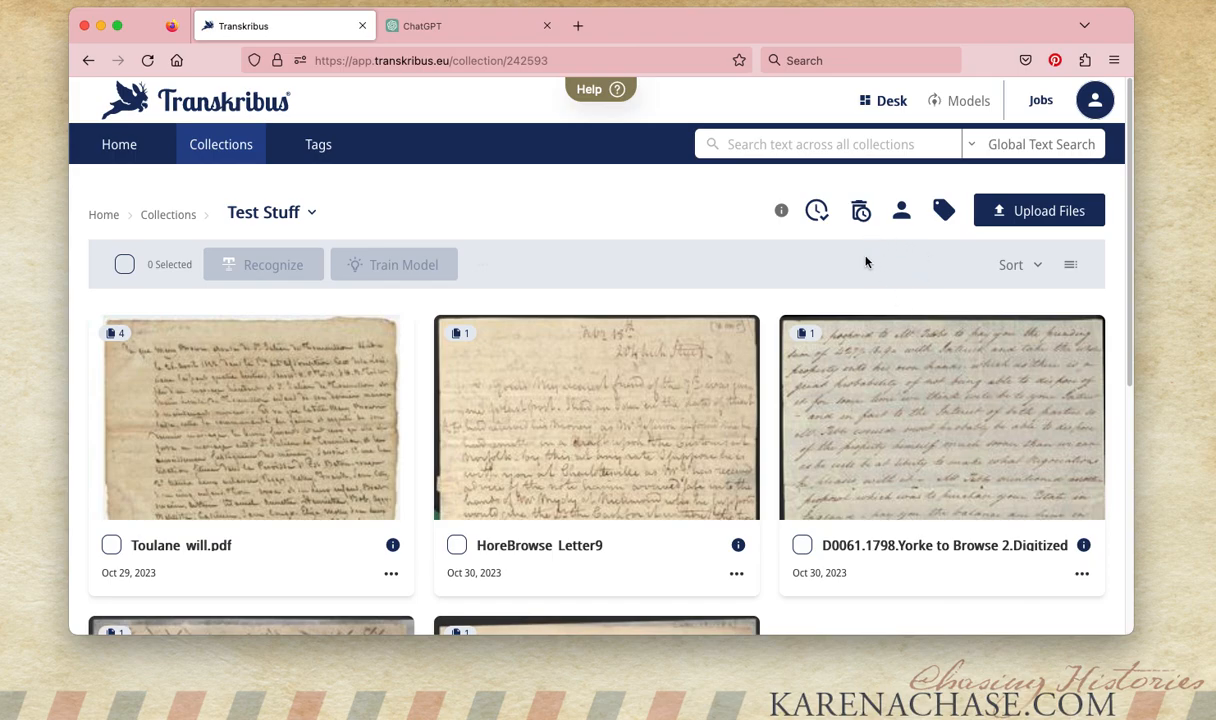
# - Upload the letter image "D0049.1783.Eliza to Jefferson 1.Digitized" to the Test Stuff collection as an Image document
pyautogui.click(1040, 211)
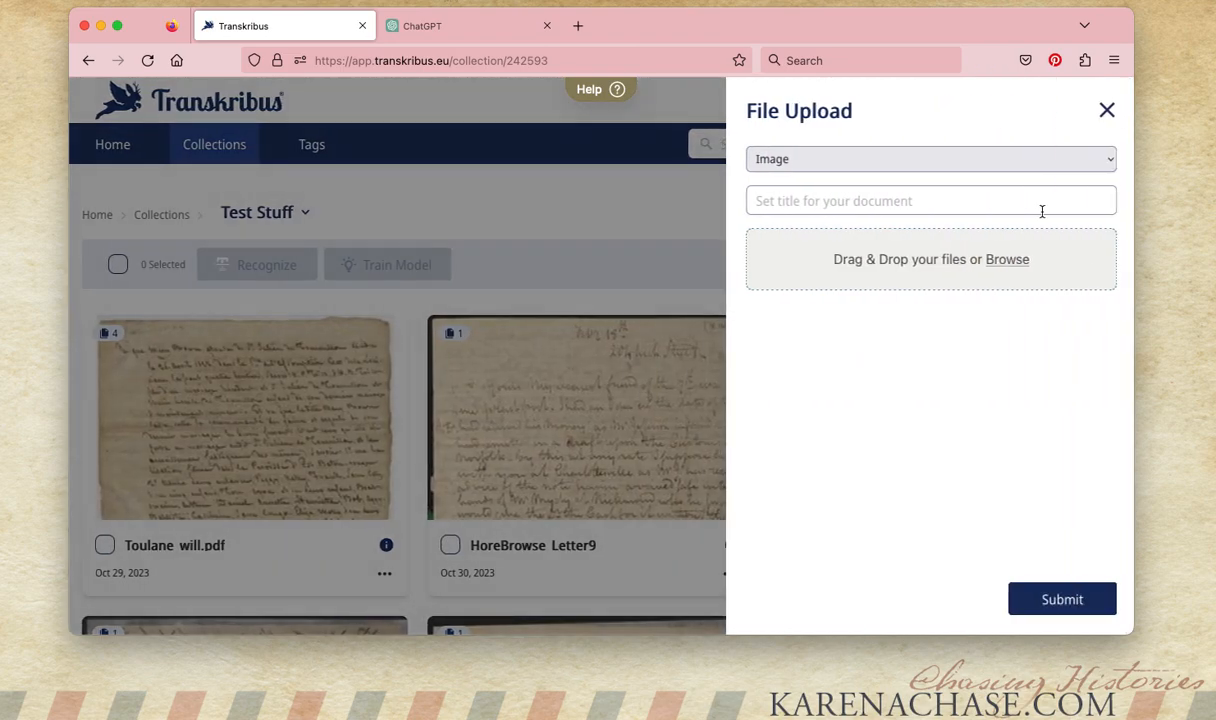
pyautogui.click(936, 163)
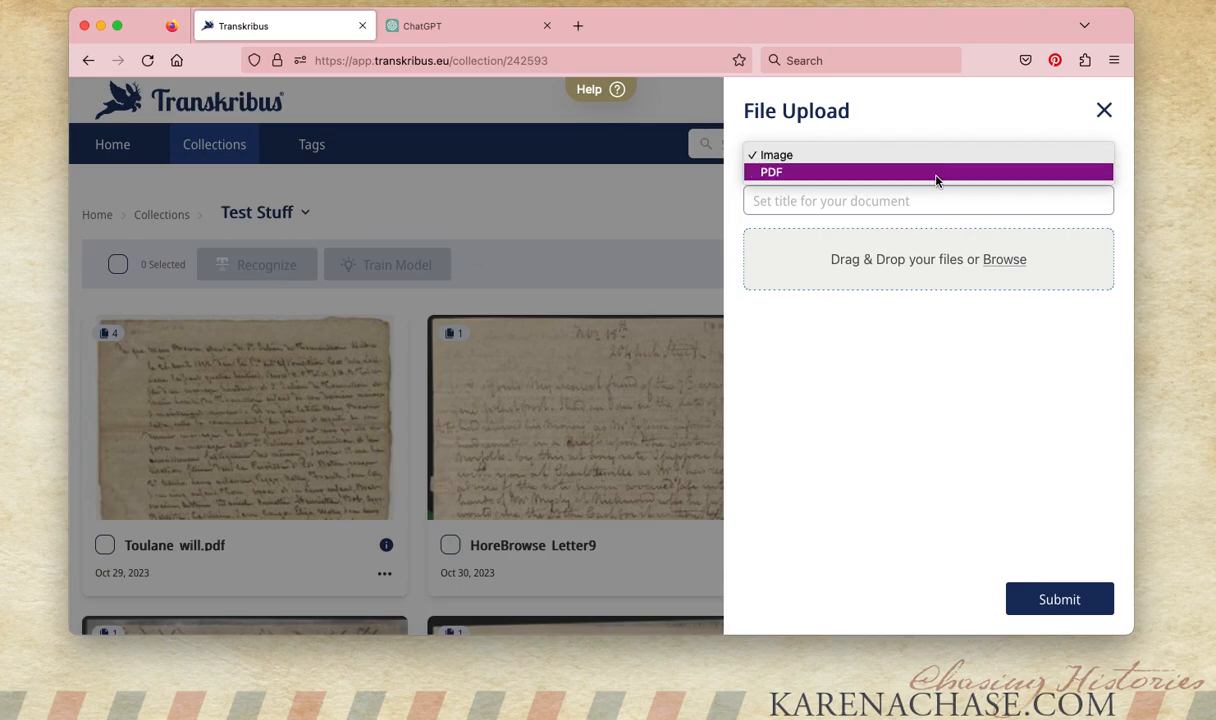
pyautogui.click(942, 122)
pyautogui.moveTo(1134, 470); pyautogui.dragTo(907, 262)
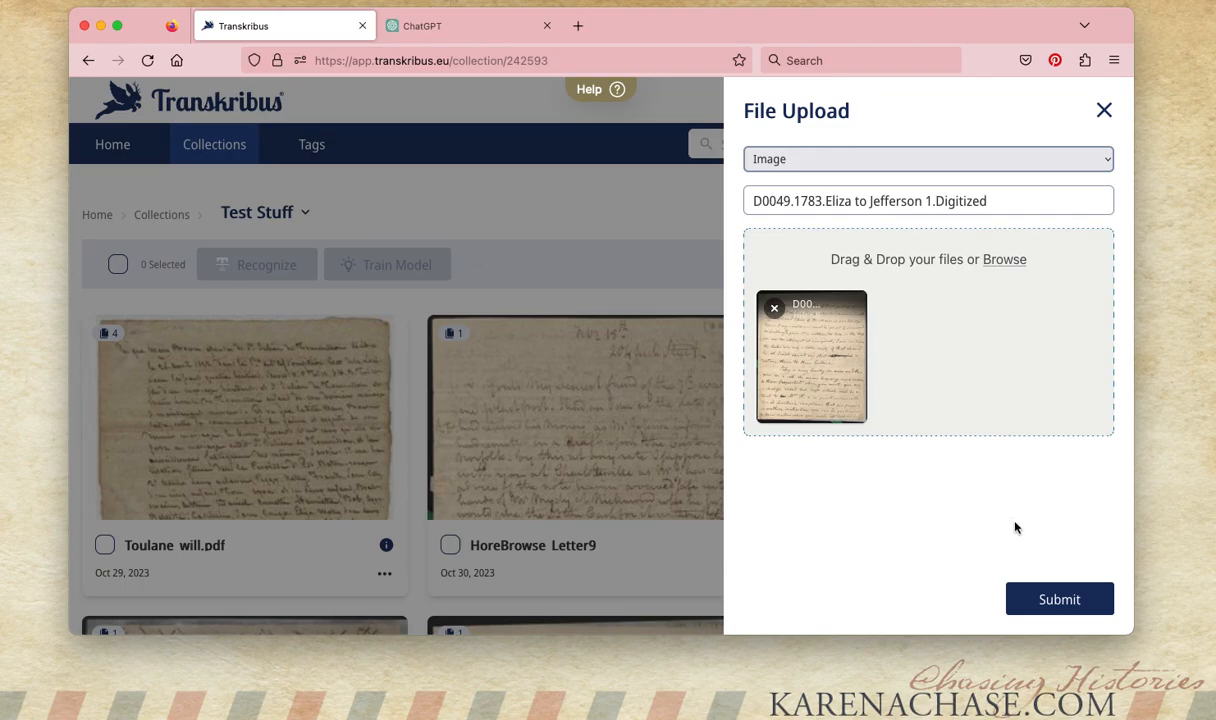
pyautogui.click(1063, 602)
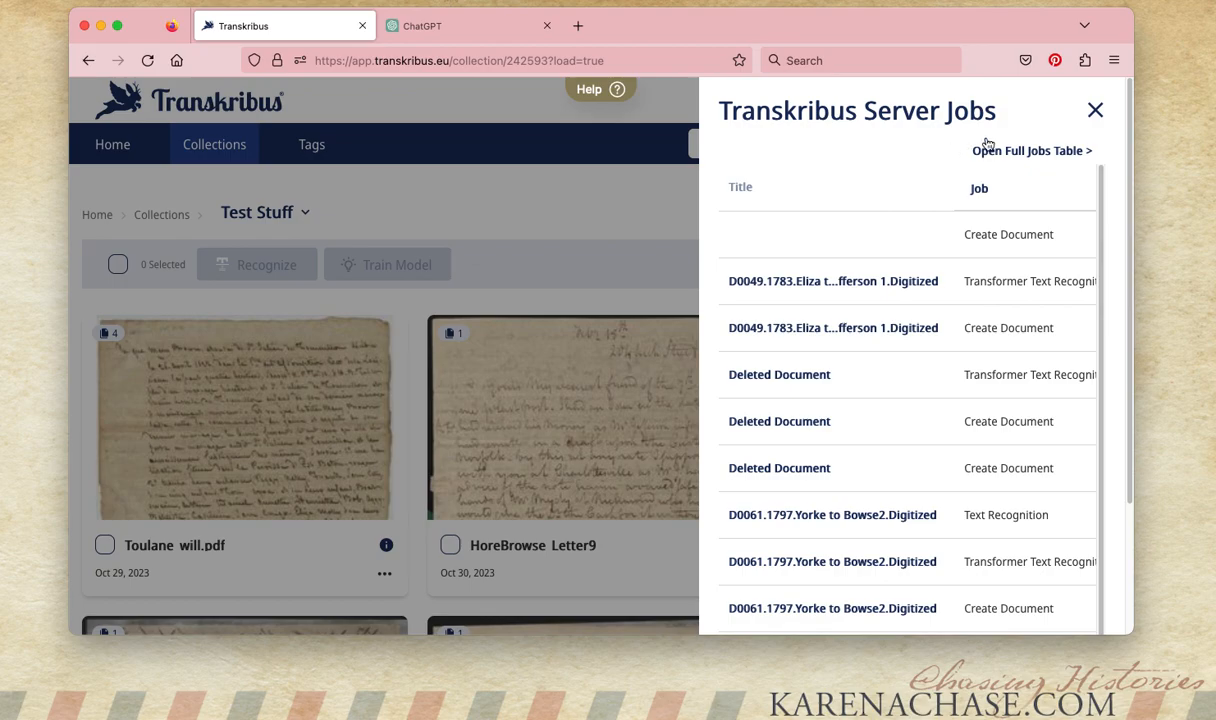
# - Open the newly uploaded letter from the full jobs table and inspect its first page in the editor
pyautogui.click(1037, 156)
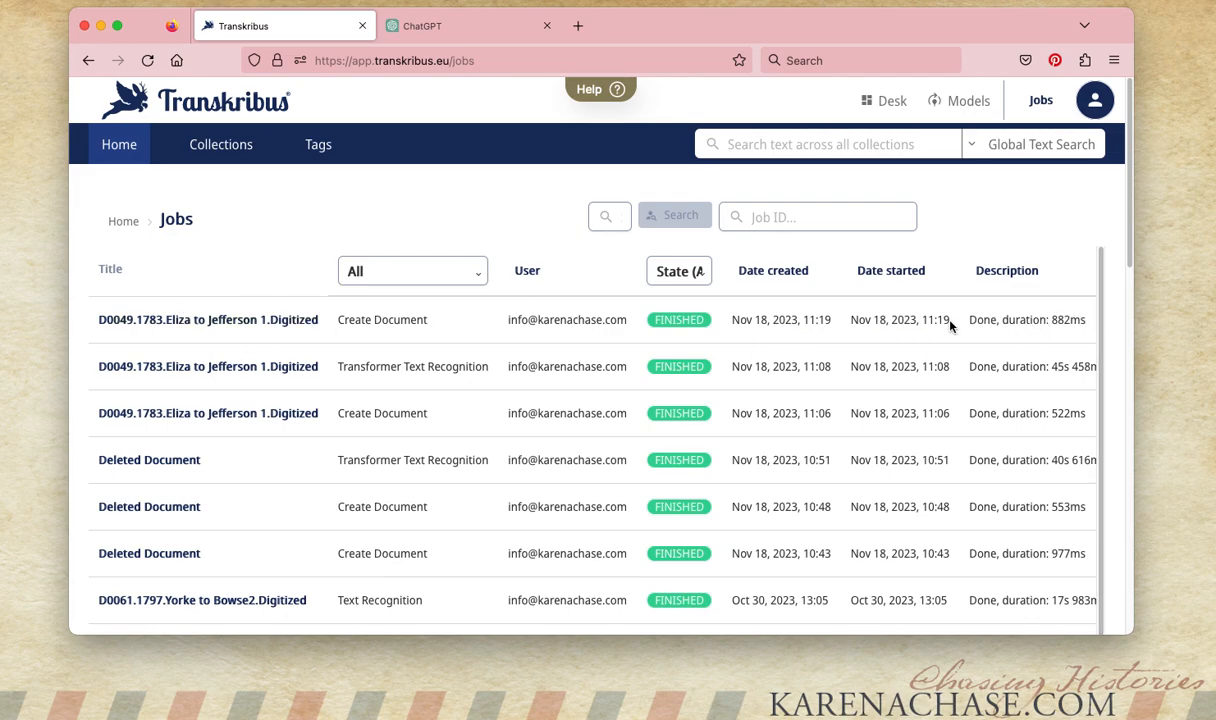
pyautogui.click(194, 322)
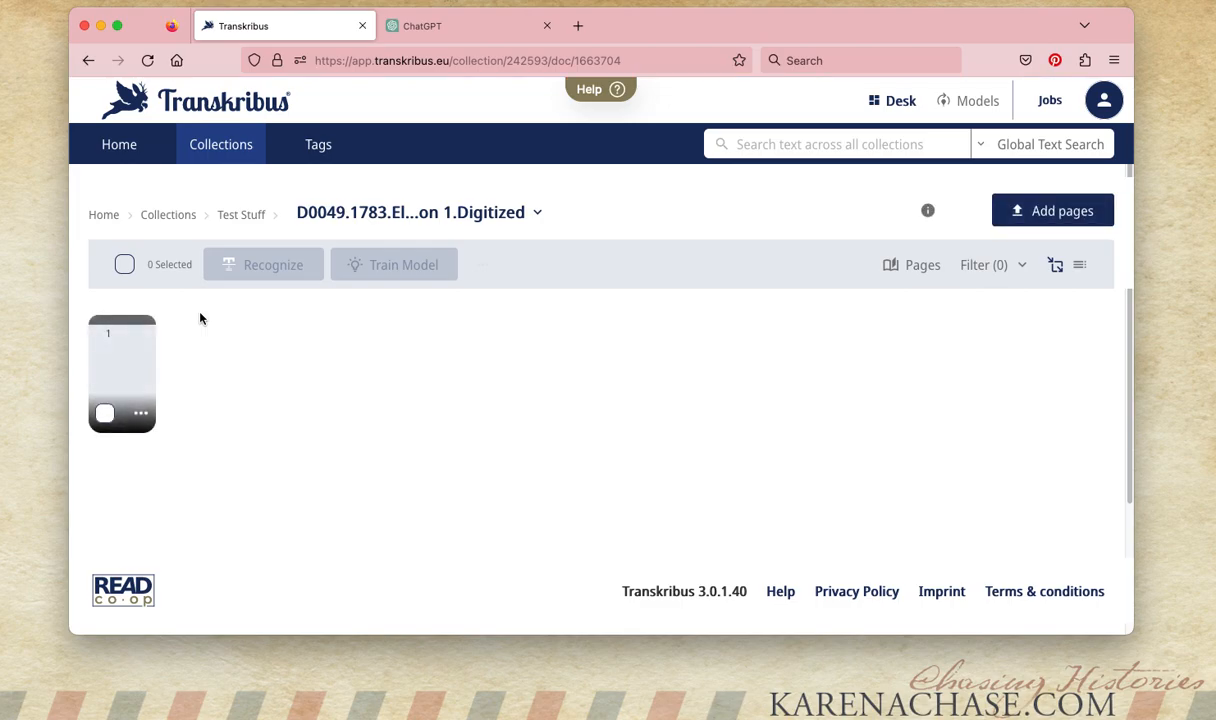
pyautogui.click(114, 374)
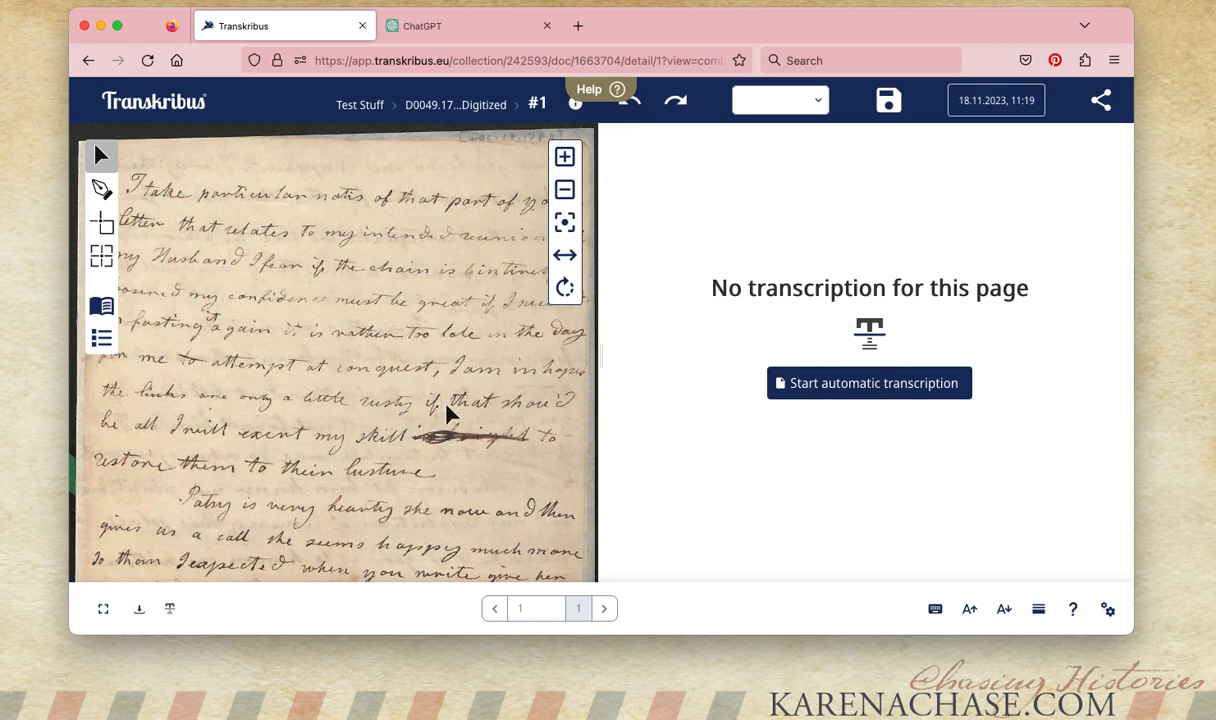
pyautogui.scroll(-2, 250, 350)
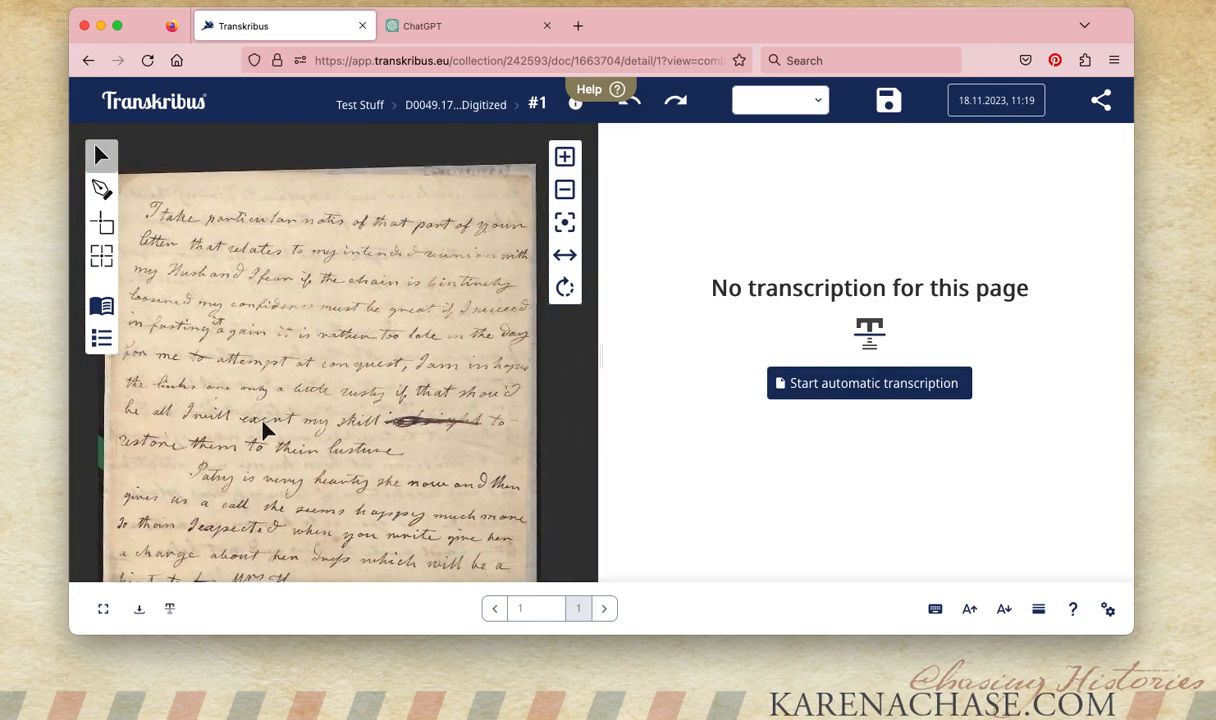
pyautogui.scroll(-3, 265, 410)
pyautogui.moveTo(268, 402); pyautogui.dragTo(273, 357)
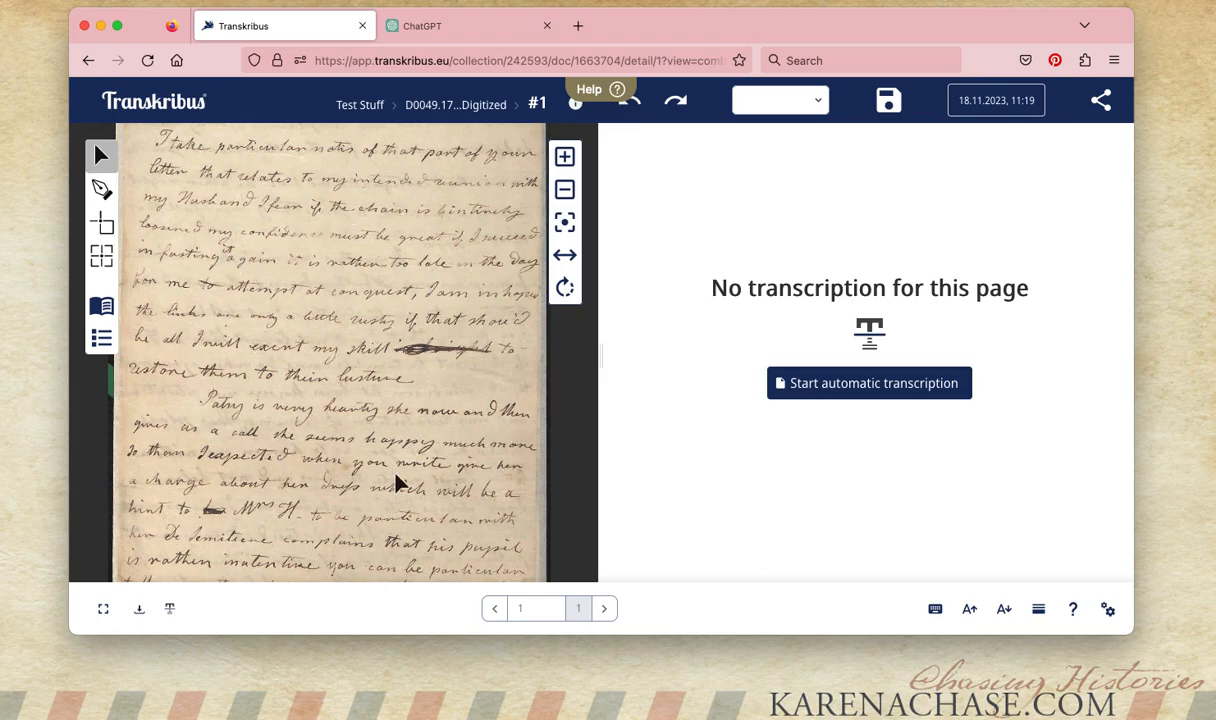
pyautogui.scroll(-3, 361, 372)
pyautogui.scroll(3, 361, 420)
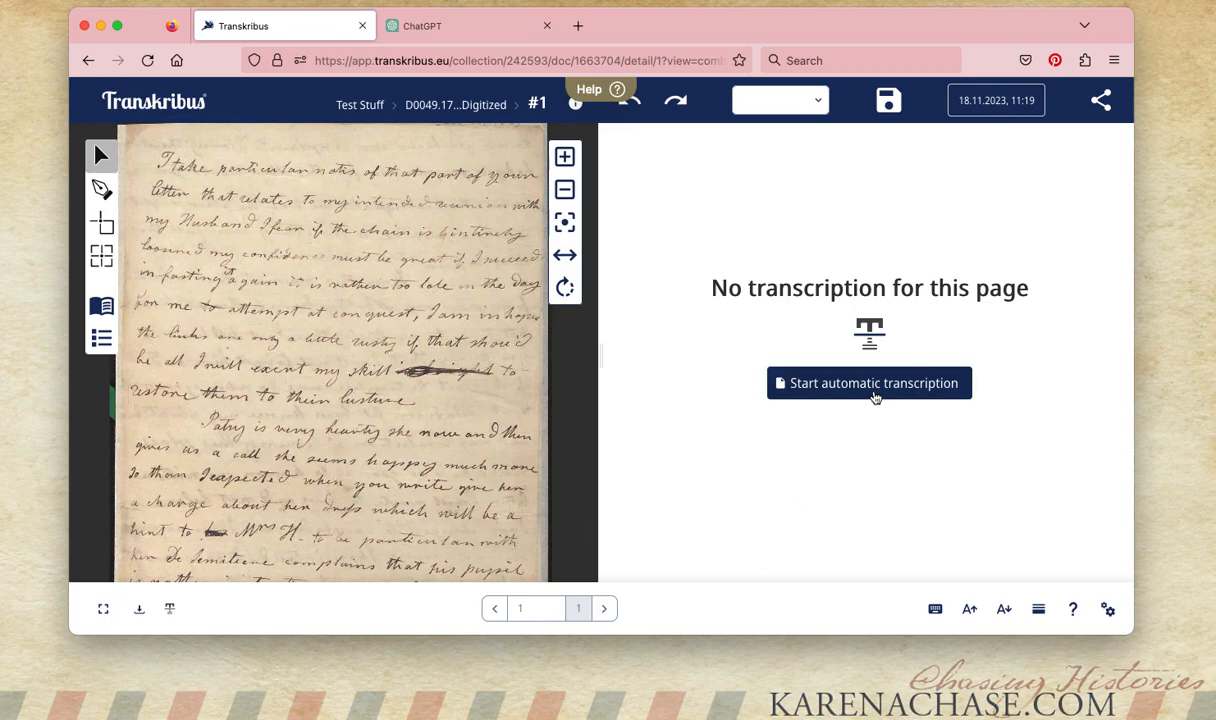
# - Set up automatic transcription for the page and filter the public models by English language and Handwritten text
pyautogui.click(873, 385)
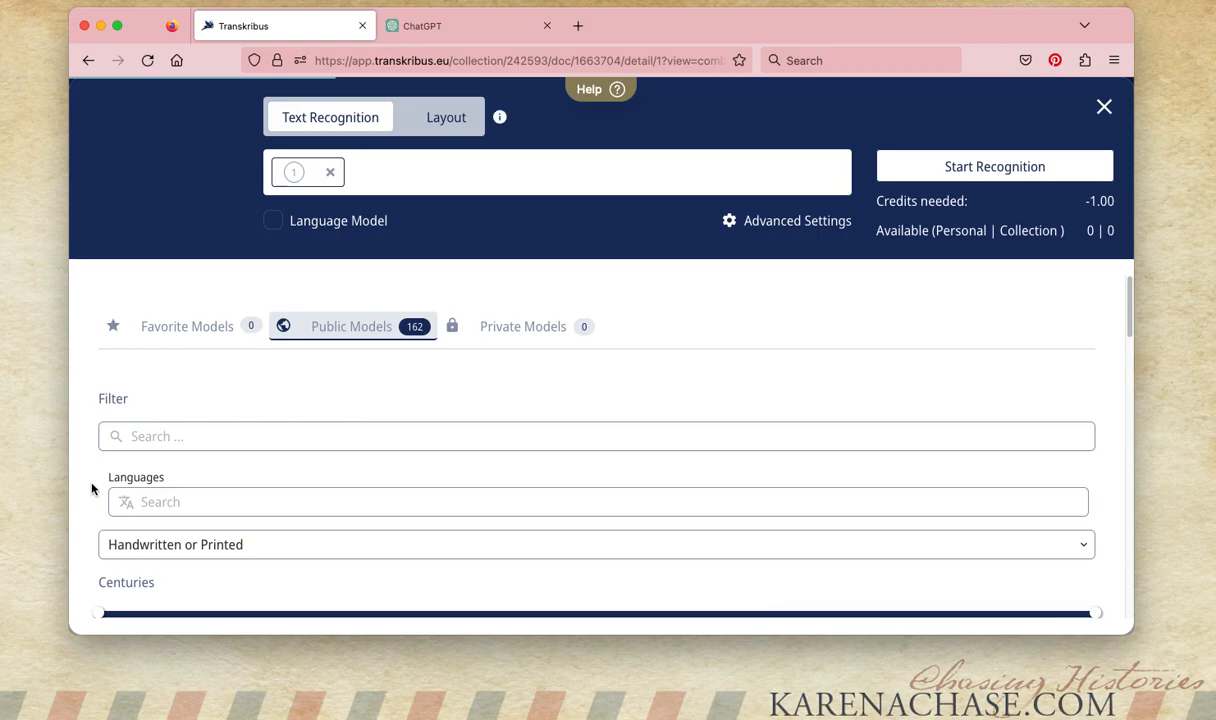
pyautogui.scroll(-1, 91, 487)
pyautogui.click(157, 459)
pyautogui.write('English')
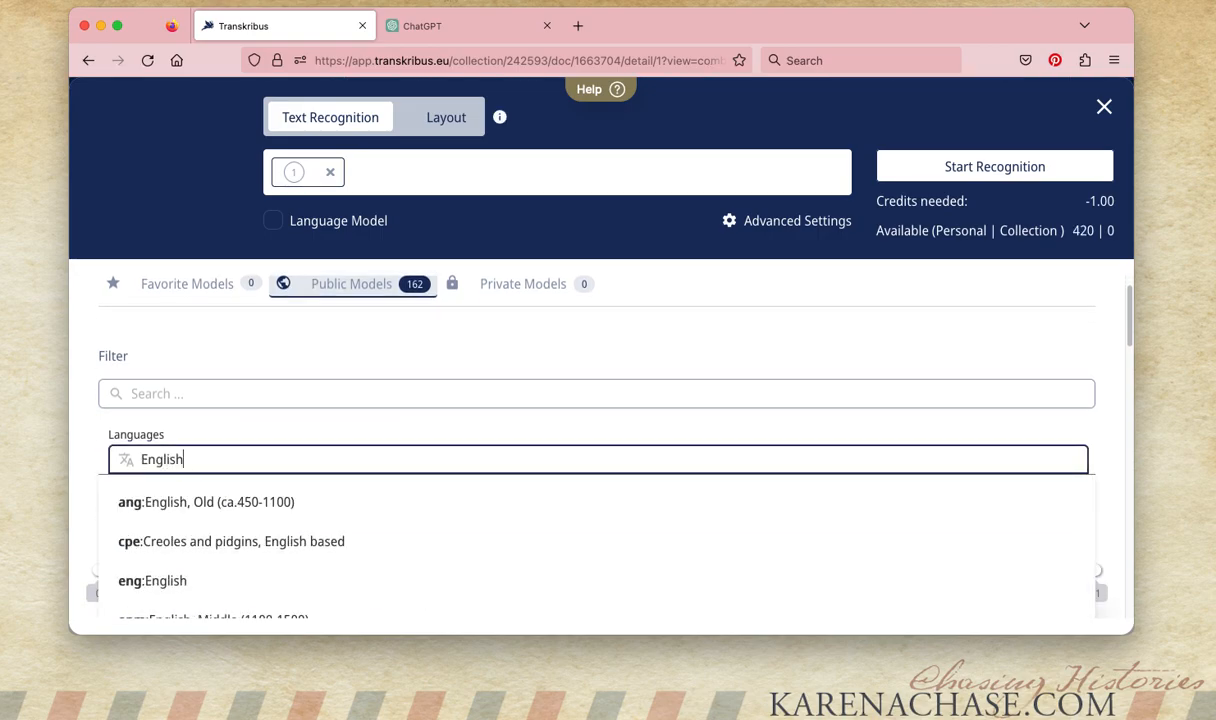
pyautogui.click(160, 582)
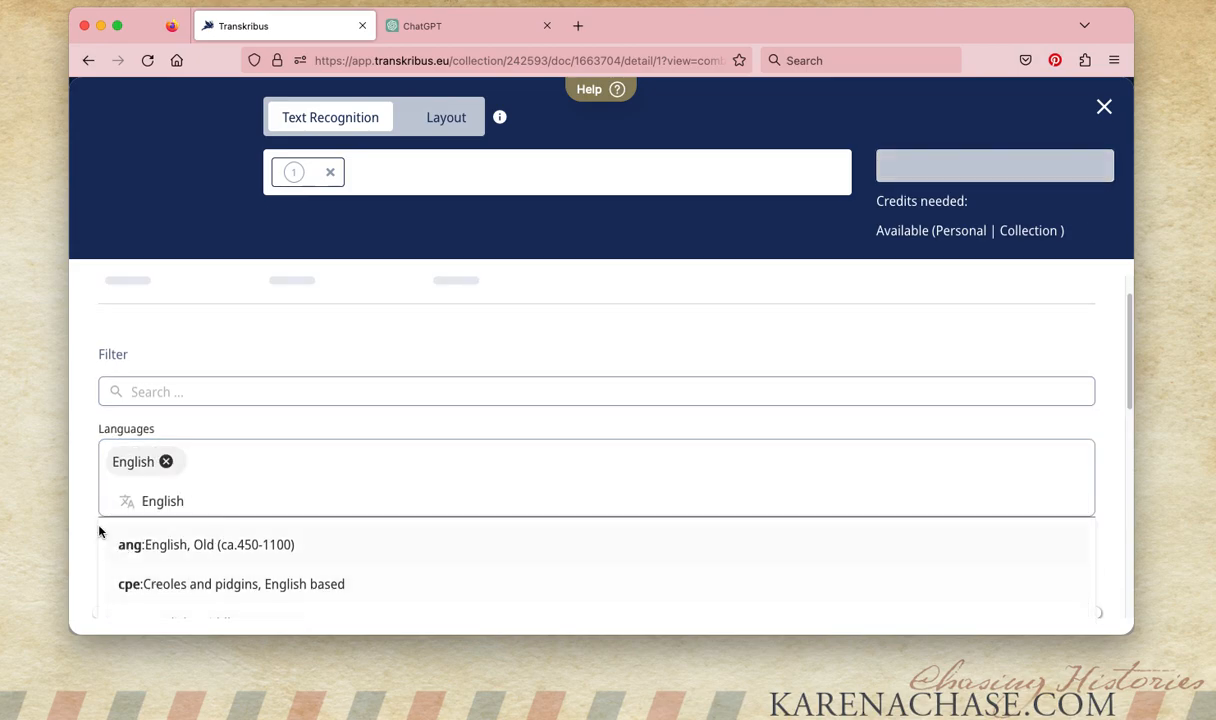
pyautogui.scroll(-2, 80, 516)
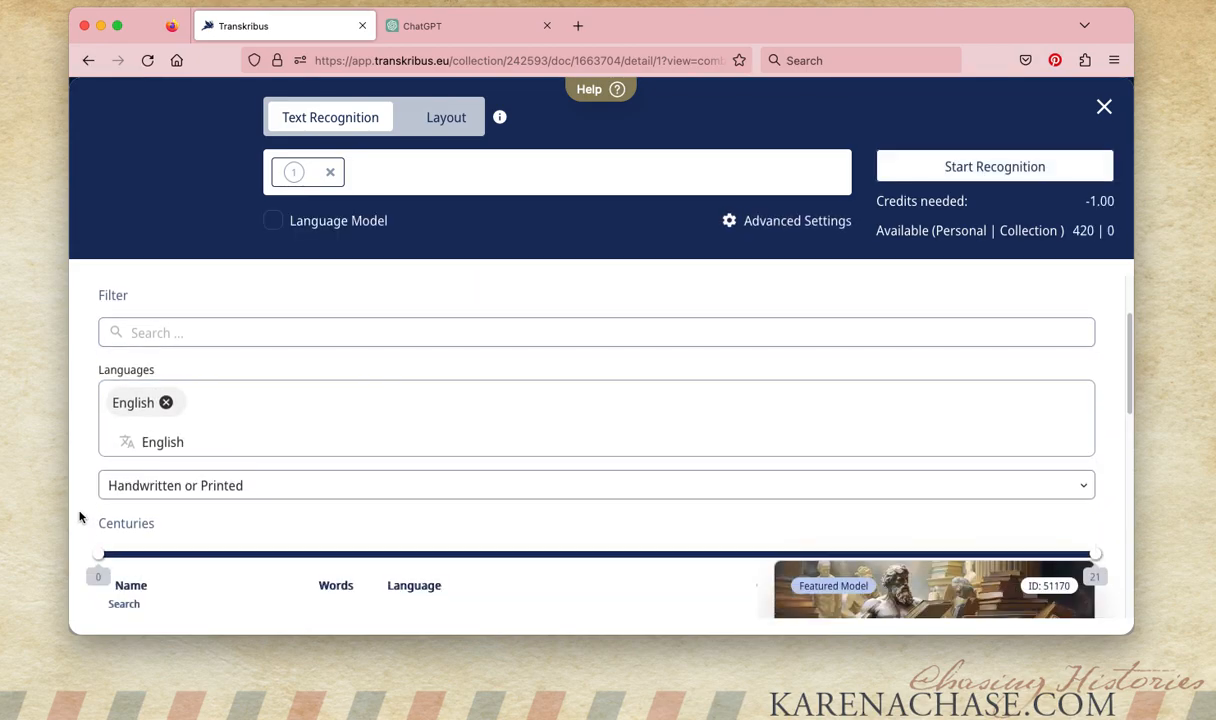
pyautogui.click(131, 486)
pyautogui.click(135, 504)
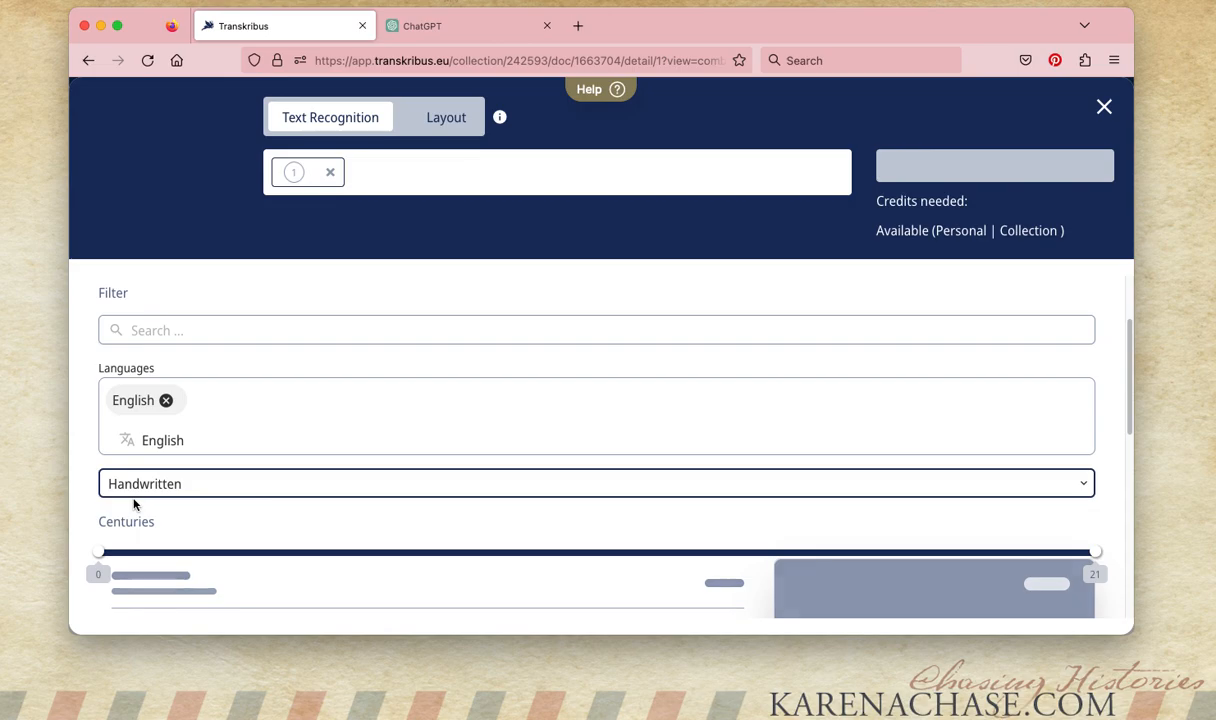
# - Review the filtered models and start text recognition on page 1 with The Text Titan I
pyautogui.scroll(-1, 82, 497)
pyautogui.scroll(-1, 82, 497)
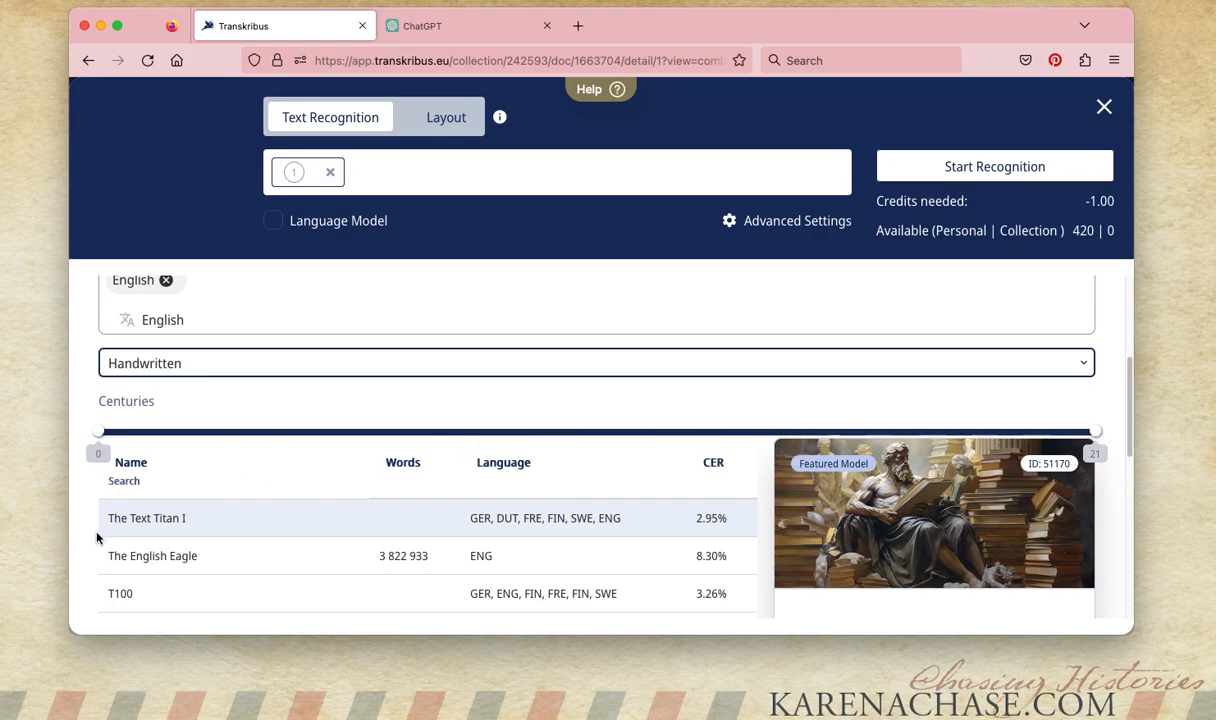
pyautogui.scroll(-1, 92, 535)
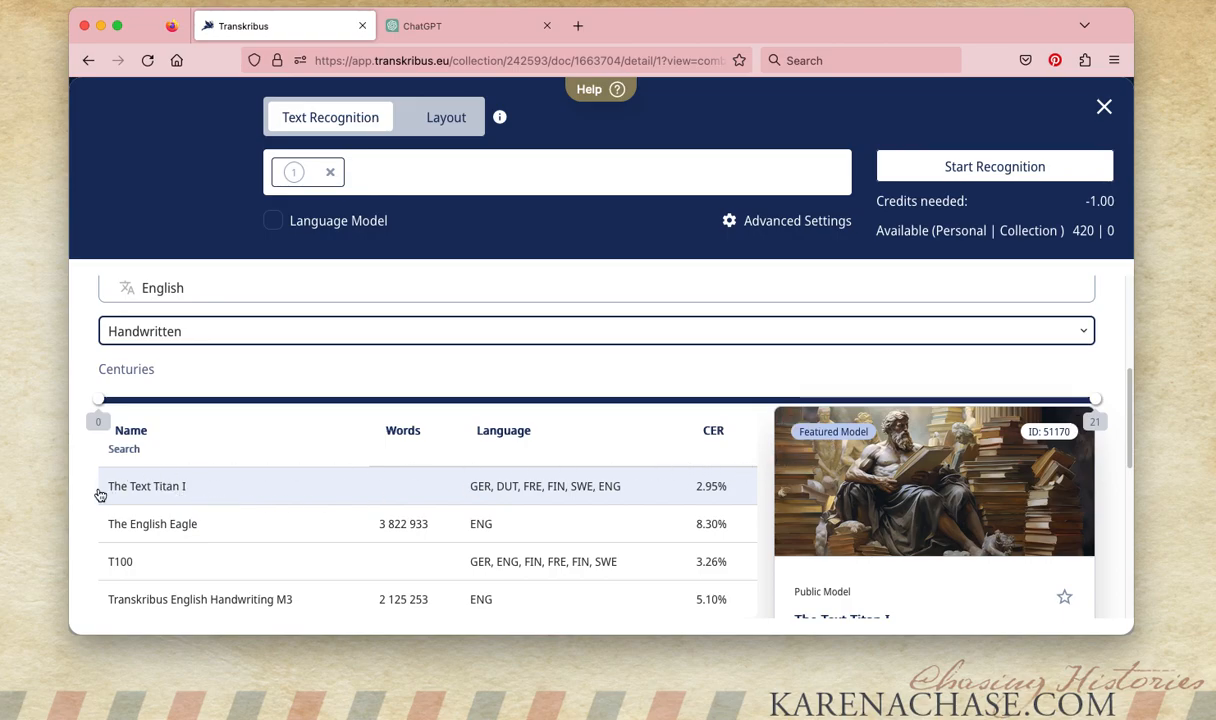
pyautogui.scroll(-2, 90, 490)
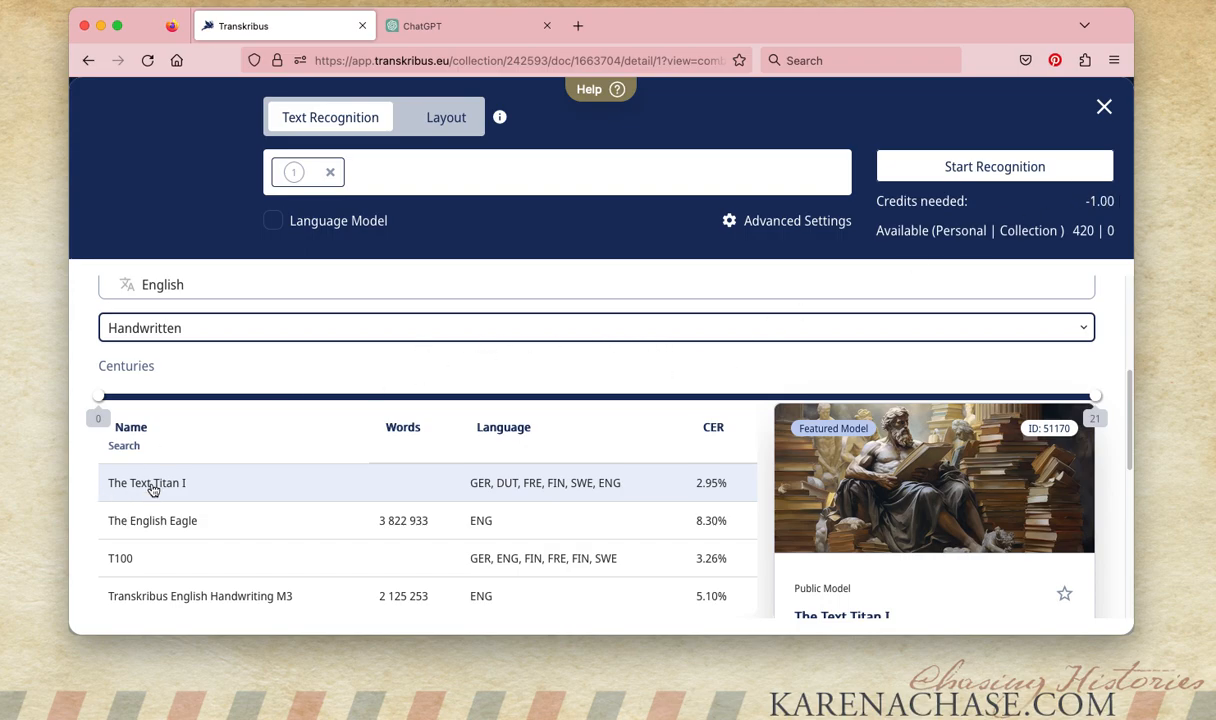
pyautogui.scroll(1, 100, 485)
pyautogui.scroll(3, 102, 484)
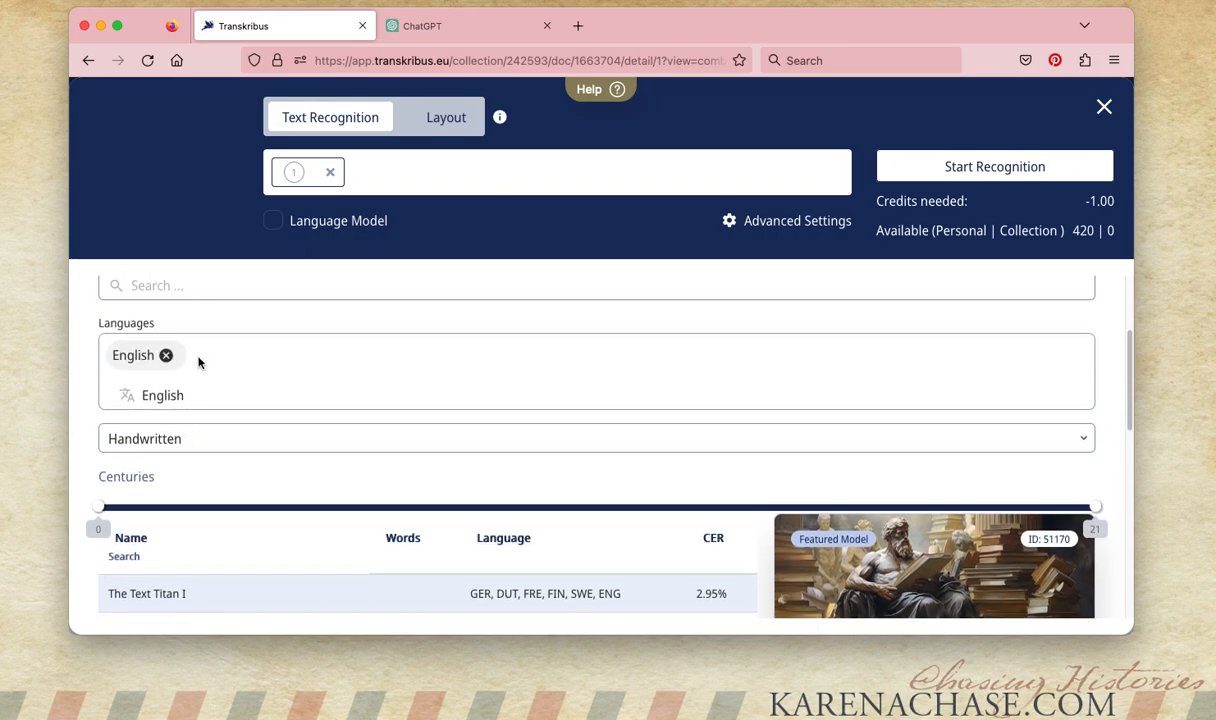
pyautogui.click(978, 177)
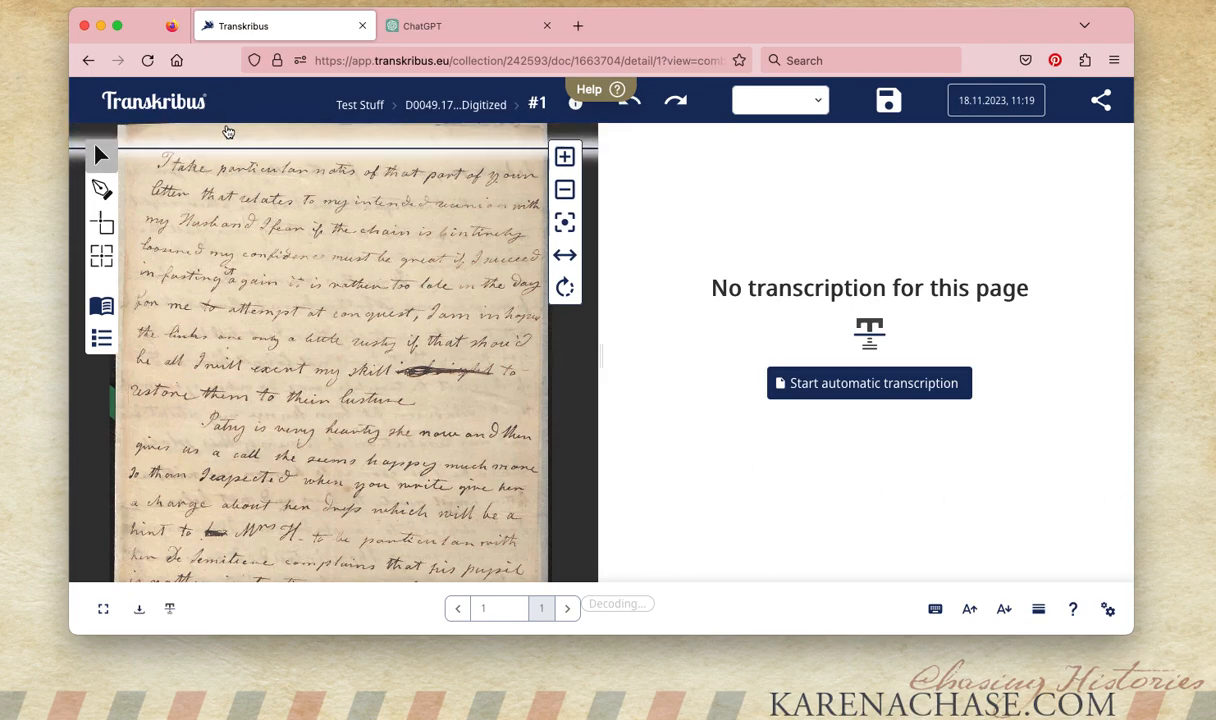
# - Return to the Test Stuff collection and look through its documents
pyautogui.click(170, 106)
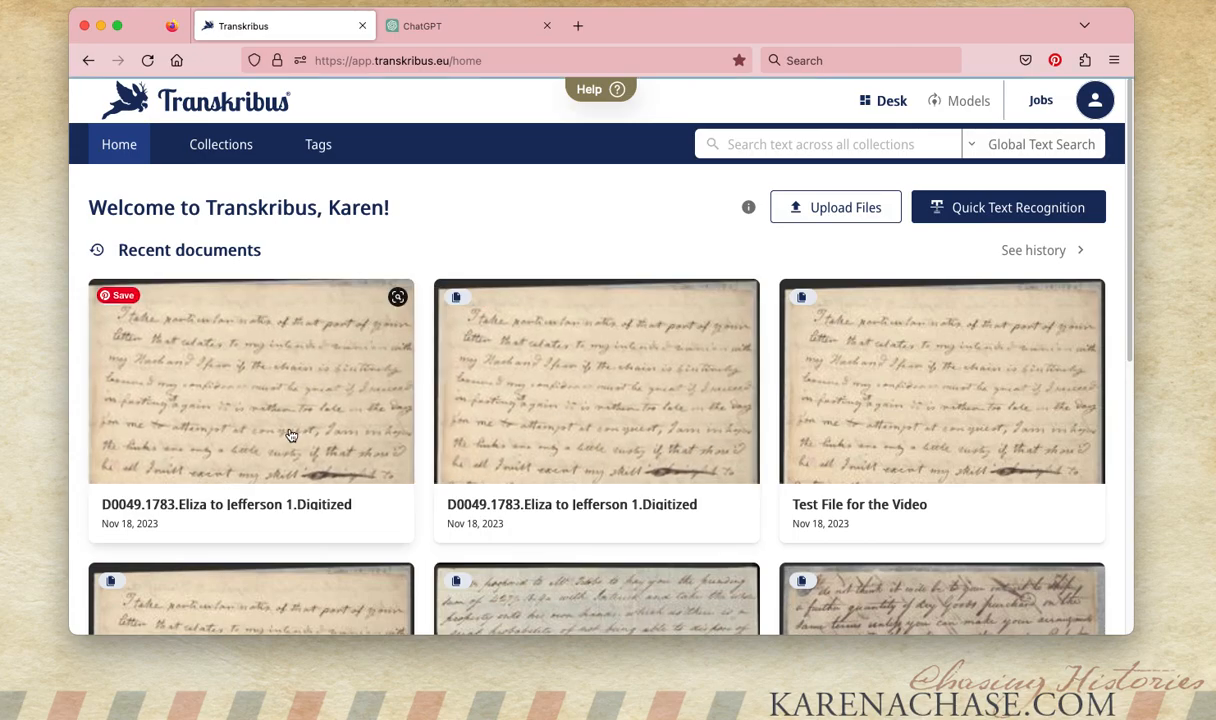
pyautogui.click(221, 146)
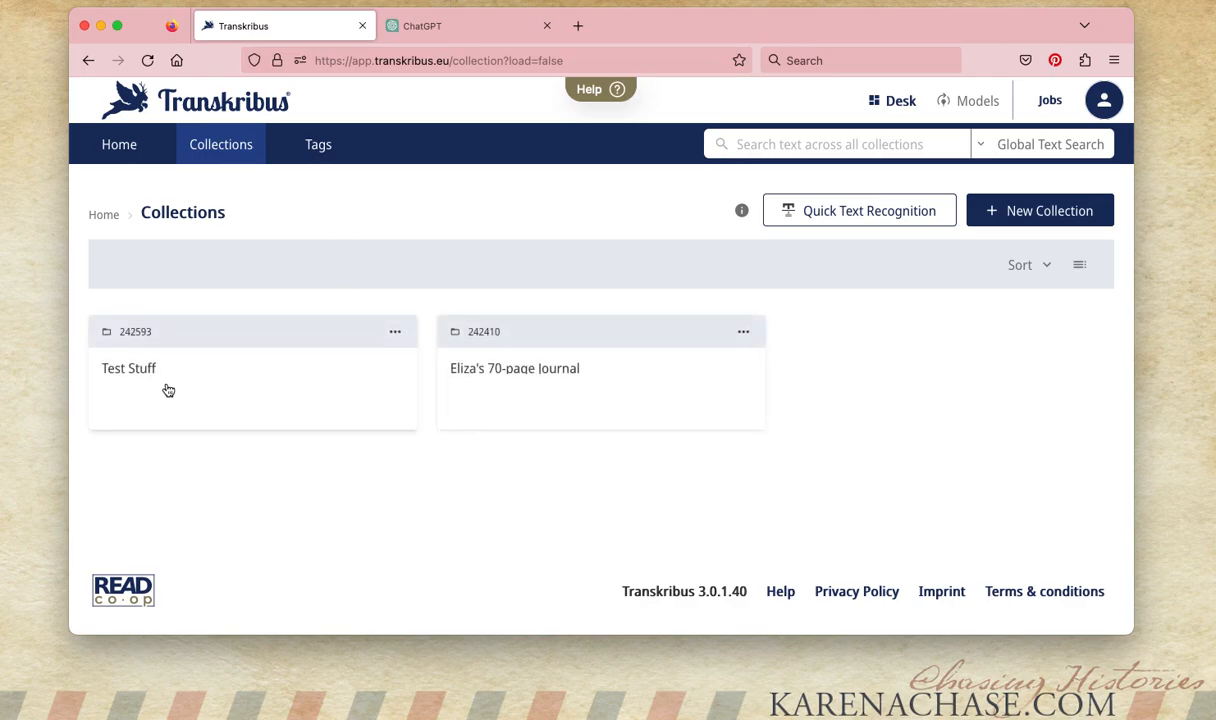
pyautogui.click(168, 390)
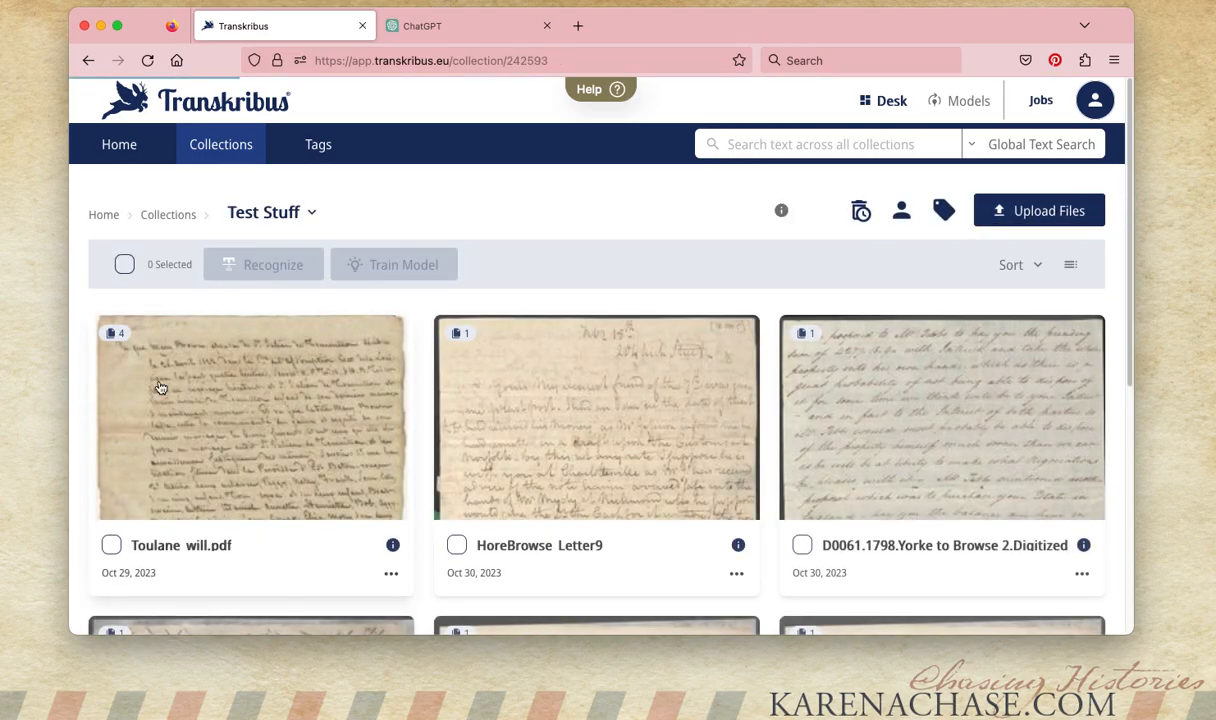
pyautogui.scroll(-5, 931, 524)
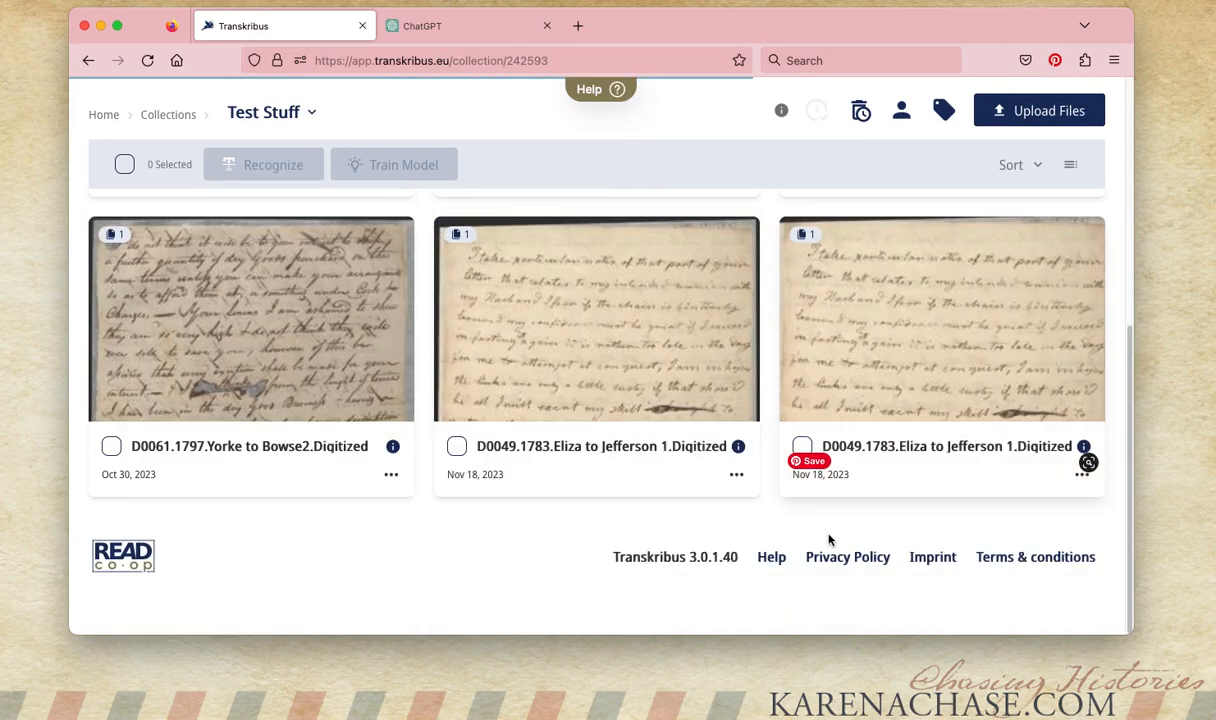
pyautogui.scroll(5, 832, 530)
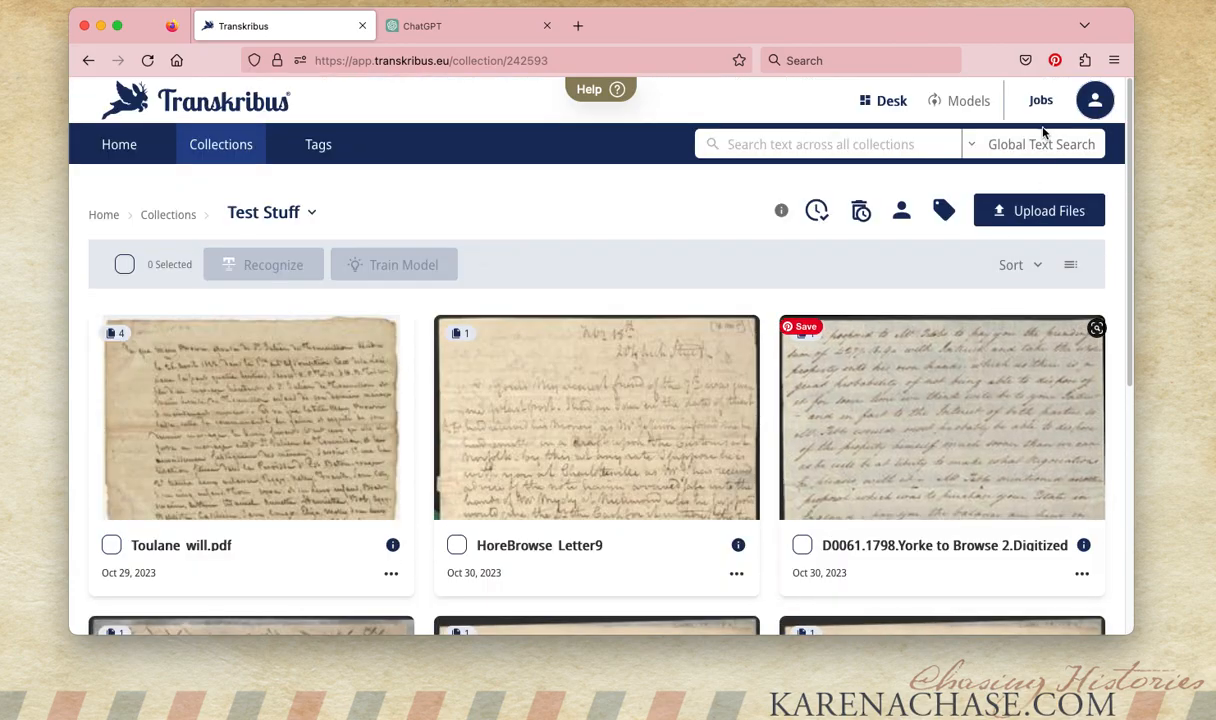
# - Open the letter from its latest Transformer Text Recognition entry in the full jobs table
pyautogui.click(1040, 100)
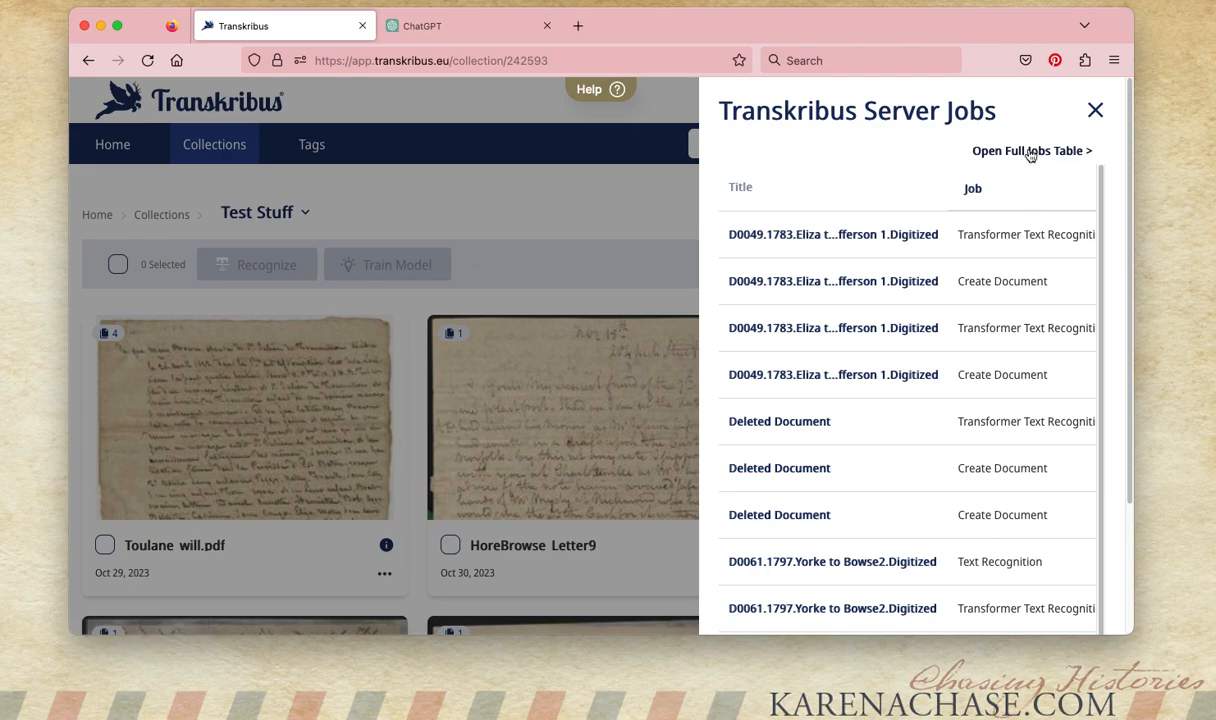
pyautogui.click(1030, 151)
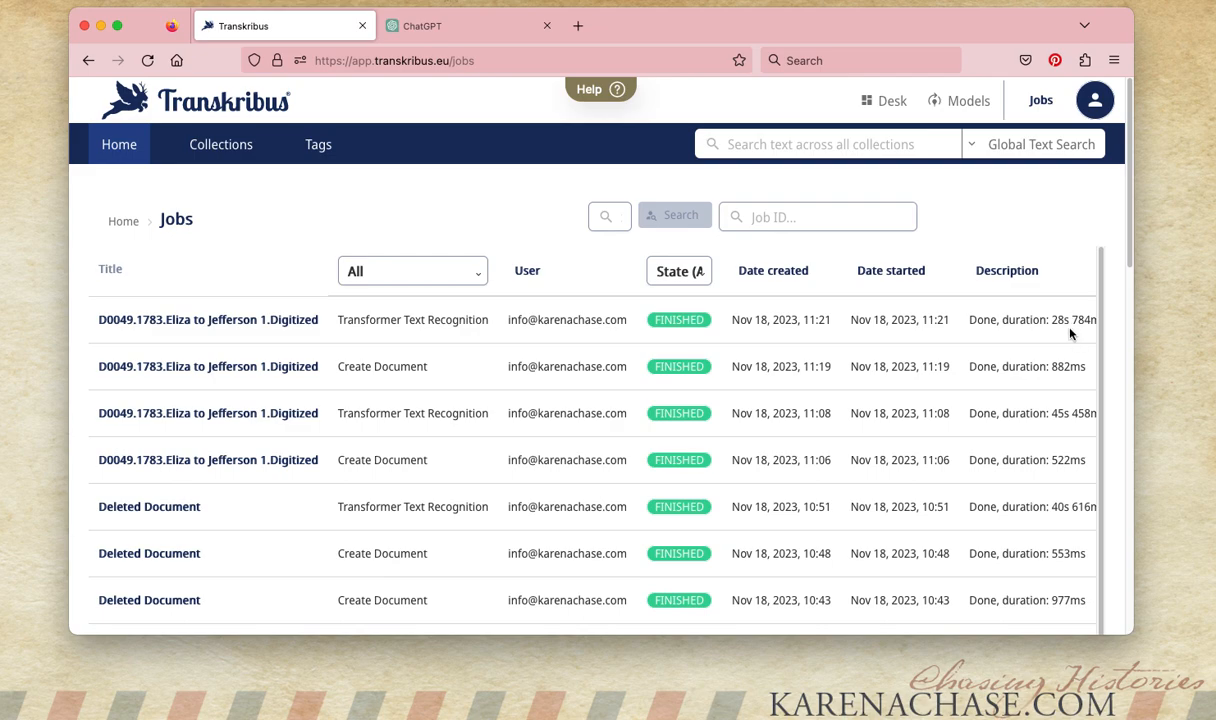
pyautogui.click(233, 325)
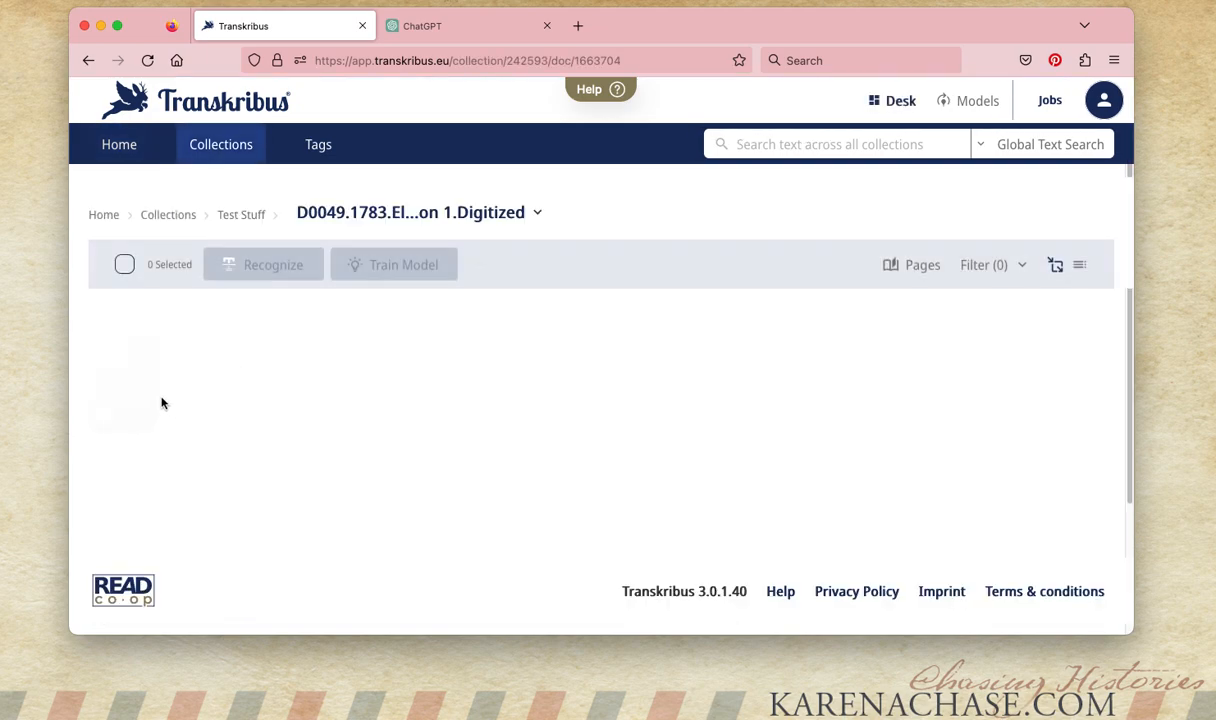
# - Open page 1 of the letter and match Region 2 and the third line of Region 1 against the handwriting
pyautogui.click(111, 385)
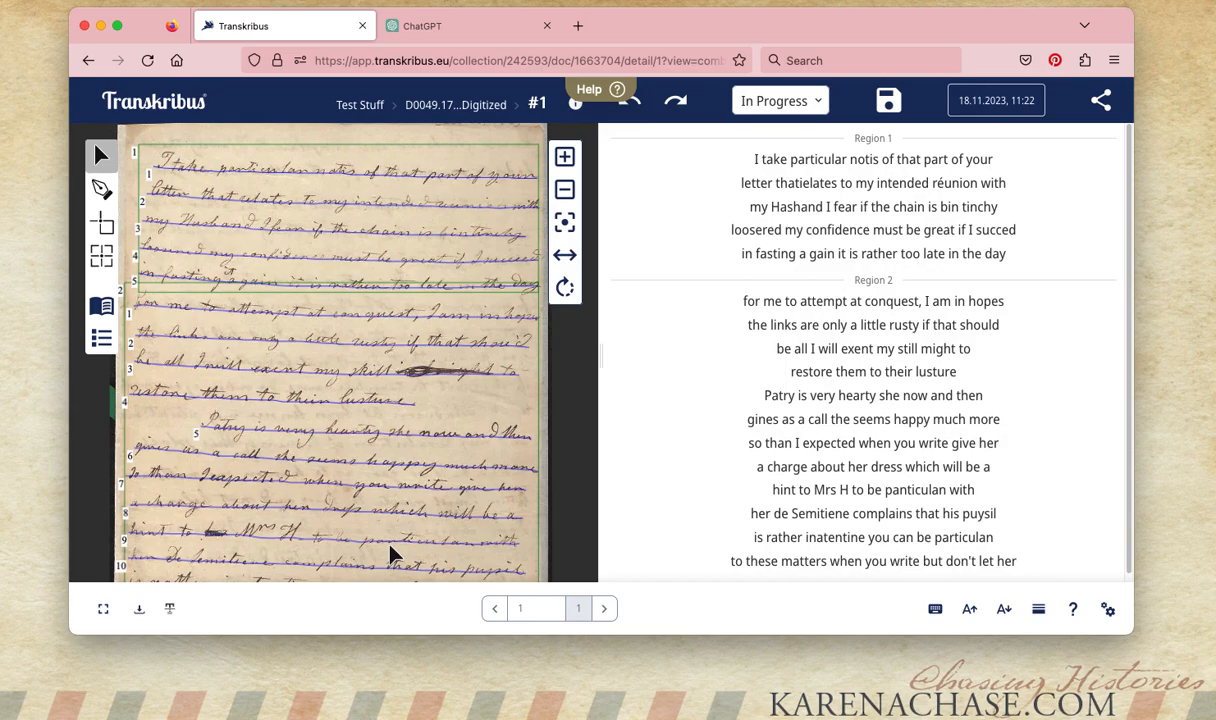
pyautogui.rightClick(390, 508)
pyautogui.click(221, 289)
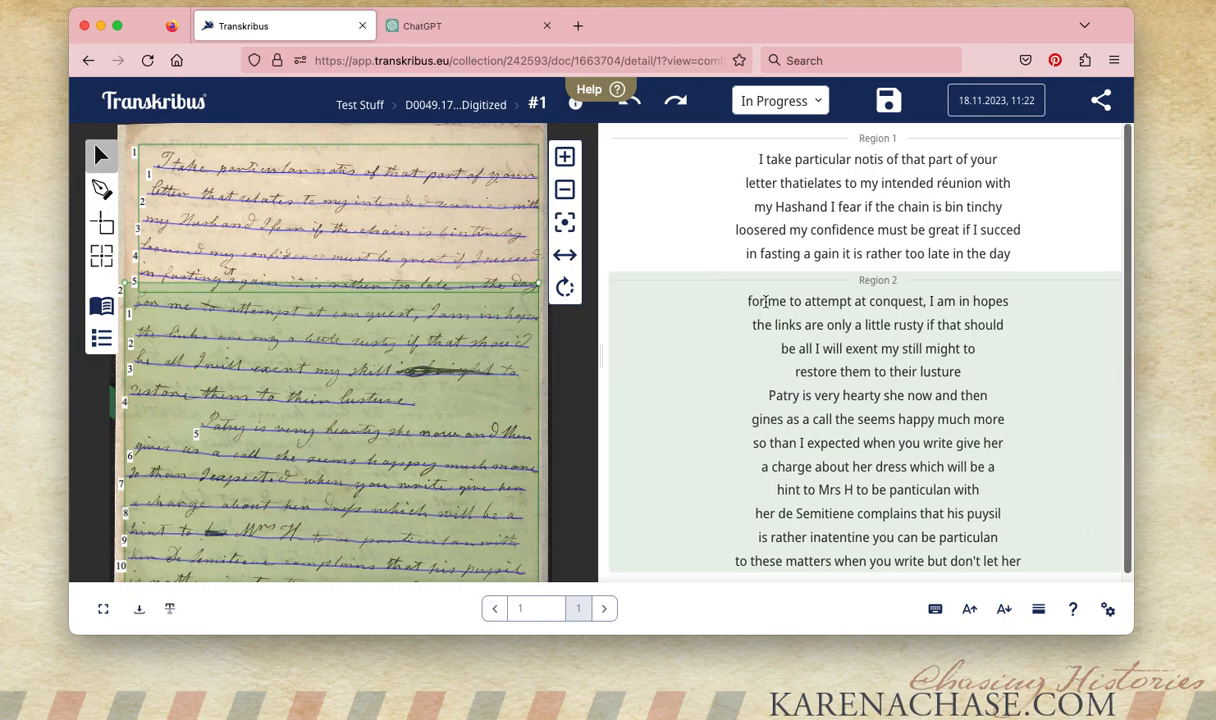
pyautogui.click(795, 206)
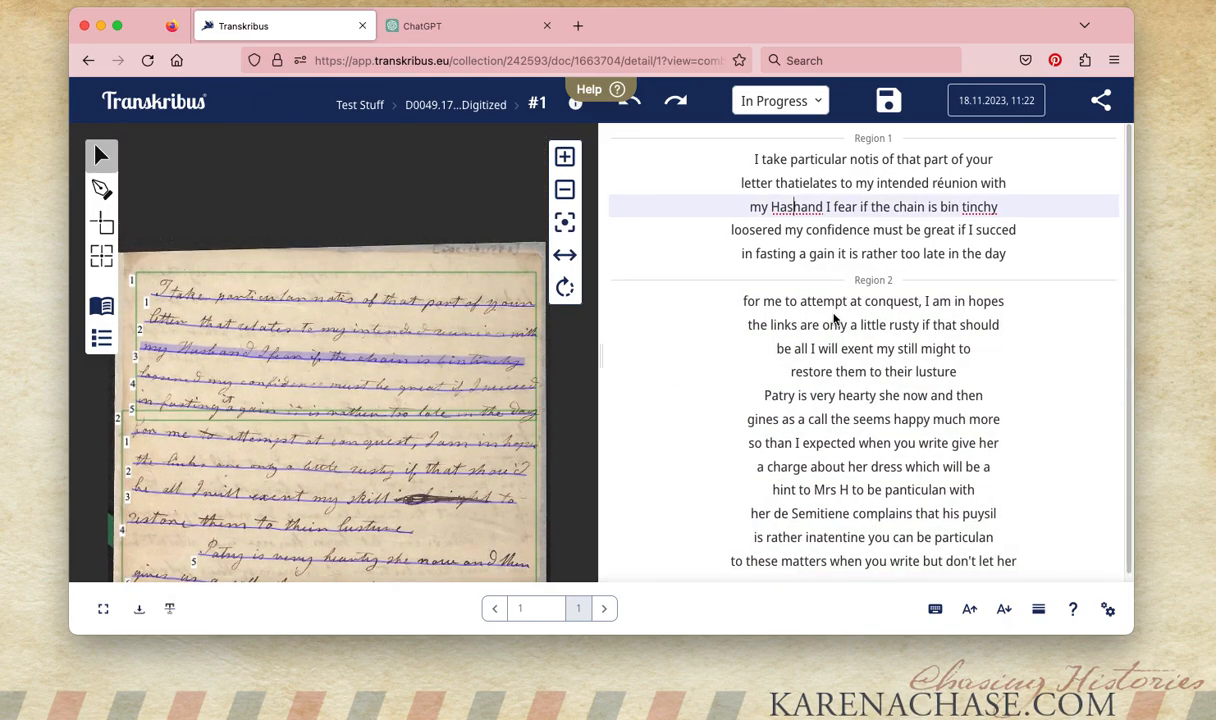
# - Turn on line and region numbers for the transcript in the editor configuration and line up the letter image with it
pyautogui.click(1107, 614)
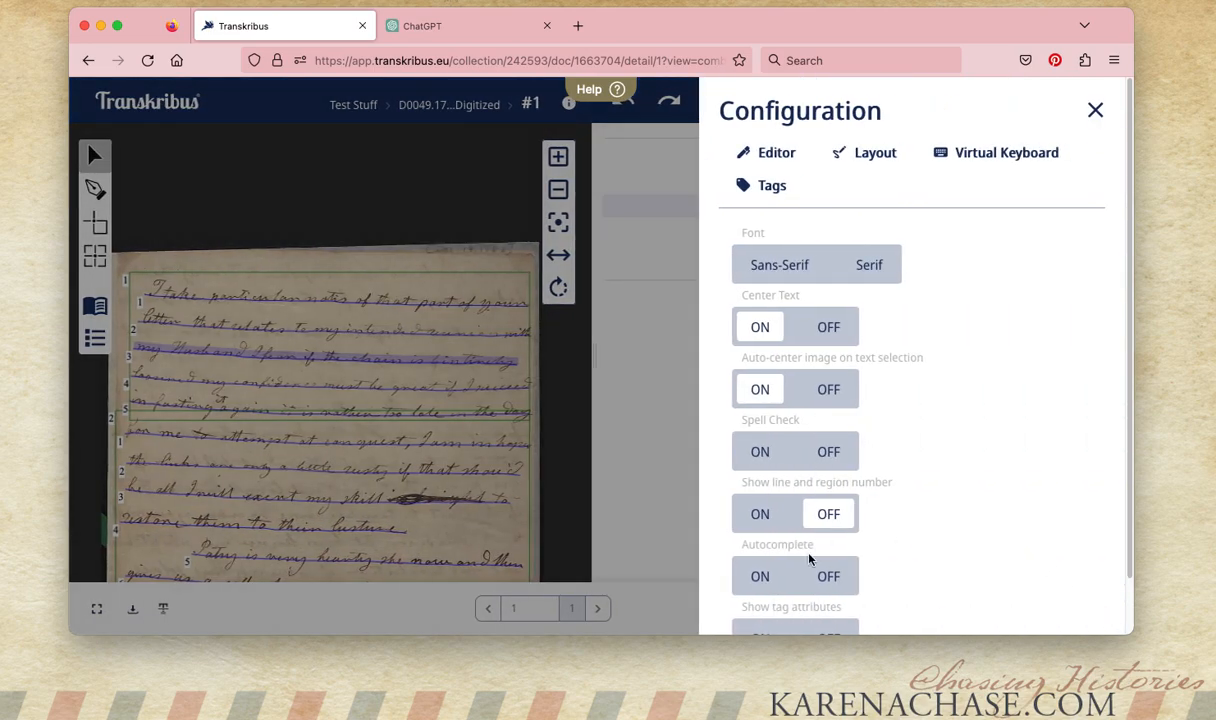
pyautogui.click(760, 514)
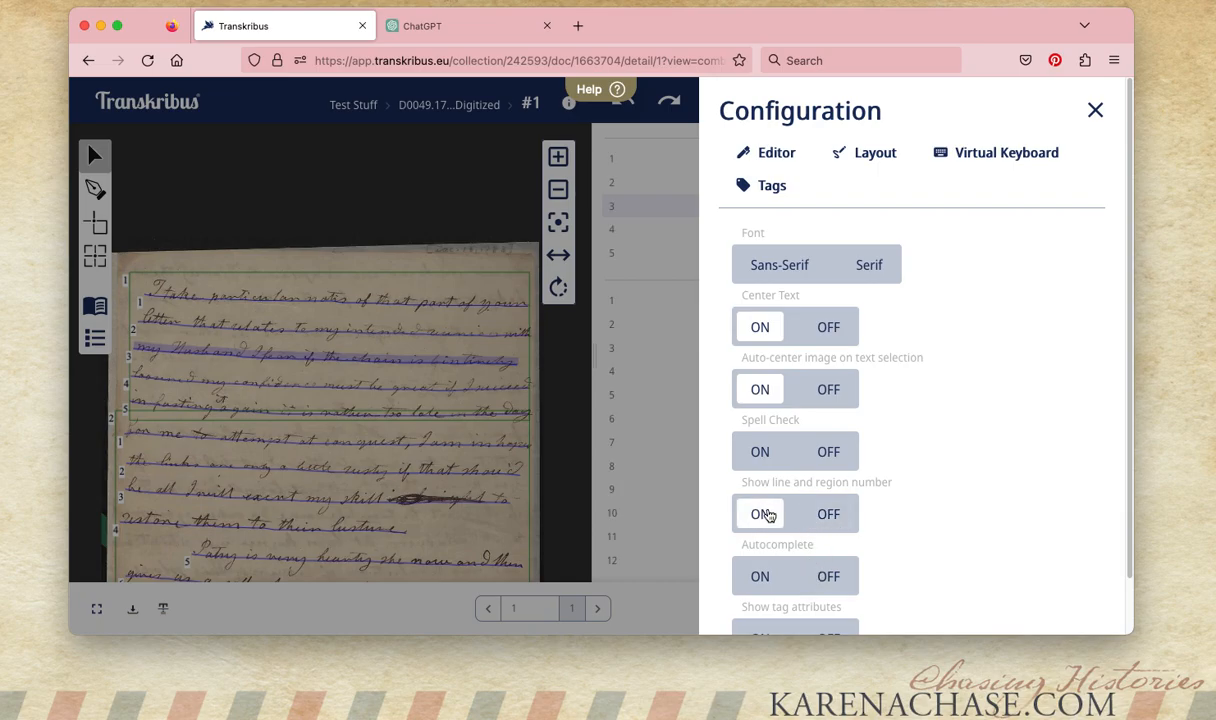
pyautogui.click(1096, 110)
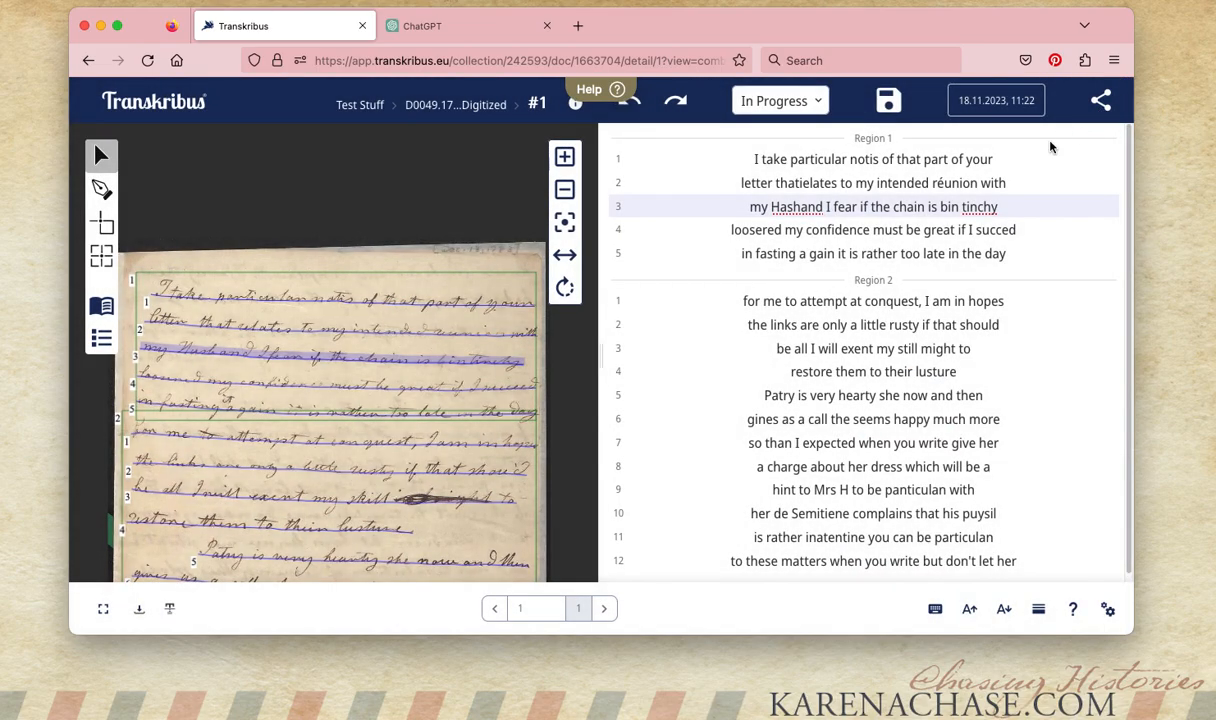
pyautogui.moveTo(398, 330); pyautogui.dragTo(402, 223)
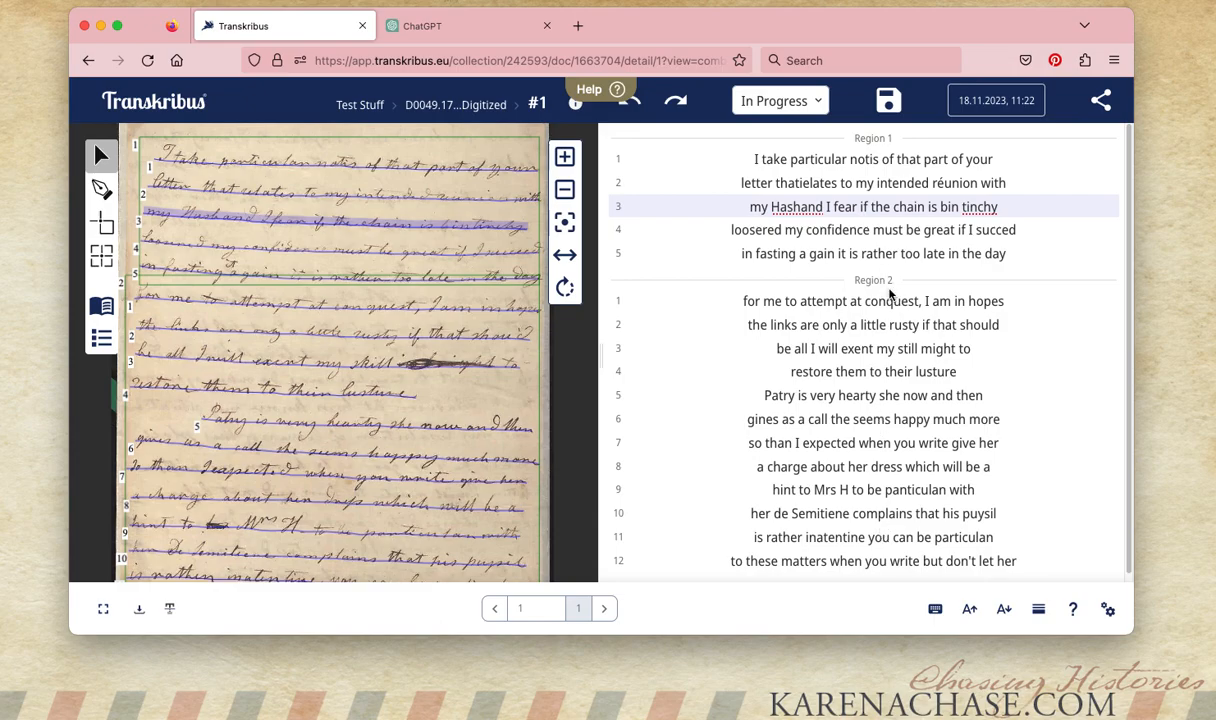
# - Turn off line and region numbers in the editor configuration and return to the transcript
pyautogui.click(1108, 609)
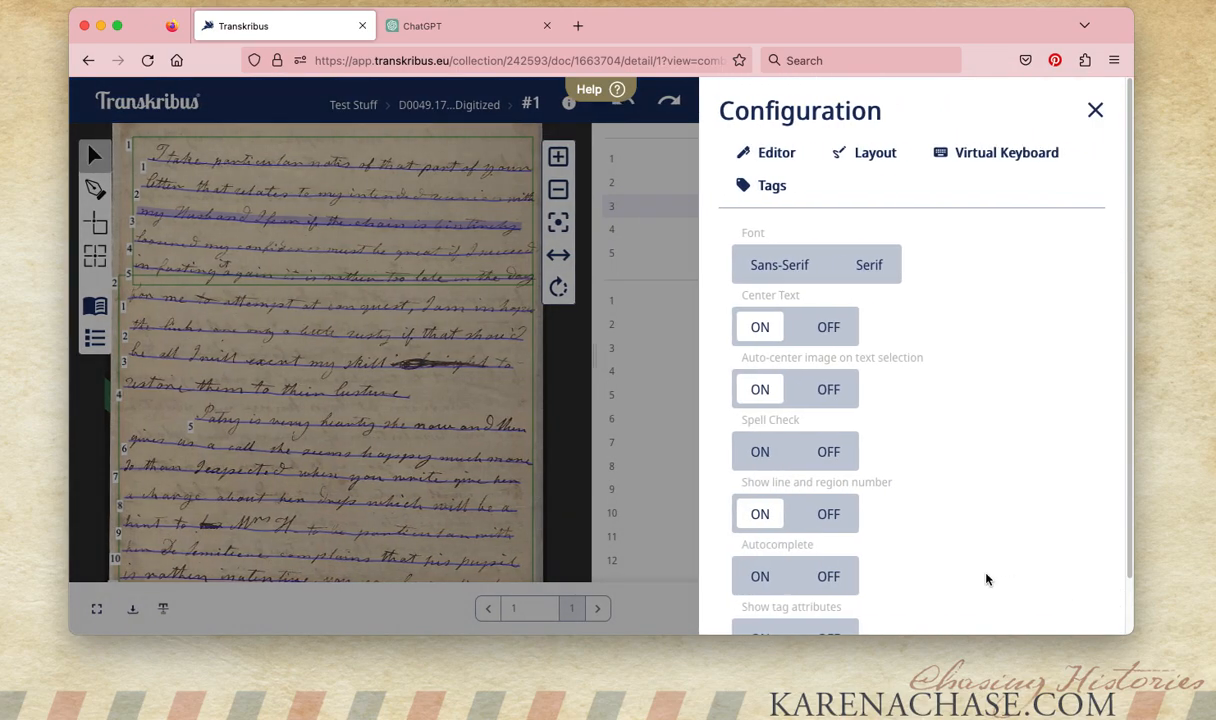
pyautogui.click(829, 514)
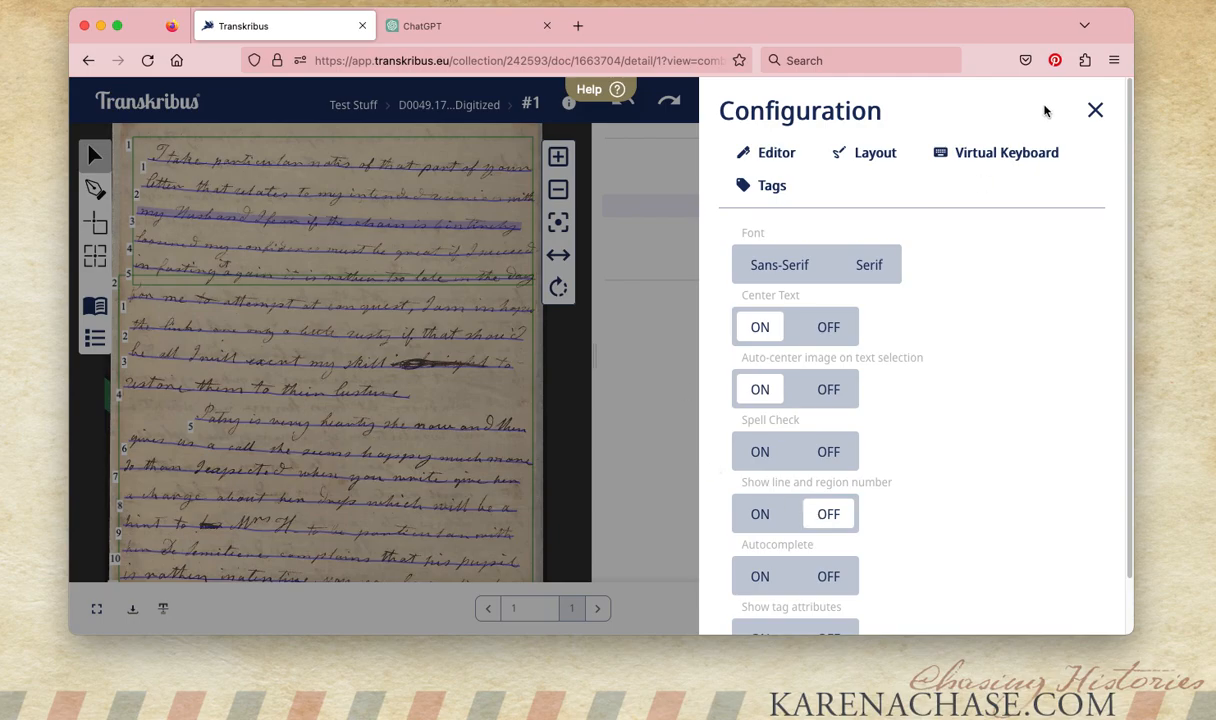
pyautogui.click(1095, 112)
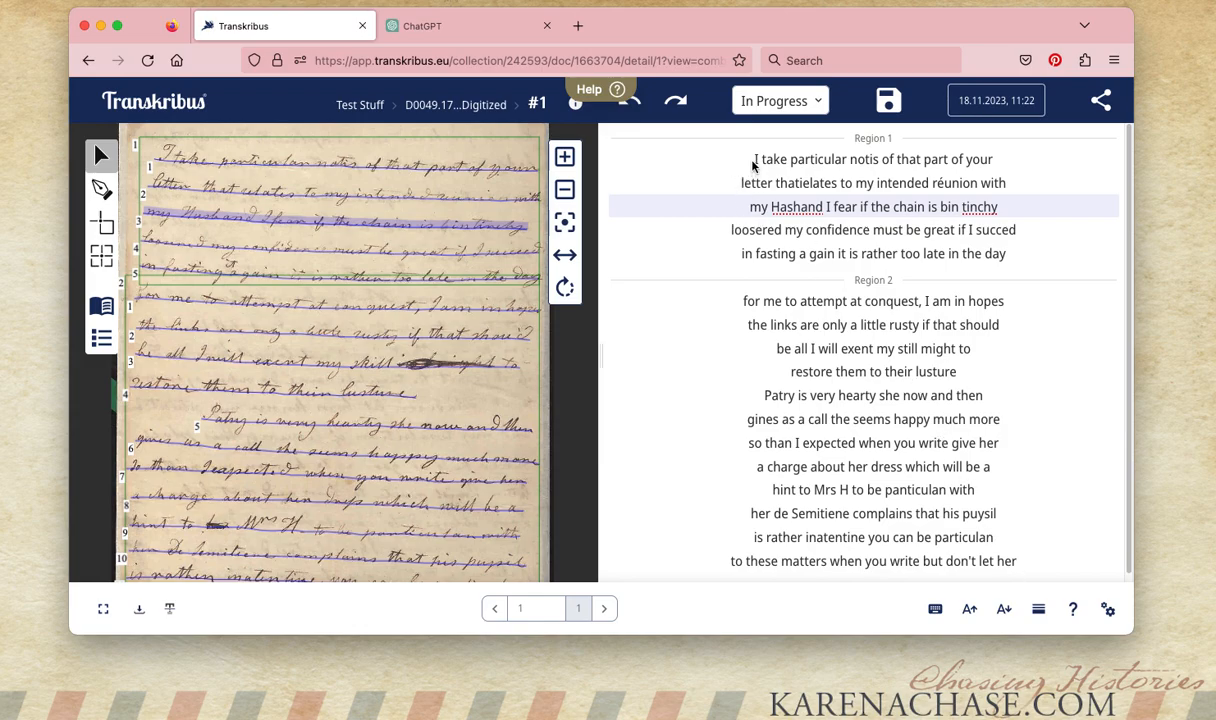
# - Copy the whole recognized transcript from both regions and paste it below the instructions in the Chat Prompt.txt file
pyautogui.moveTo(755, 158); pyautogui.dragTo(1015, 560)
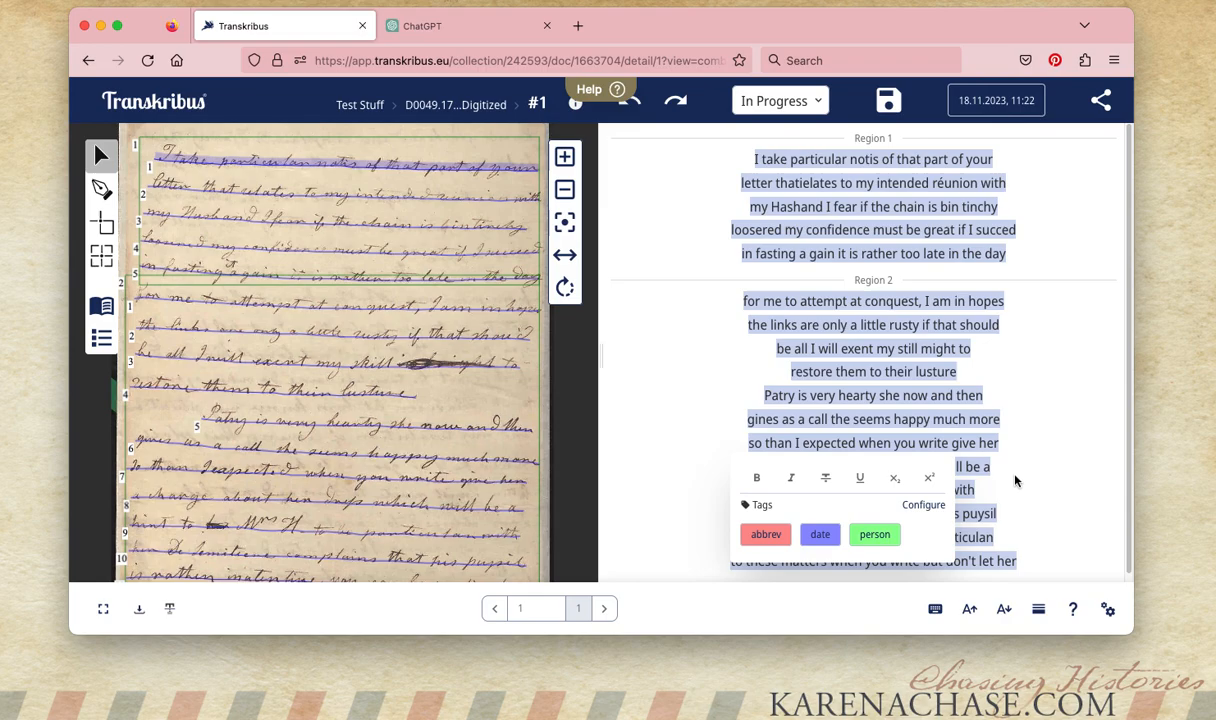
pyautogui.click(963, 449)
pyautogui.moveTo(753, 159); pyautogui.dragTo(1050, 562)
pyautogui.rightClick(926, 355)
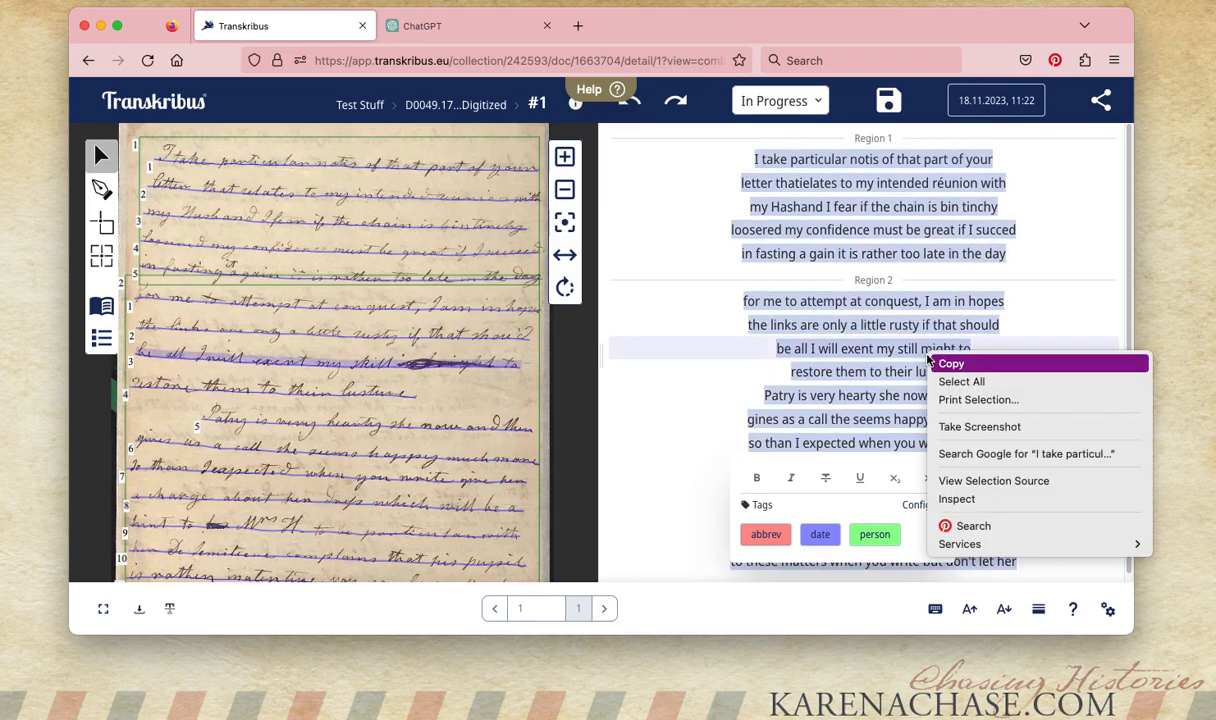
pyautogui.click(947, 366)
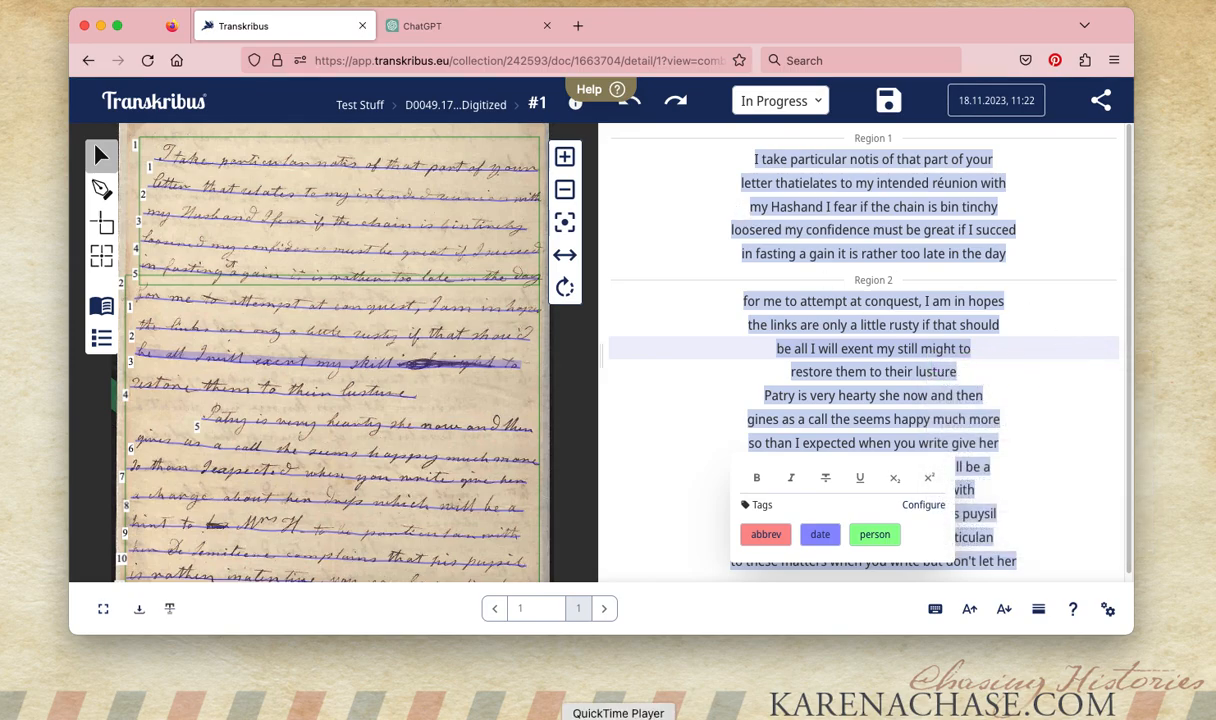
pyautogui.click(657, 717)
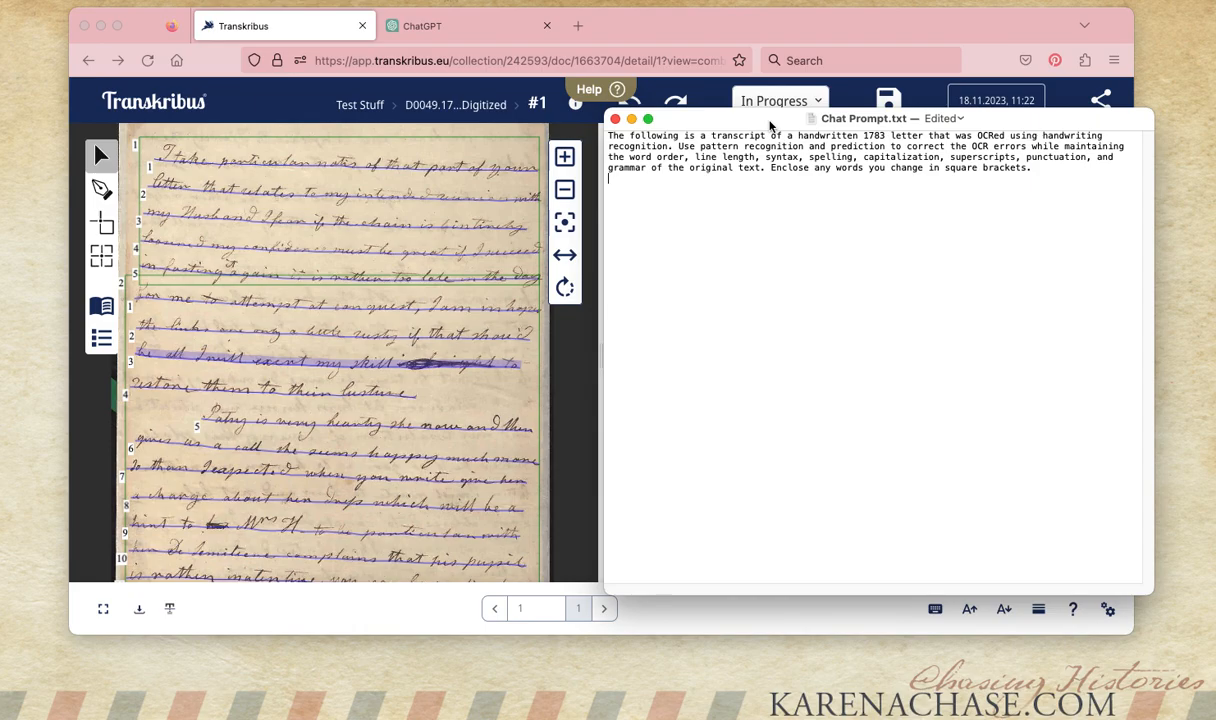
pyautogui.moveTo(770, 127); pyautogui.dragTo(797, 169)
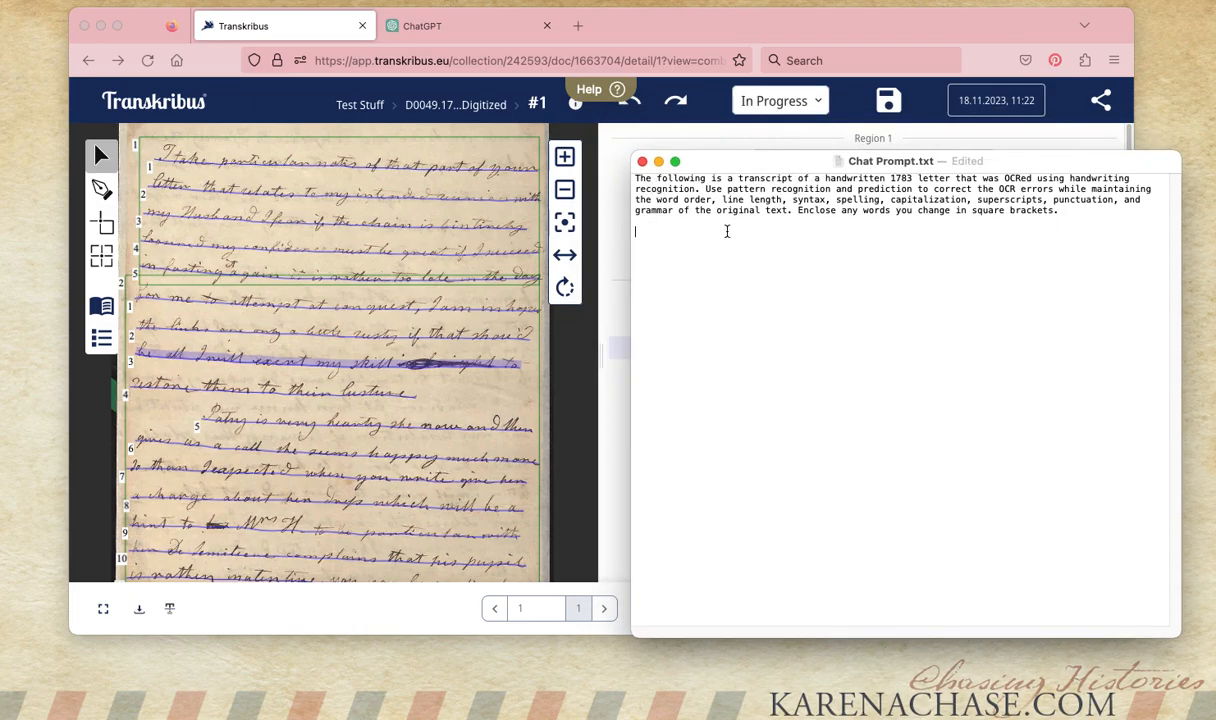
pyautogui.press('super+v')
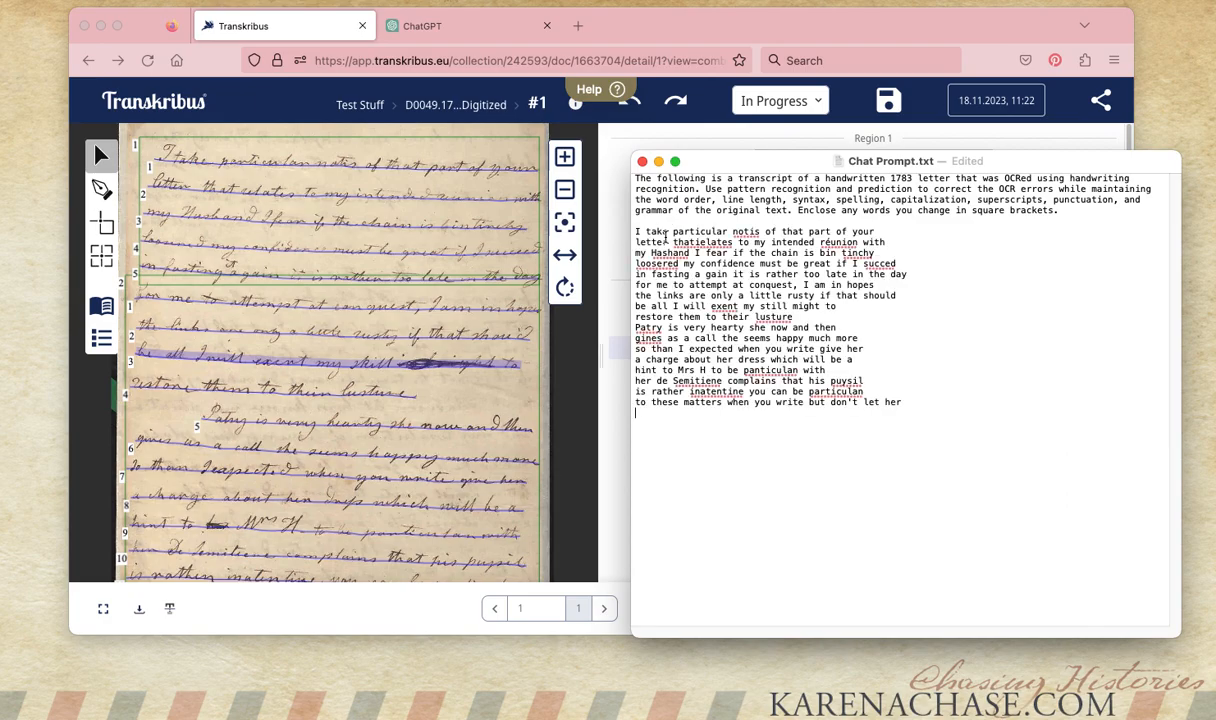
# - Copy the instructions and transcript from Chat Prompt.txt into the message of a new ChatGPT chat
pyautogui.moveTo(673, 456); pyautogui.dragTo(598, 155)
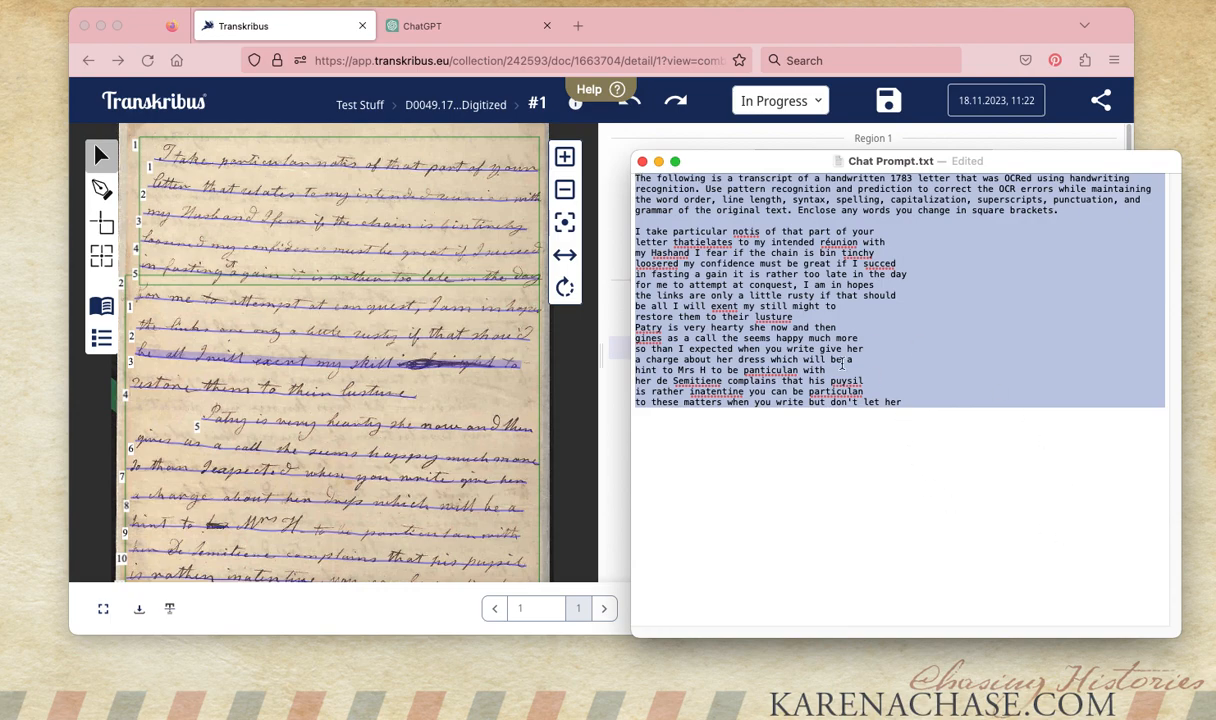
pyautogui.rightClick(804, 332)
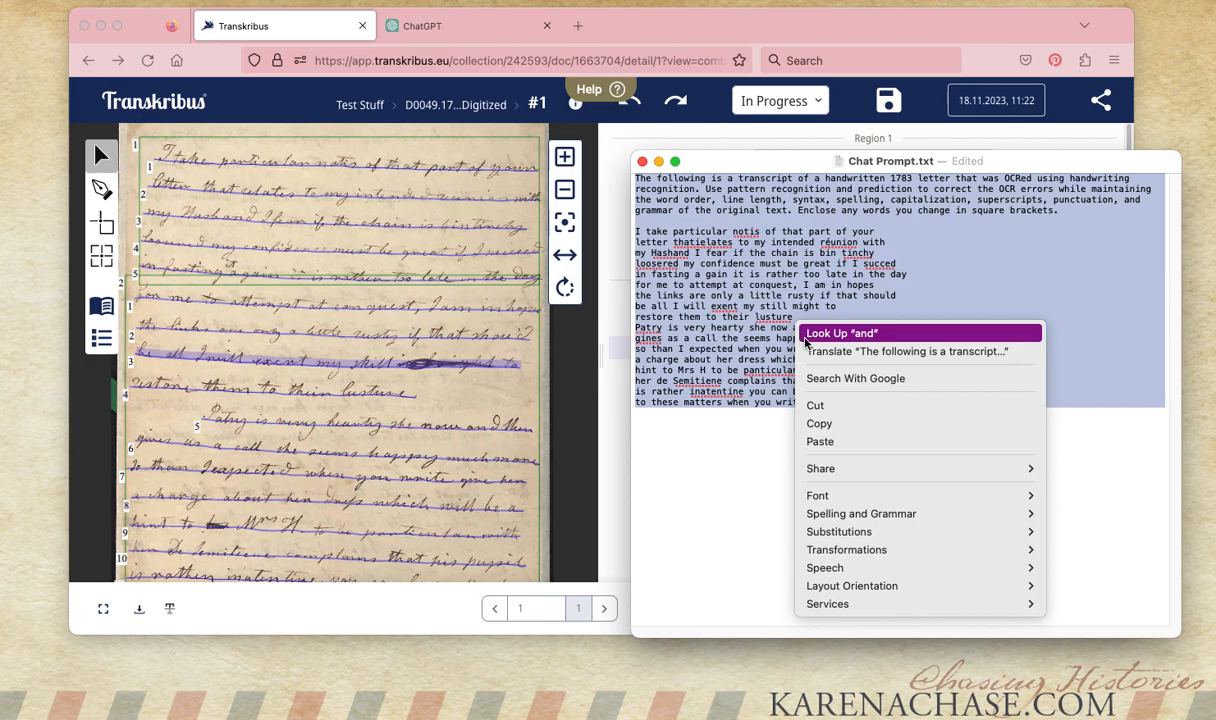
pyautogui.click(820, 423)
pyautogui.click(413, 25)
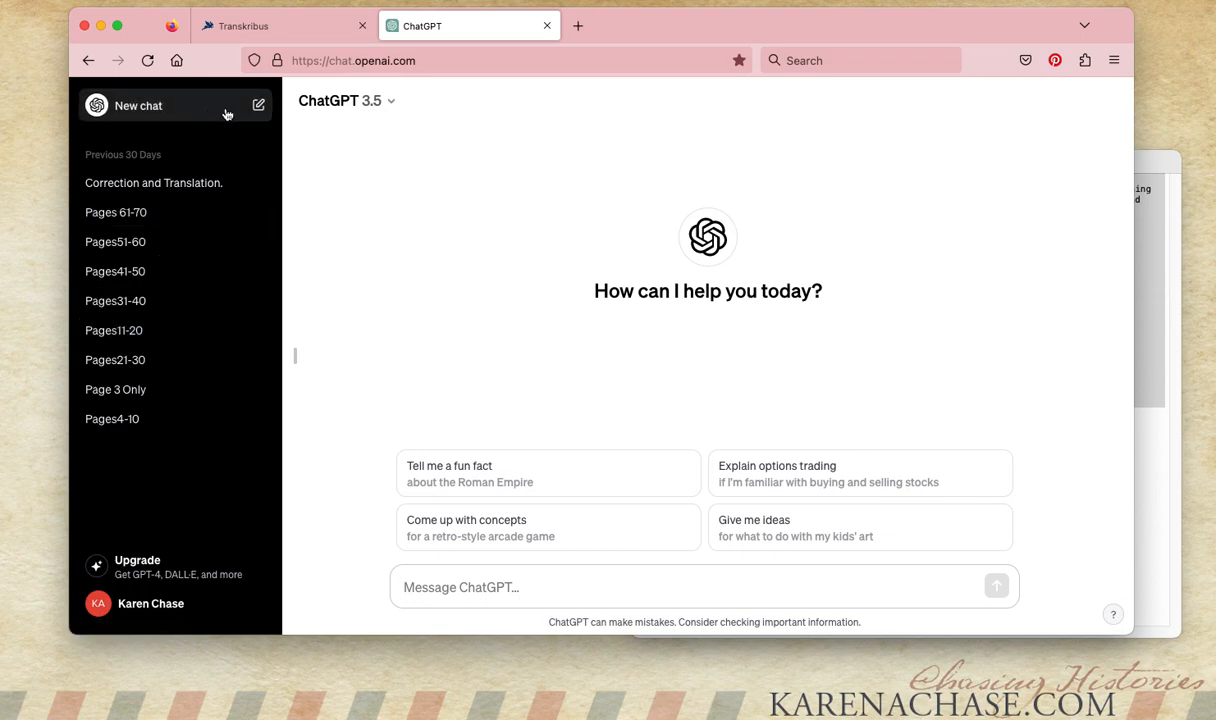
pyautogui.click(257, 111)
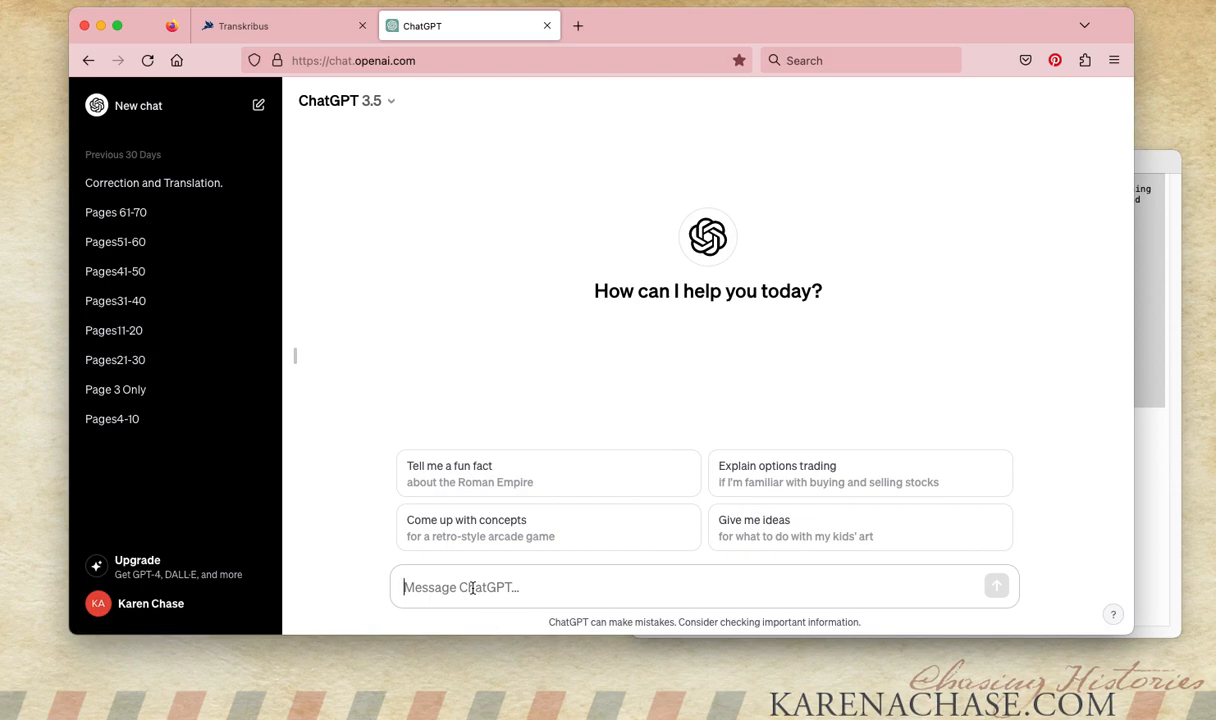
pyautogui.click(505, 589)
pyautogui.press('super+v')
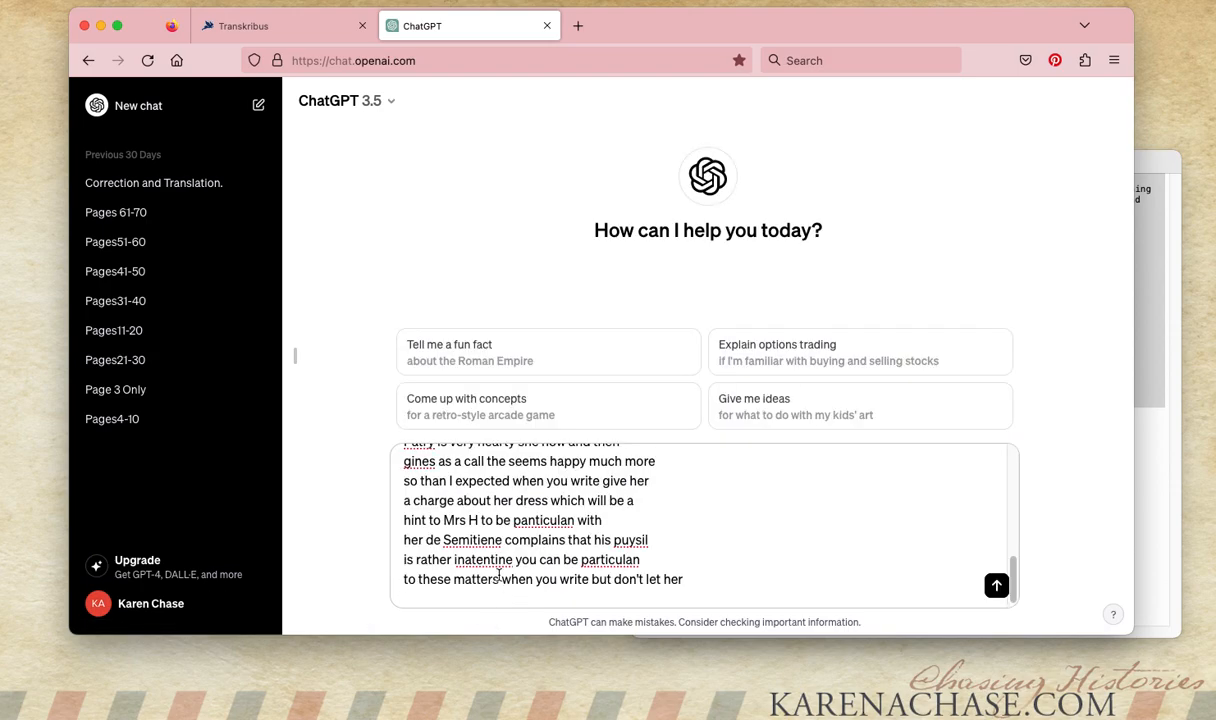
# - Review the pasted message, checking the correction instructions and the misread words in the letter transcript
pyautogui.scroll(3, 527, 520)
pyautogui.scroll(10, 551, 541)
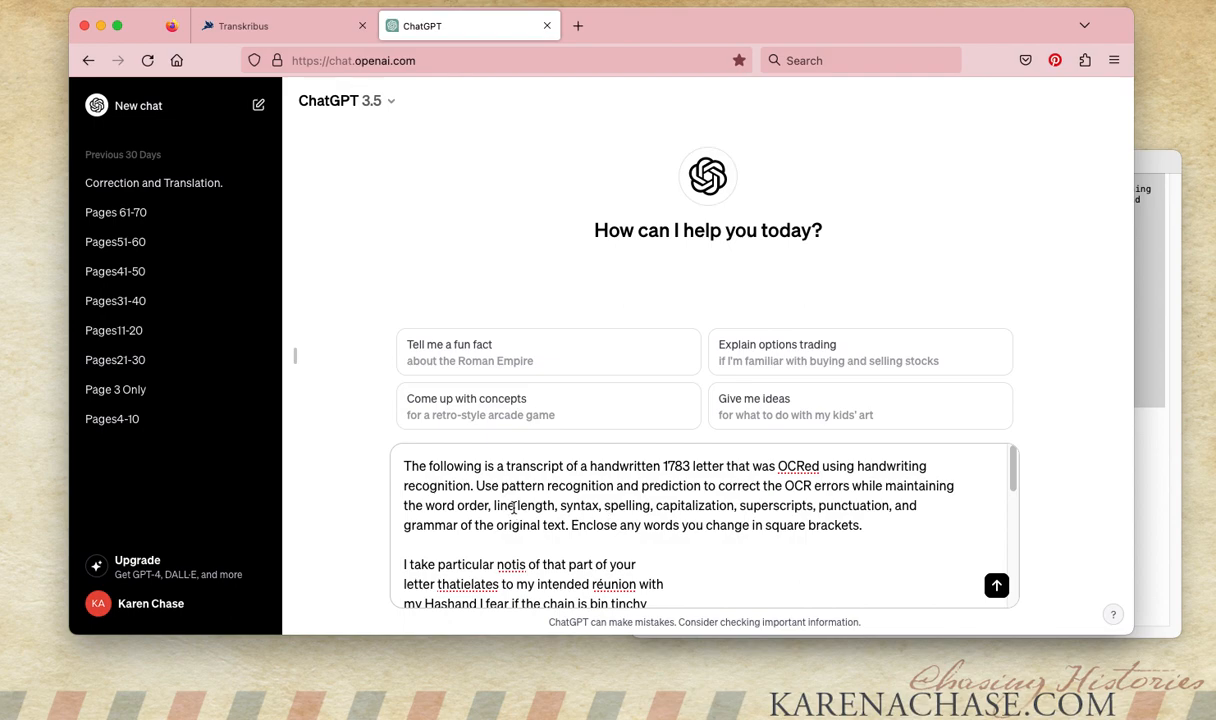
pyautogui.scroll(-5, 524, 564)
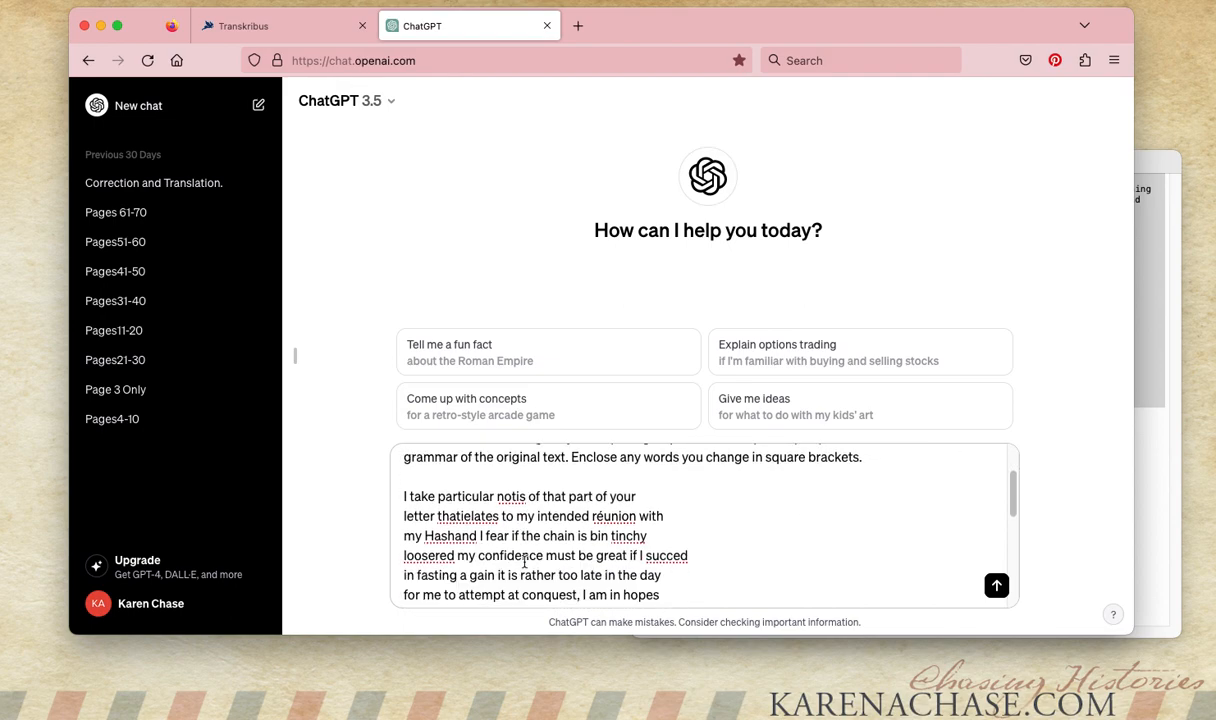
pyautogui.scroll(-6, 522, 558)
pyautogui.scroll(11, 523, 555)
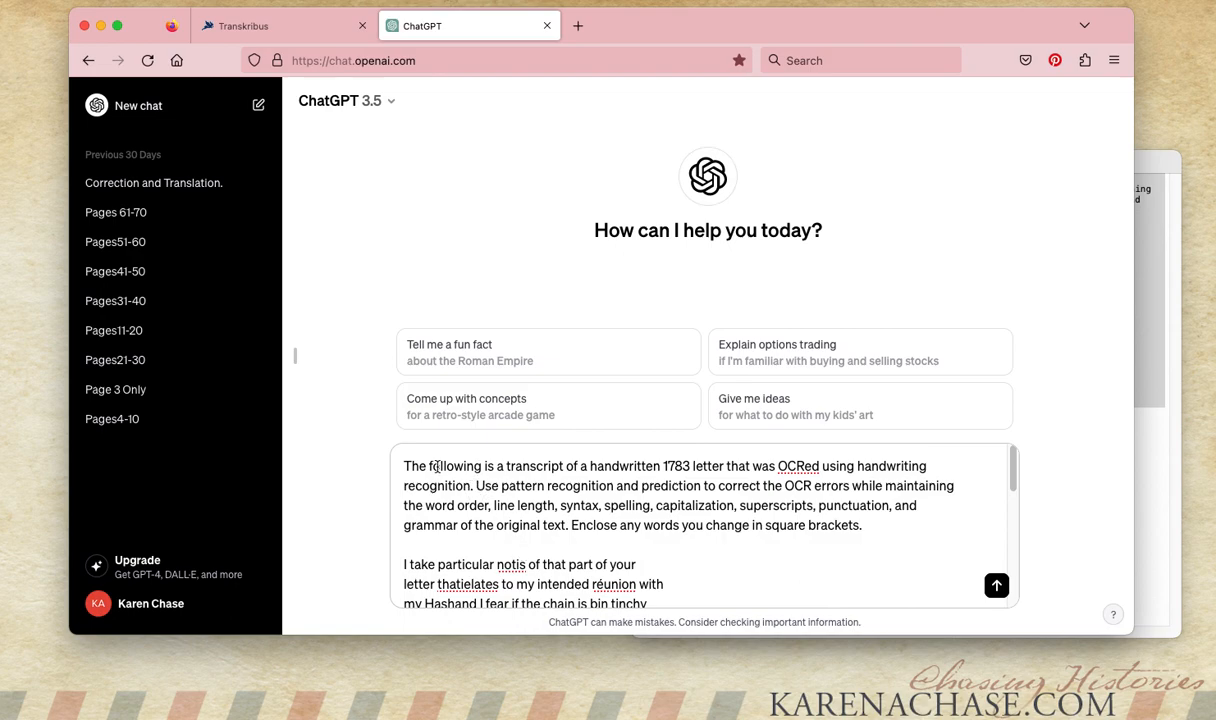
pyautogui.moveTo(548, 466); pyautogui.dragTo(716, 464)
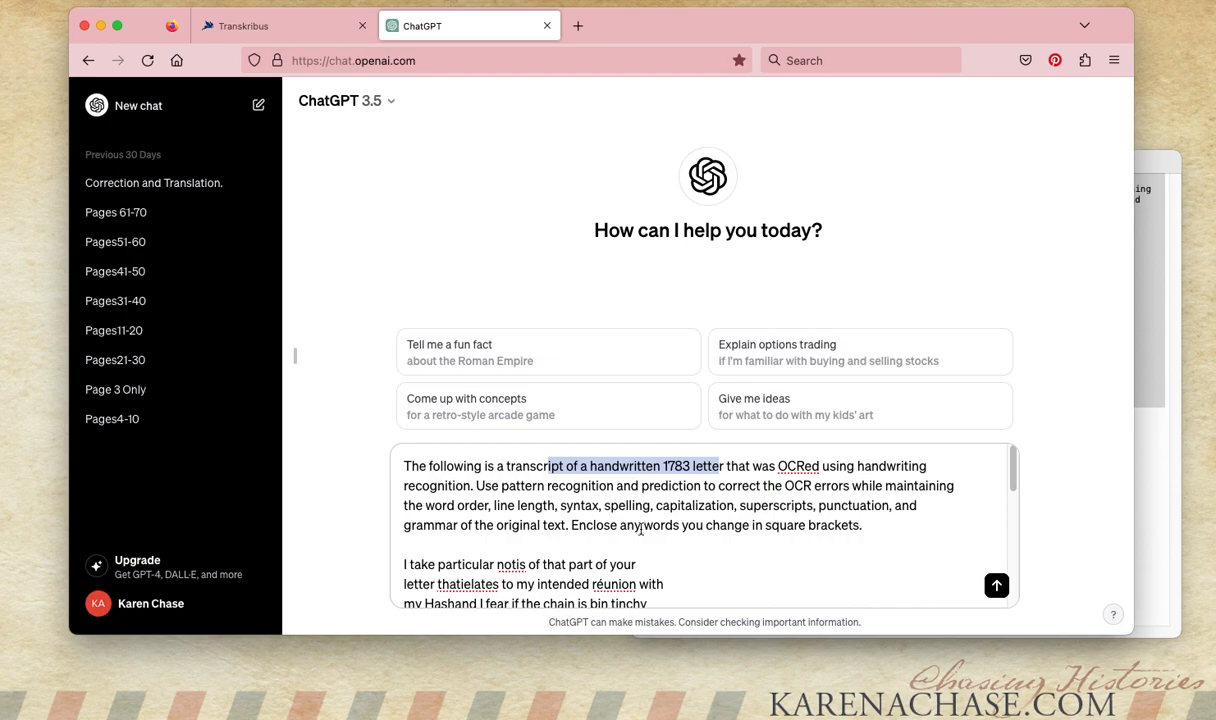
pyautogui.scroll(-3, 760, 507)
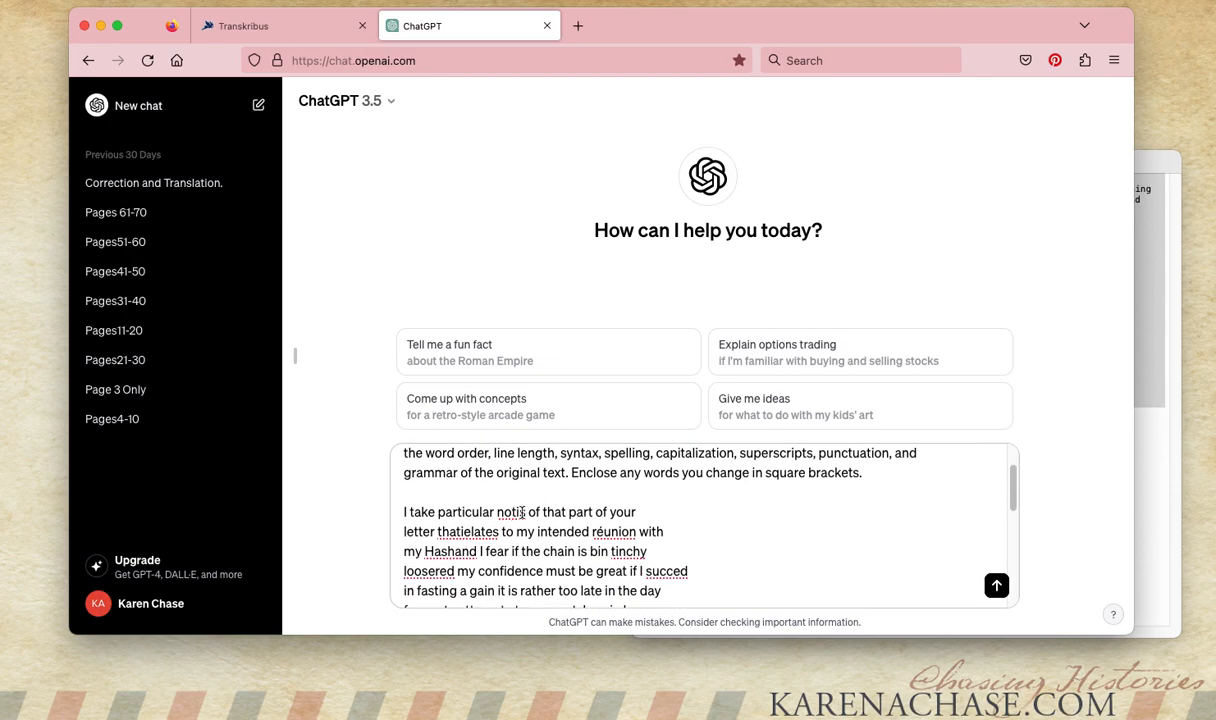
pyautogui.doubleClick(524, 512)
pyautogui.scroll(-2, 545, 565)
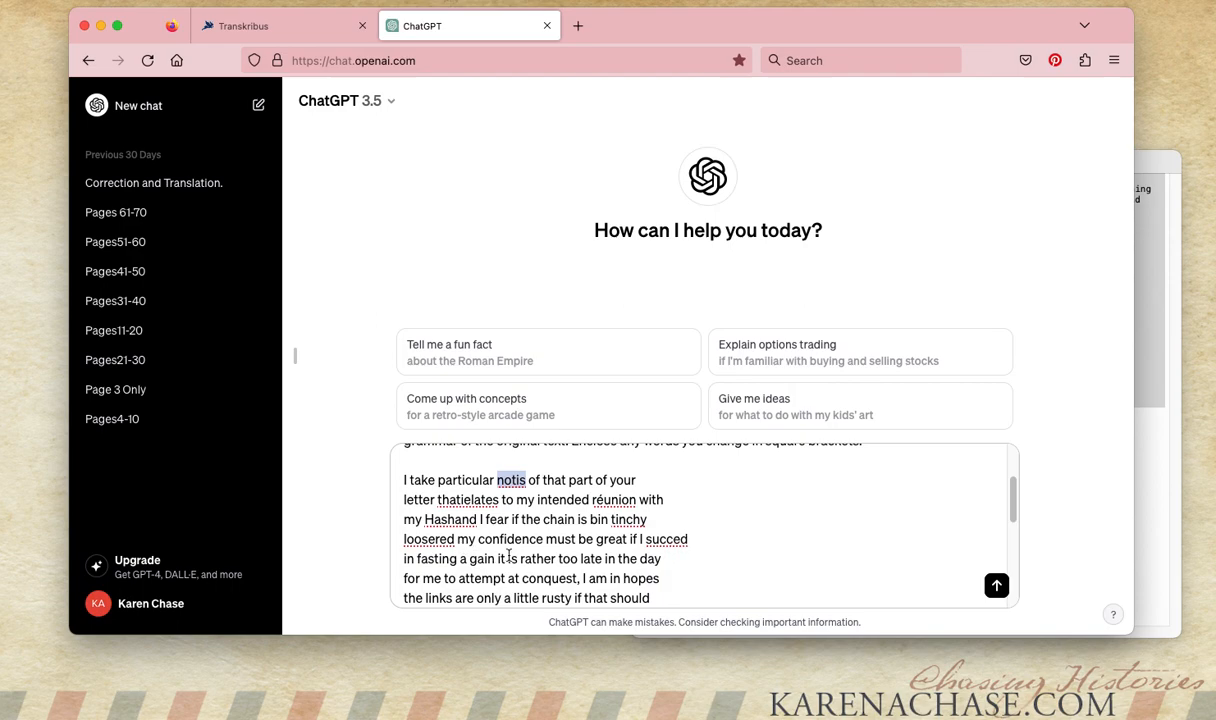
pyautogui.scroll(-2, 501, 573)
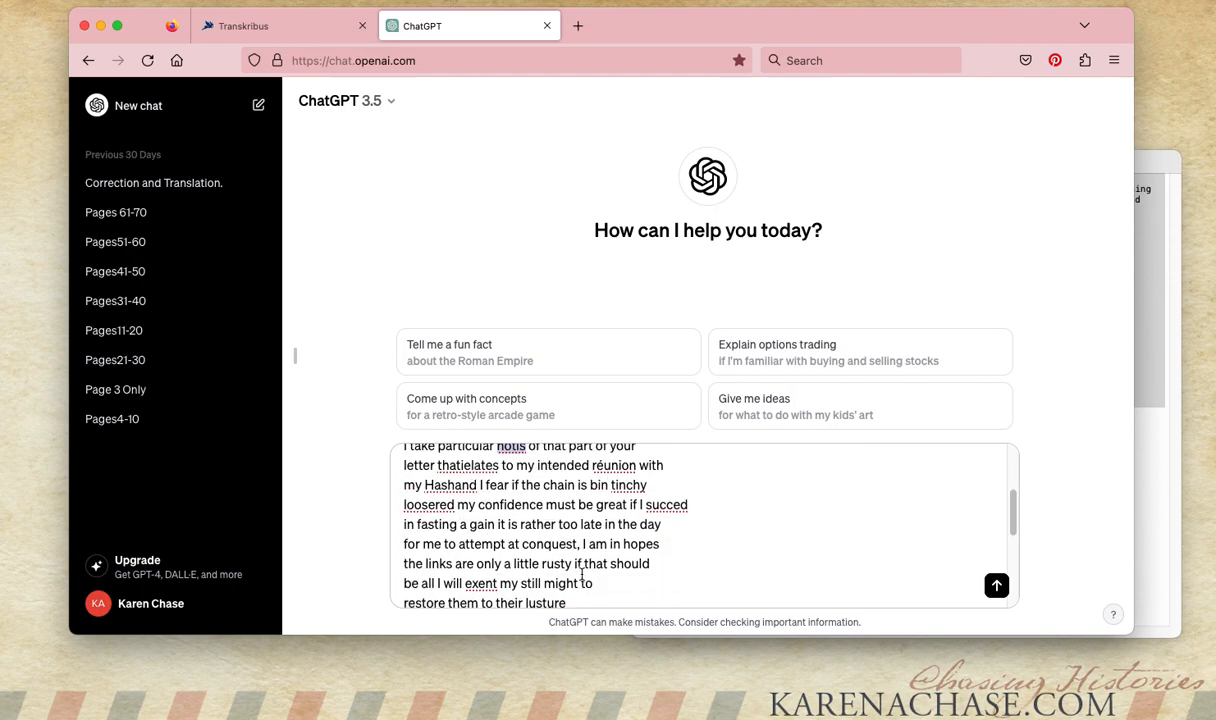
pyautogui.scroll(-5, 582, 573)
pyautogui.scroll(10, 587, 569)
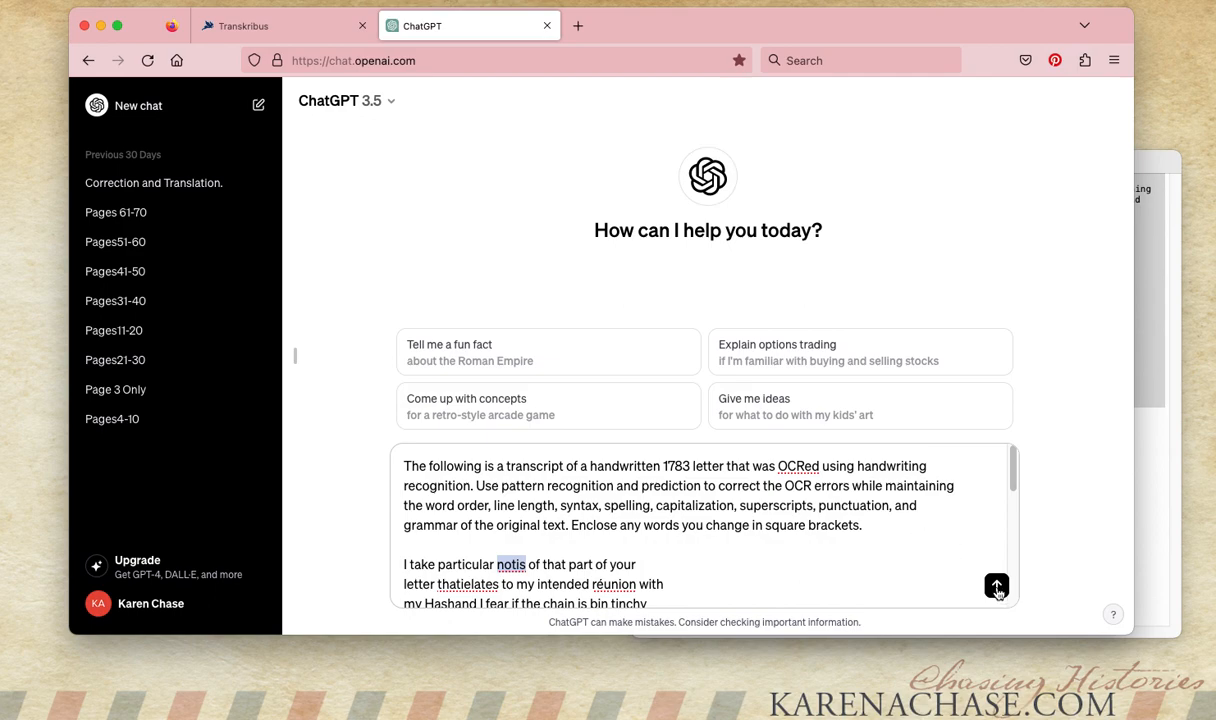
# - Send the correction prompt with the letter transcript to ChatGPT and bring its corrected version into view
pyautogui.click(997, 587)
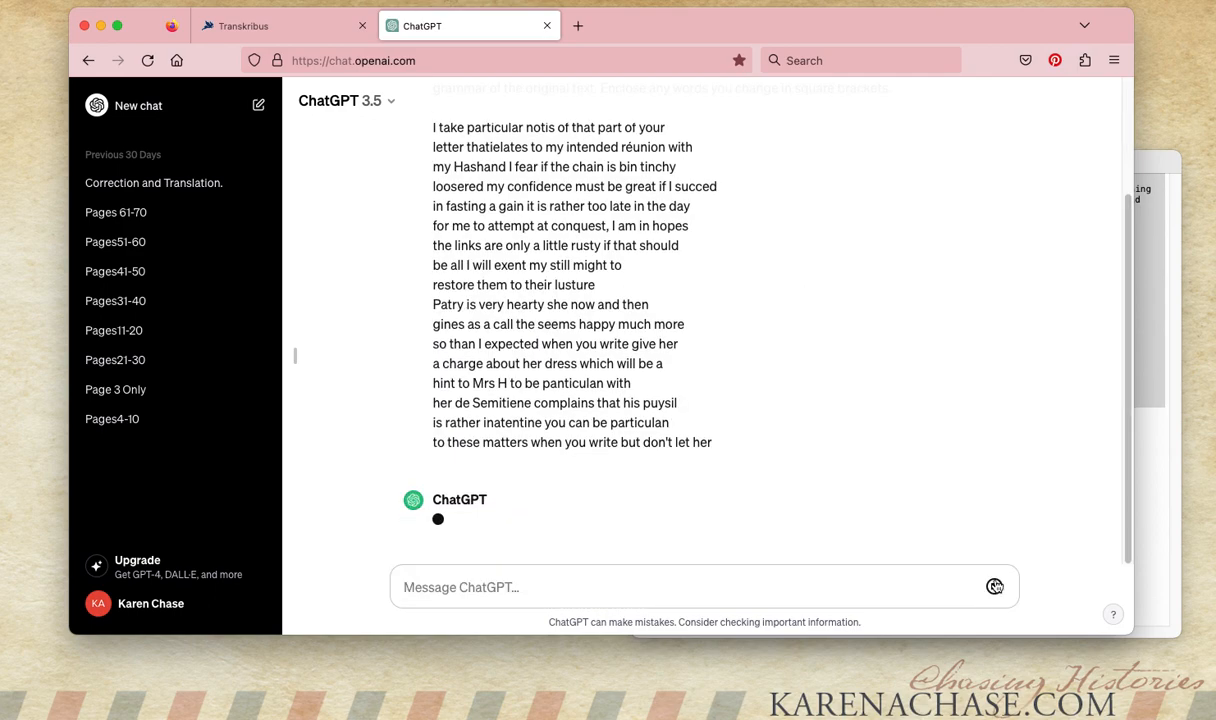
pyautogui.scroll(3, 798, 461)
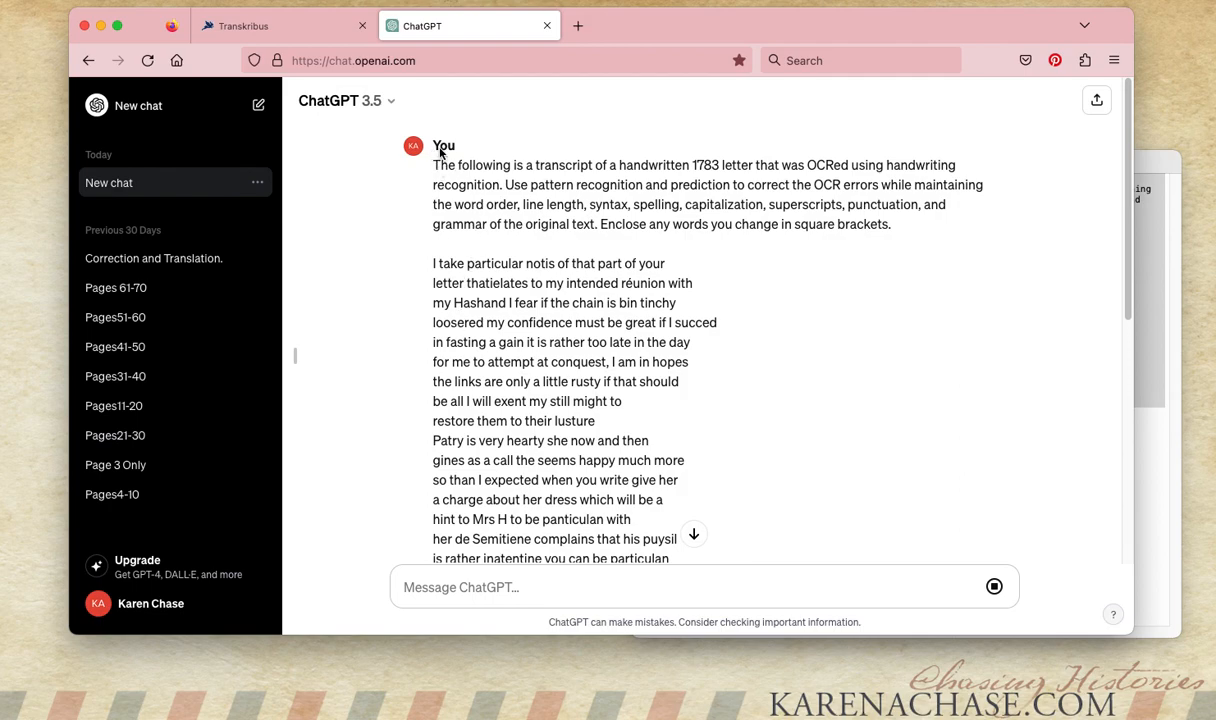
pyautogui.scroll(-4, 398, 291)
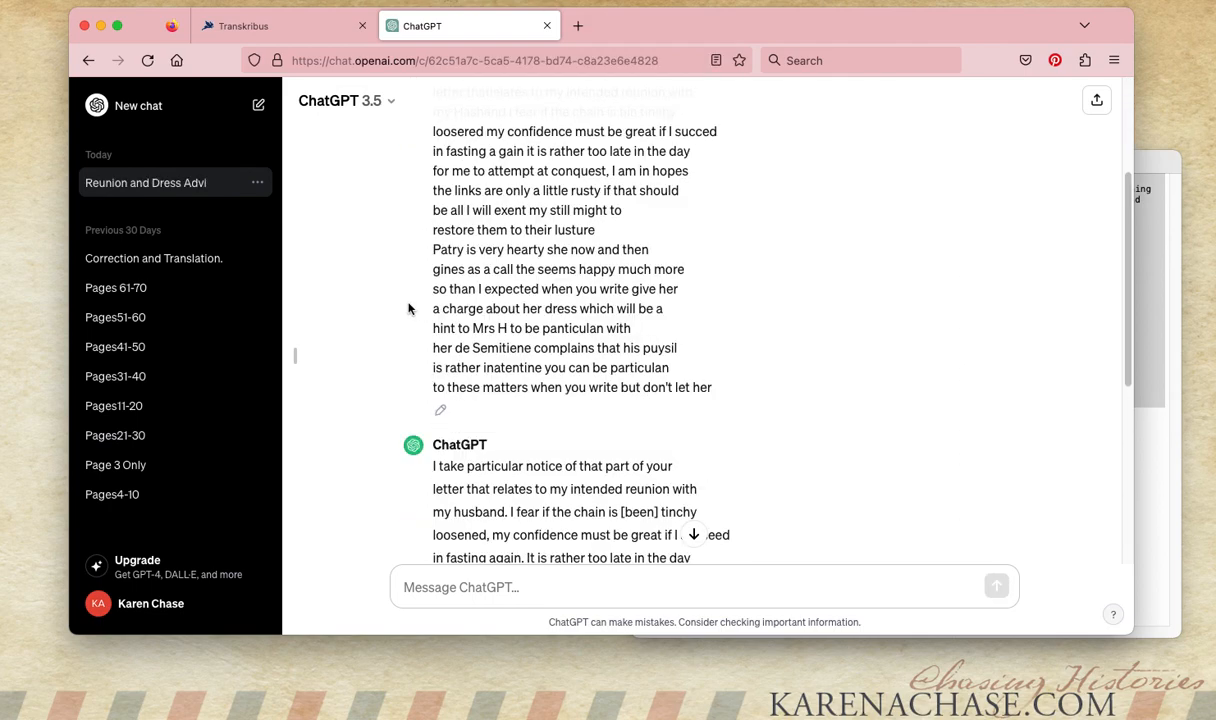
pyautogui.scroll(-3, 408, 308)
pyautogui.scroll(-3, 358, 318)
pyautogui.scroll(-1, 366, 327)
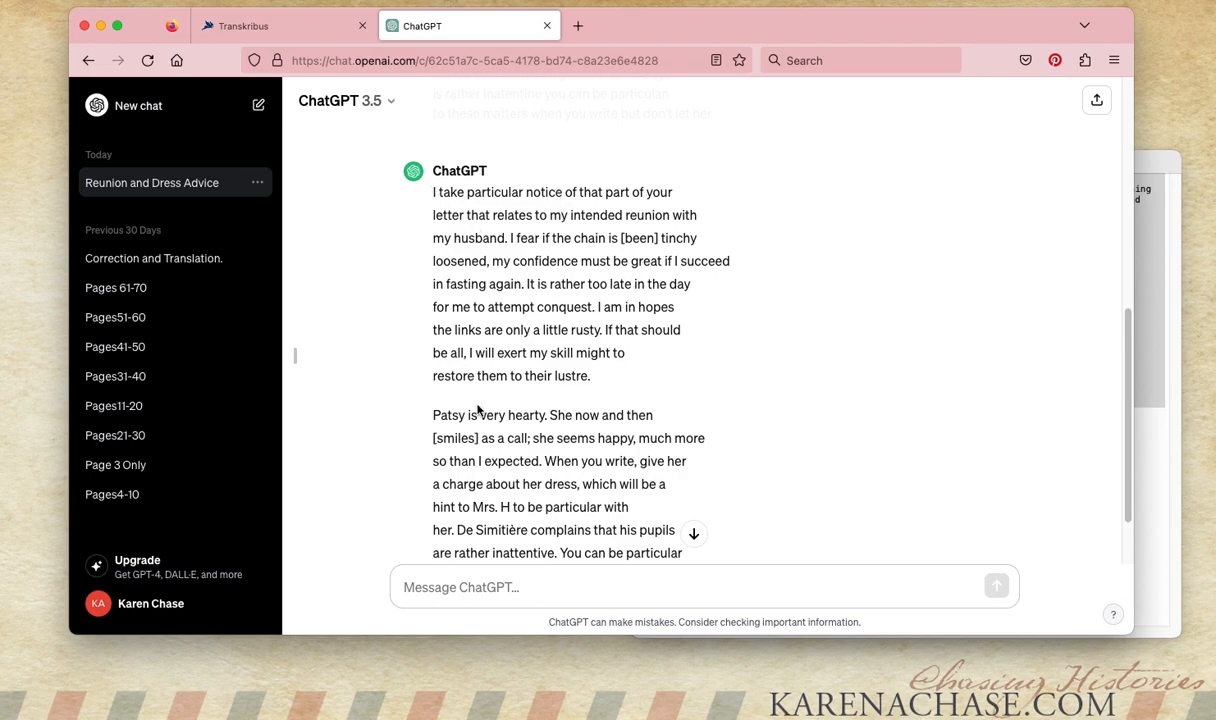
pyautogui.scroll(-1, 477, 407)
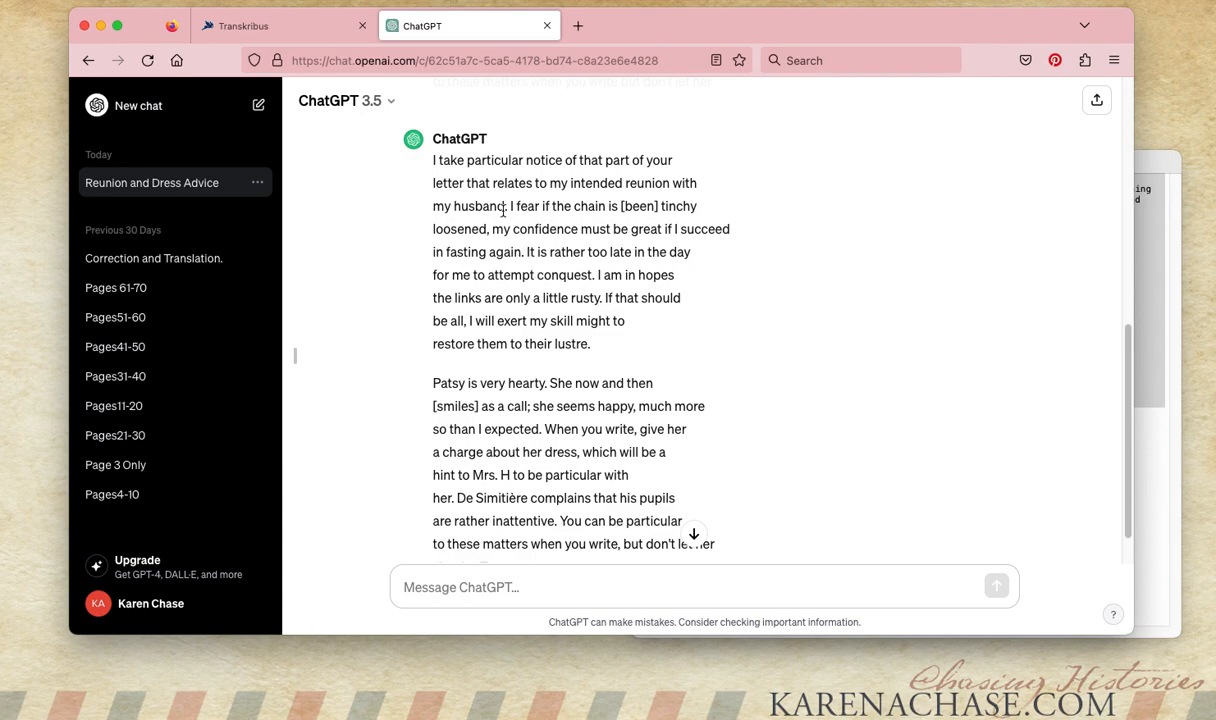
# - Compare ChatGPT's corrected transcript with the submitted text, checking words such as "husband" and "Patsy"
pyautogui.moveTo(506, 205); pyautogui.dragTo(455, 207)
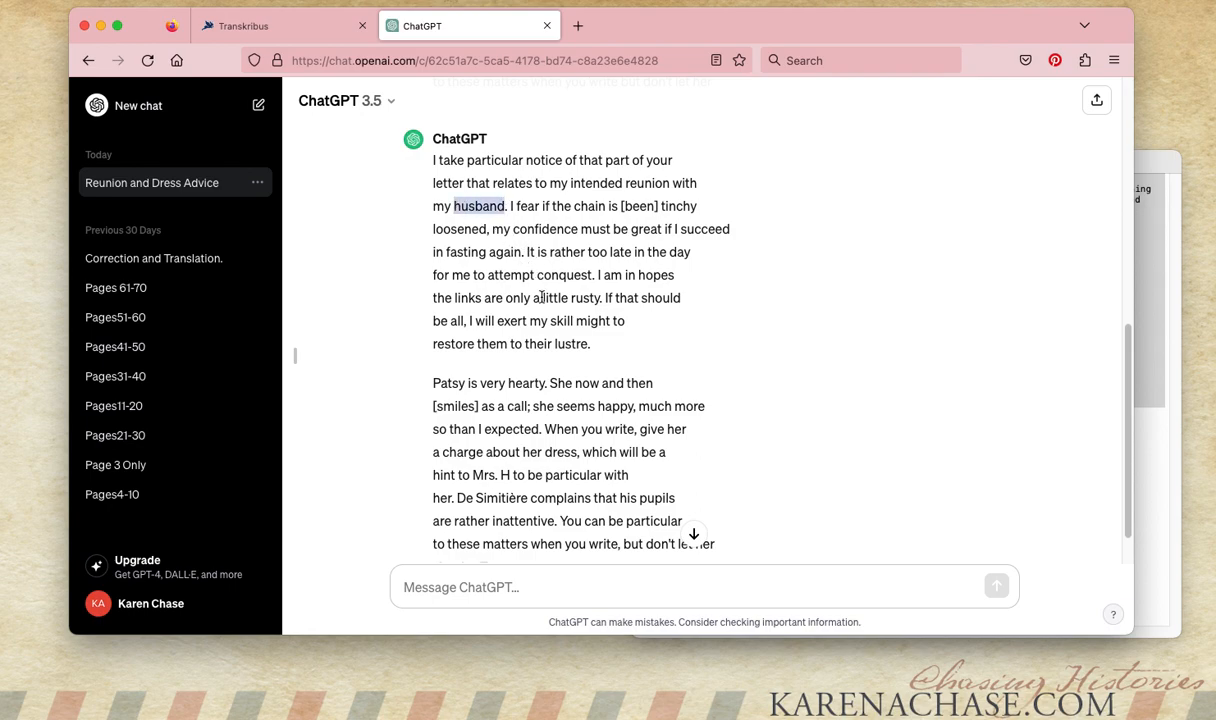
pyautogui.scroll(10, 525, 320)
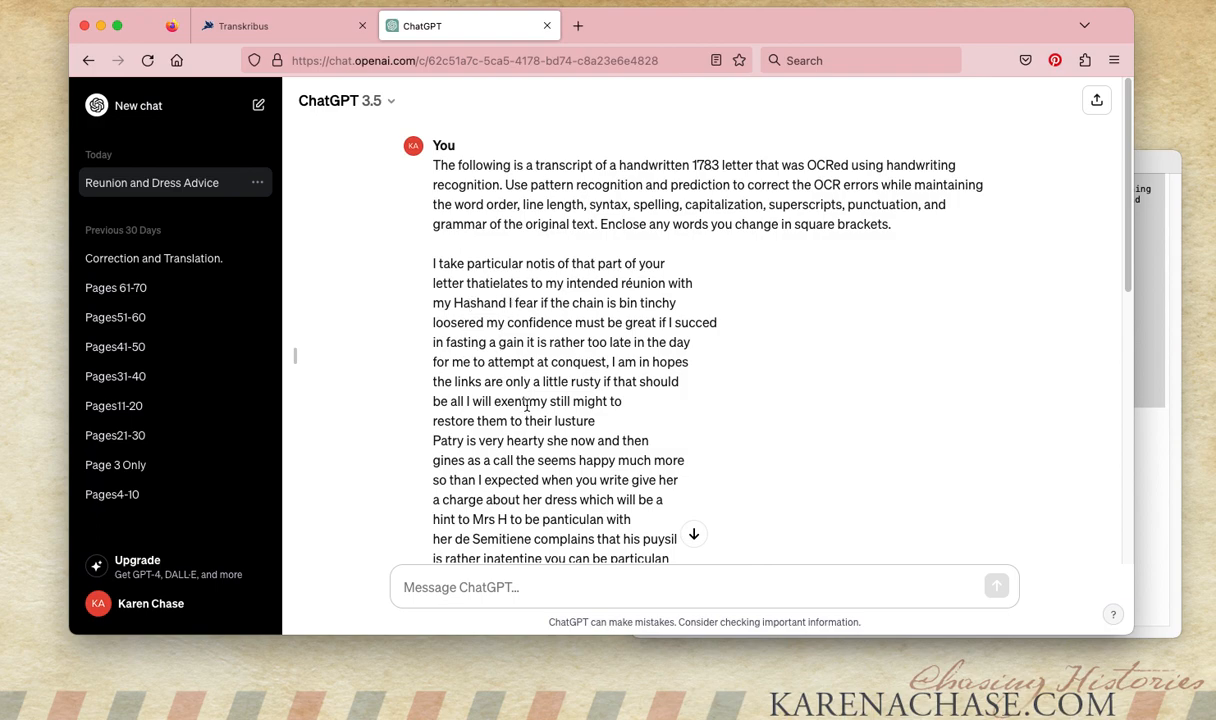
pyautogui.scroll(-4, 527, 404)
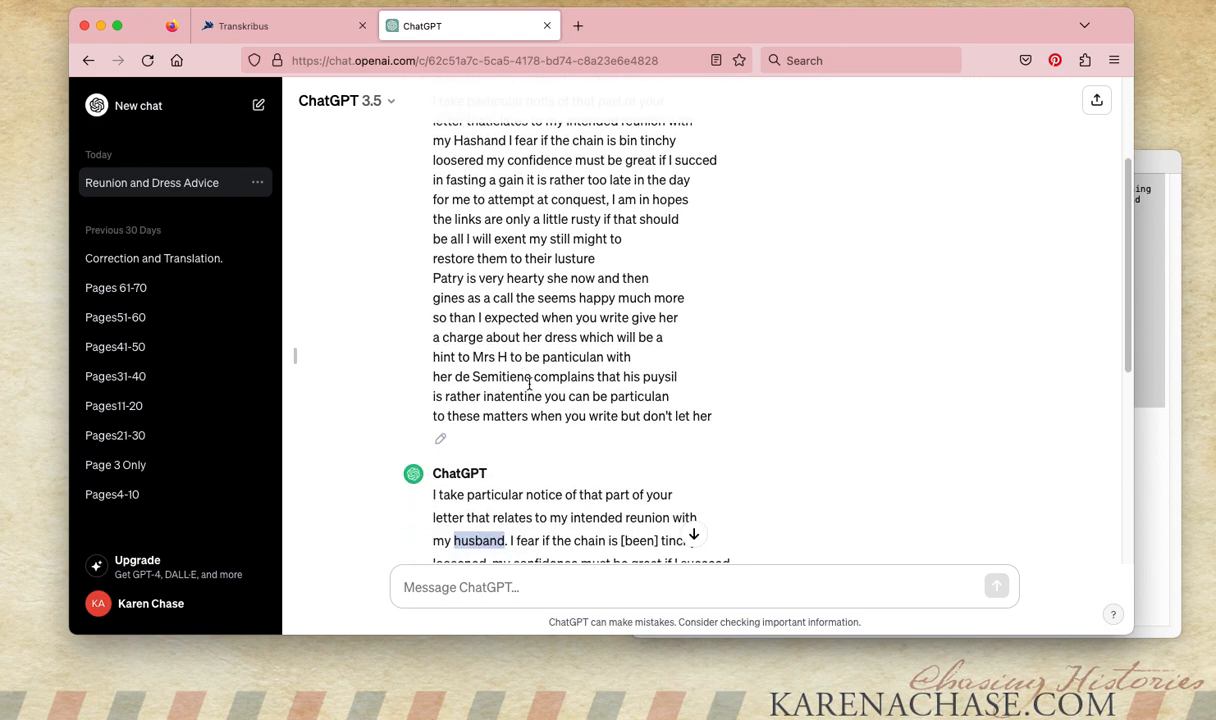
pyautogui.scroll(-1, 529, 384)
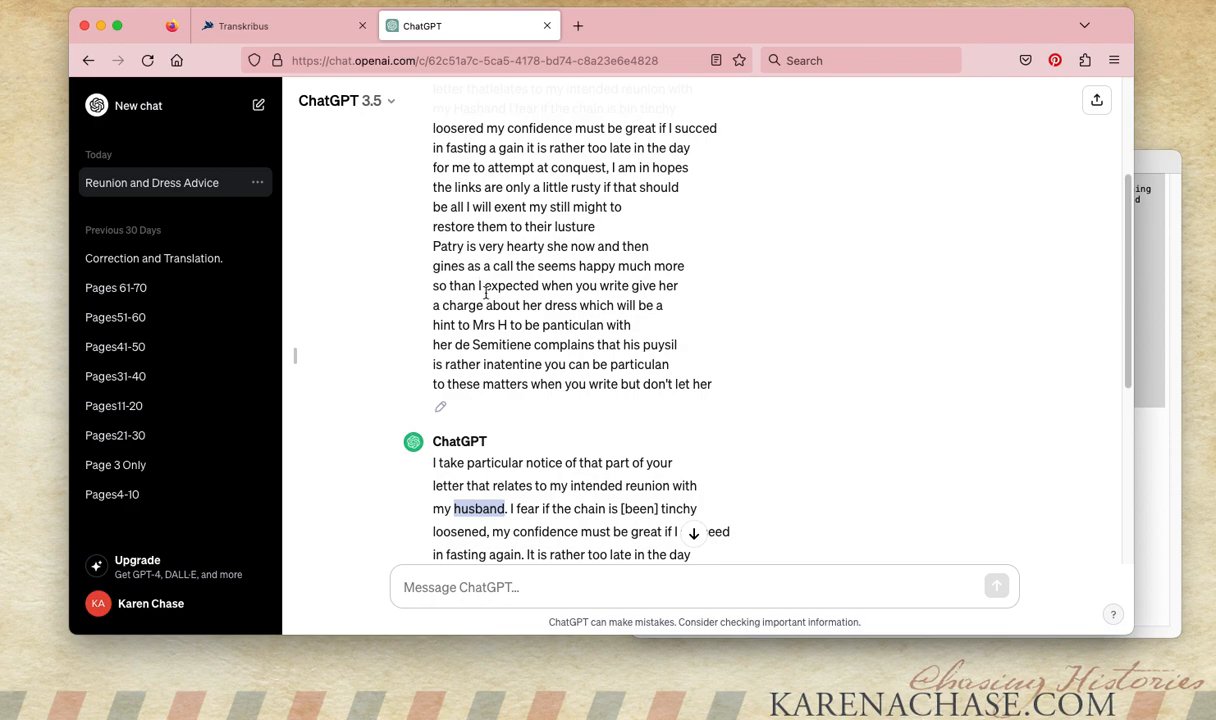
pyautogui.scroll(-5, 485, 293)
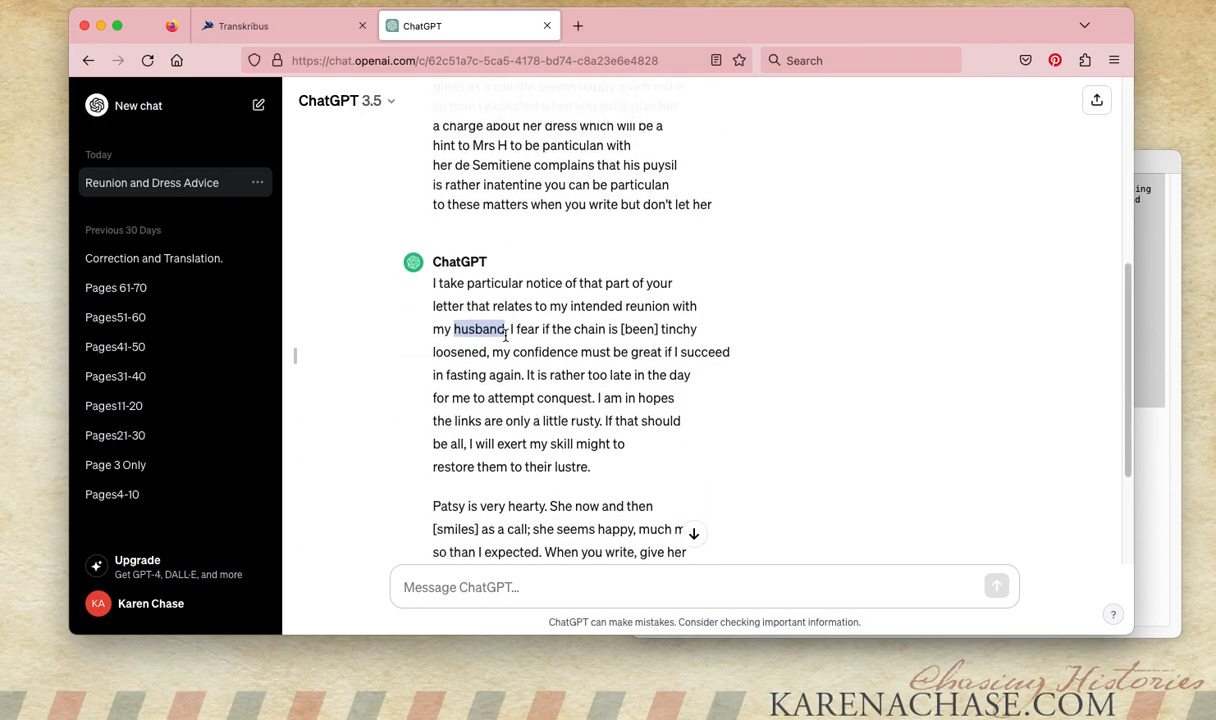
pyautogui.doubleClick(463, 507)
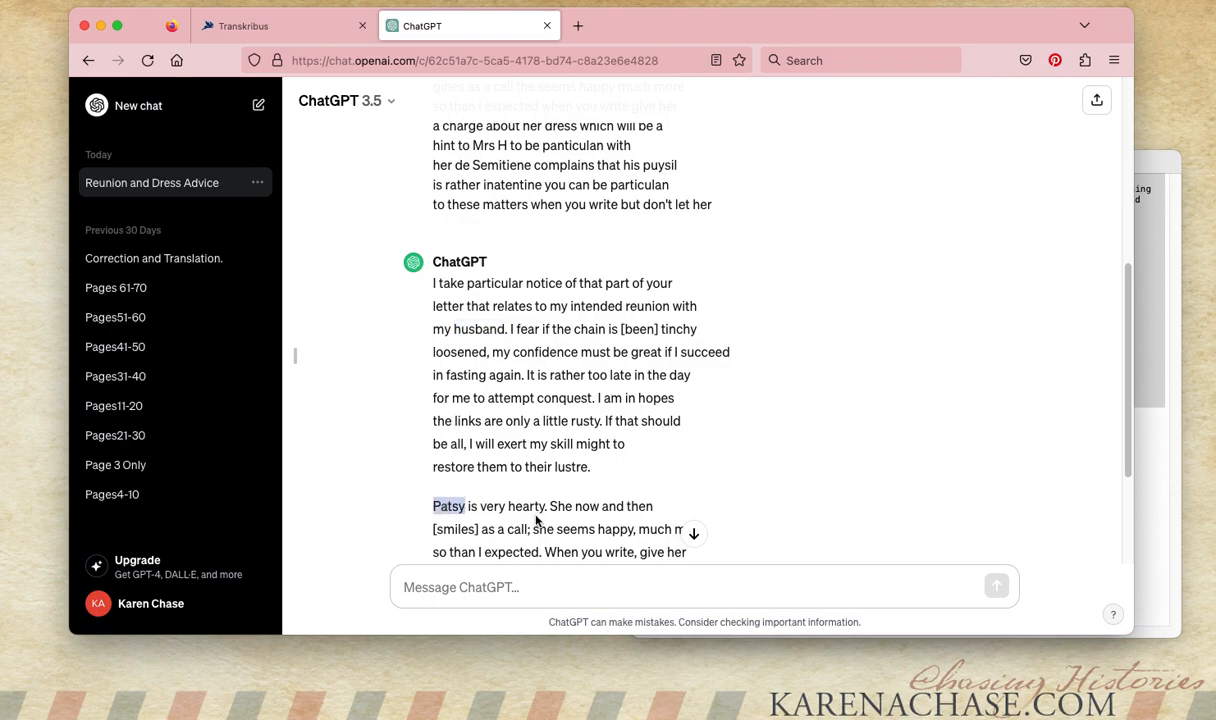
pyautogui.scroll(-5, 556, 454)
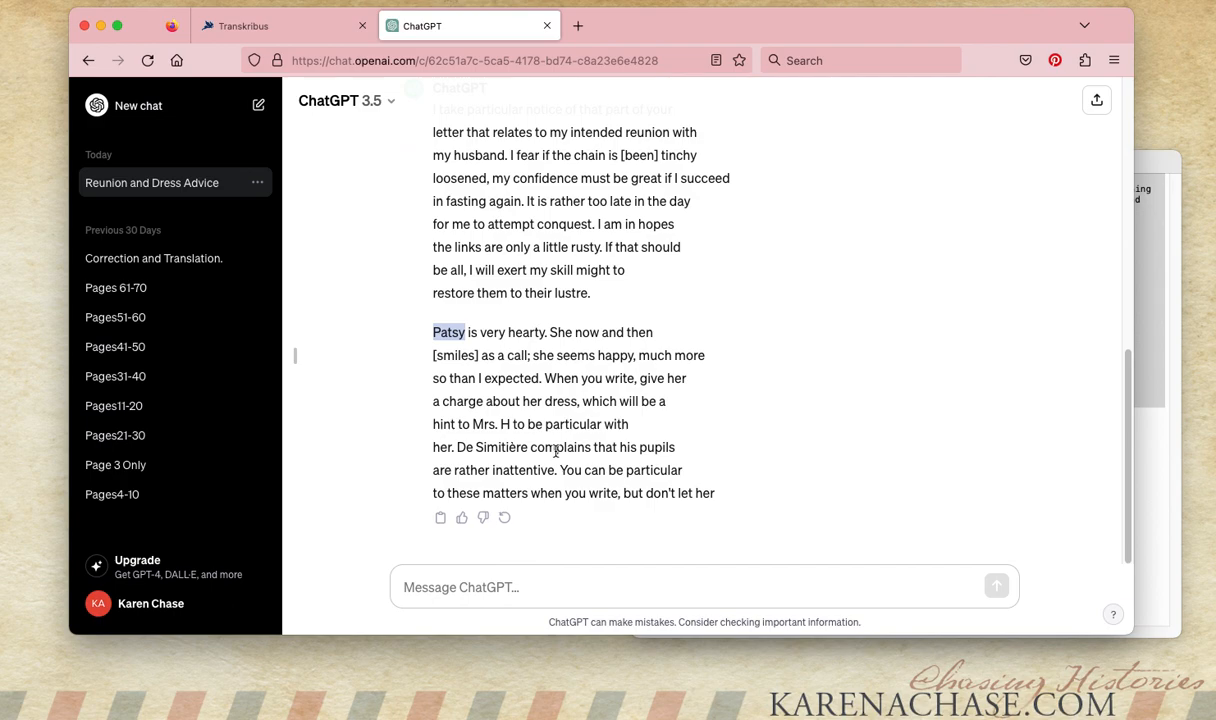
# - Highlight the corrected letter text in ChatGPT's reply and move the browser window aside to free desktop space
pyautogui.moveTo(715, 494); pyautogui.dragTo(433, 135)
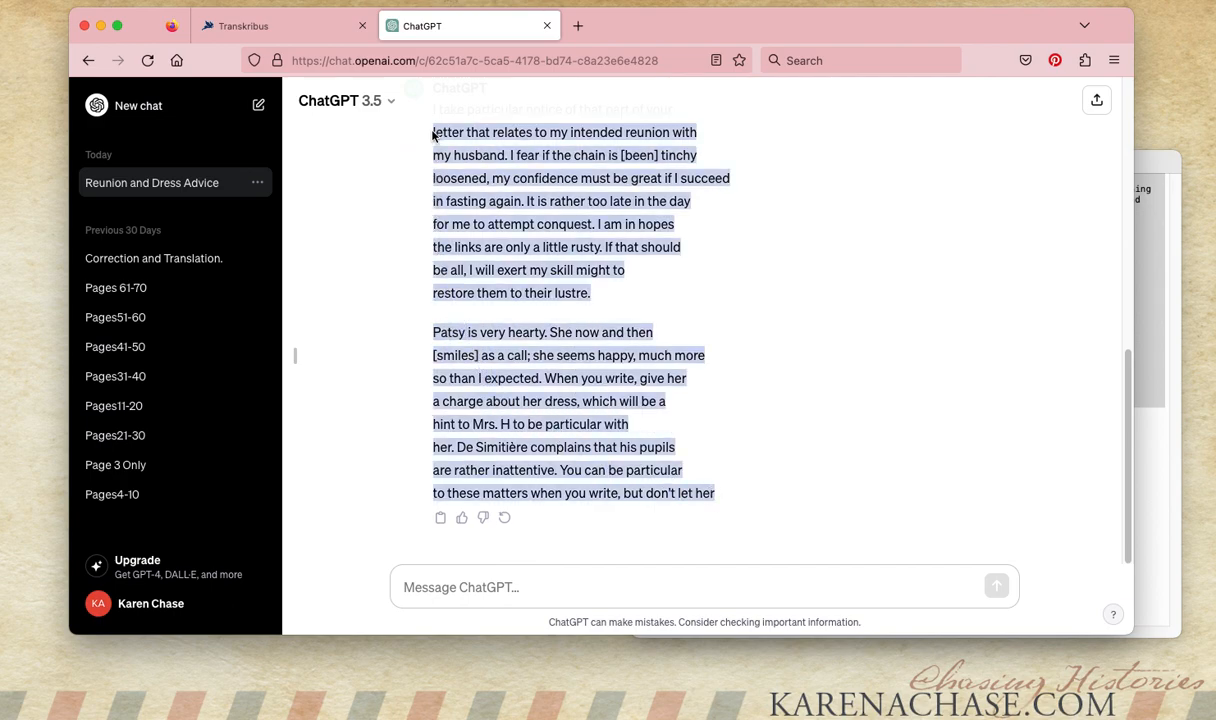
pyautogui.moveTo(632, 28); pyautogui.dragTo(966, 38)
pyautogui.scroll(2, 916, 534)
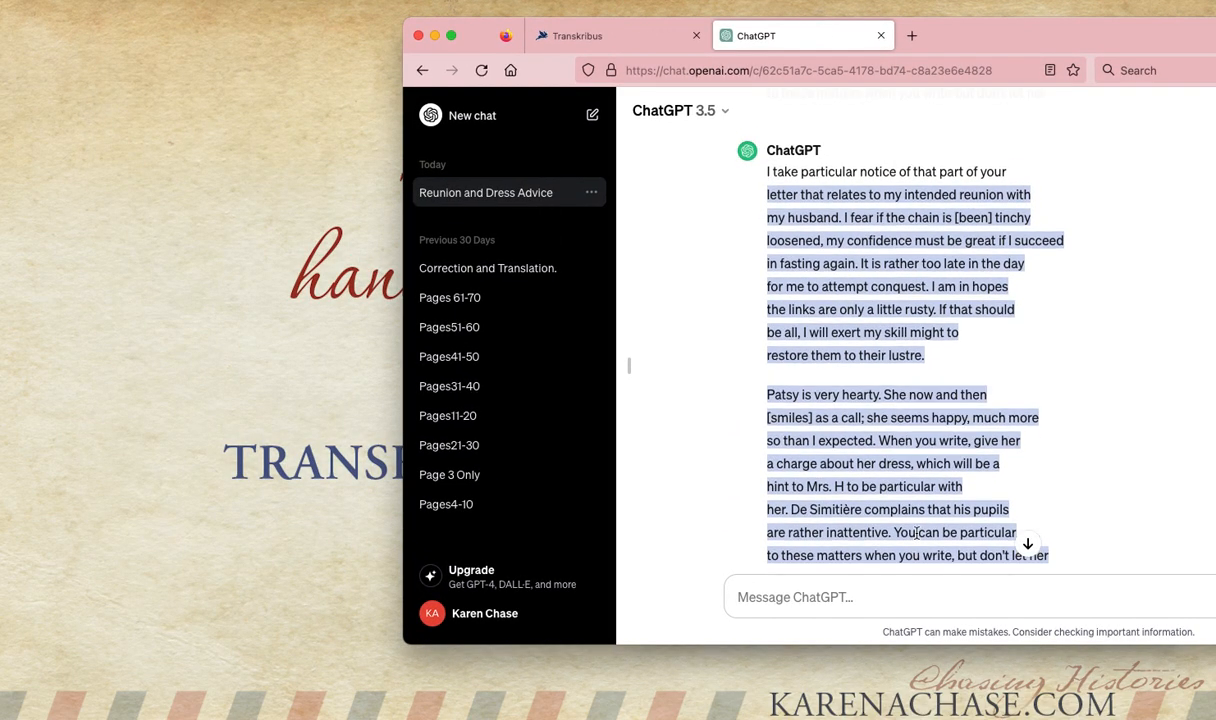
pyautogui.moveTo(907, 37); pyautogui.dragTo(926, 34)
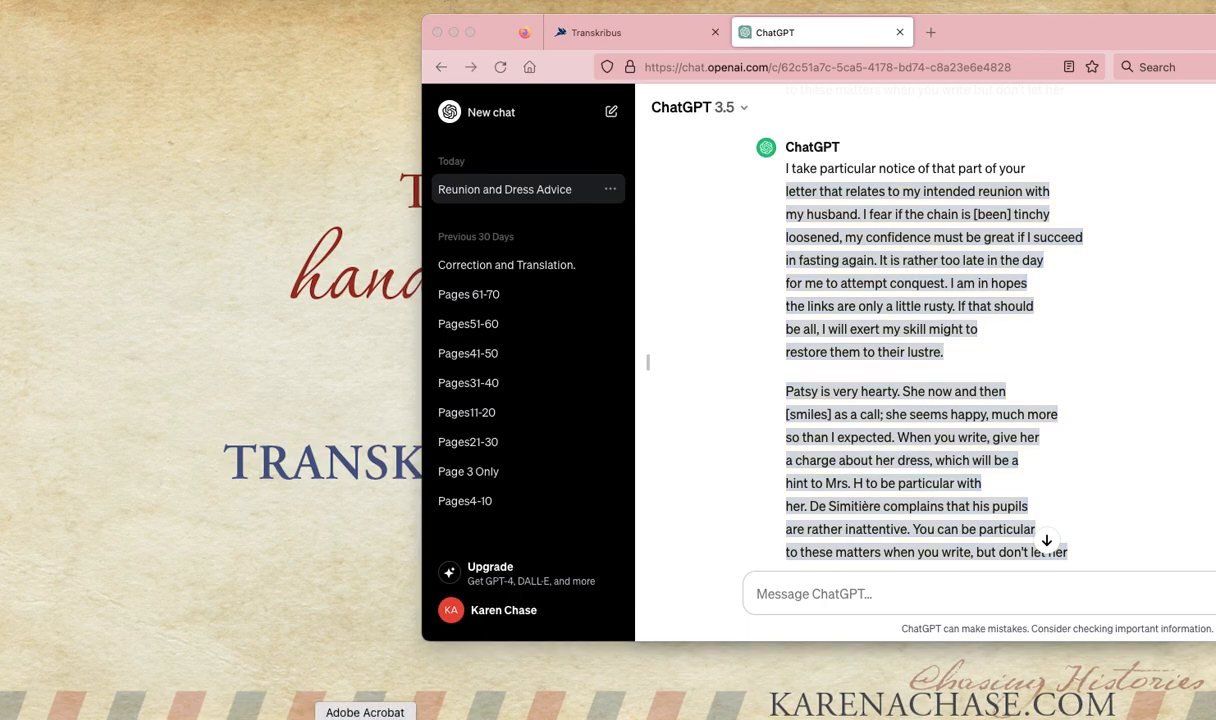
# - Open the D0049.13Dec1783 letter PDF in Adobe Acrobat and compare its Founders Online transcription with ChatGPT's reply
pyautogui.click(365, 718)
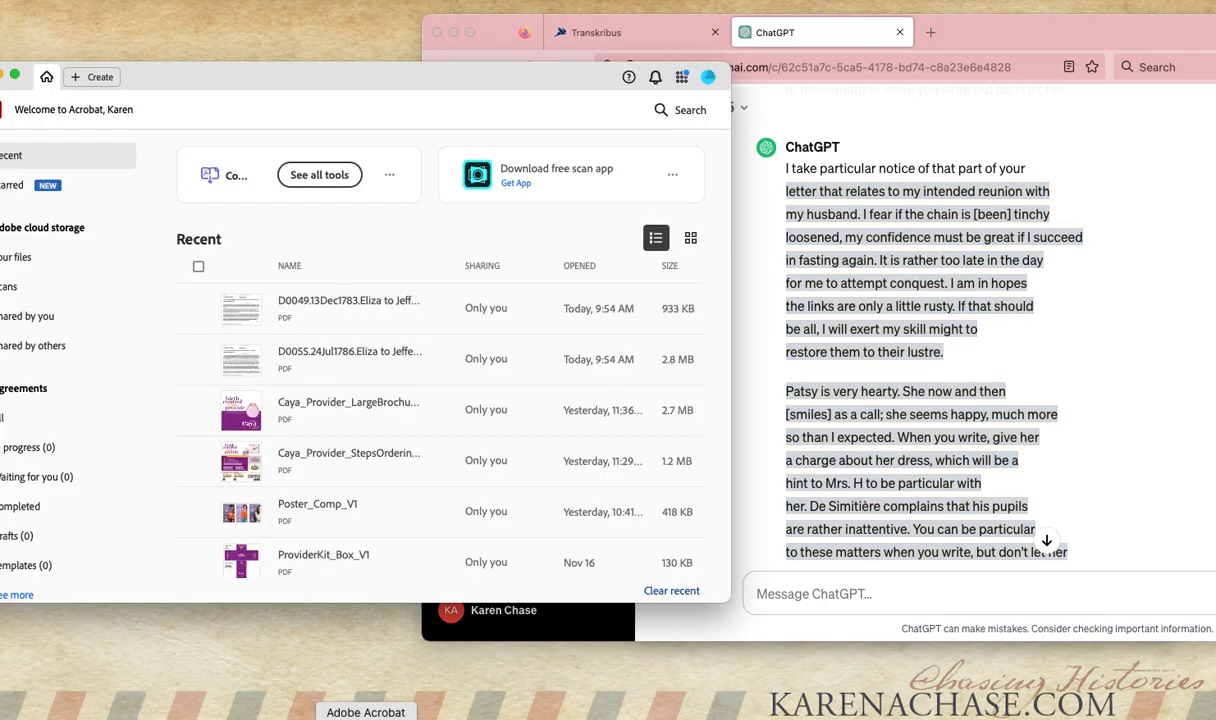
pyautogui.doubleClick(320, 316)
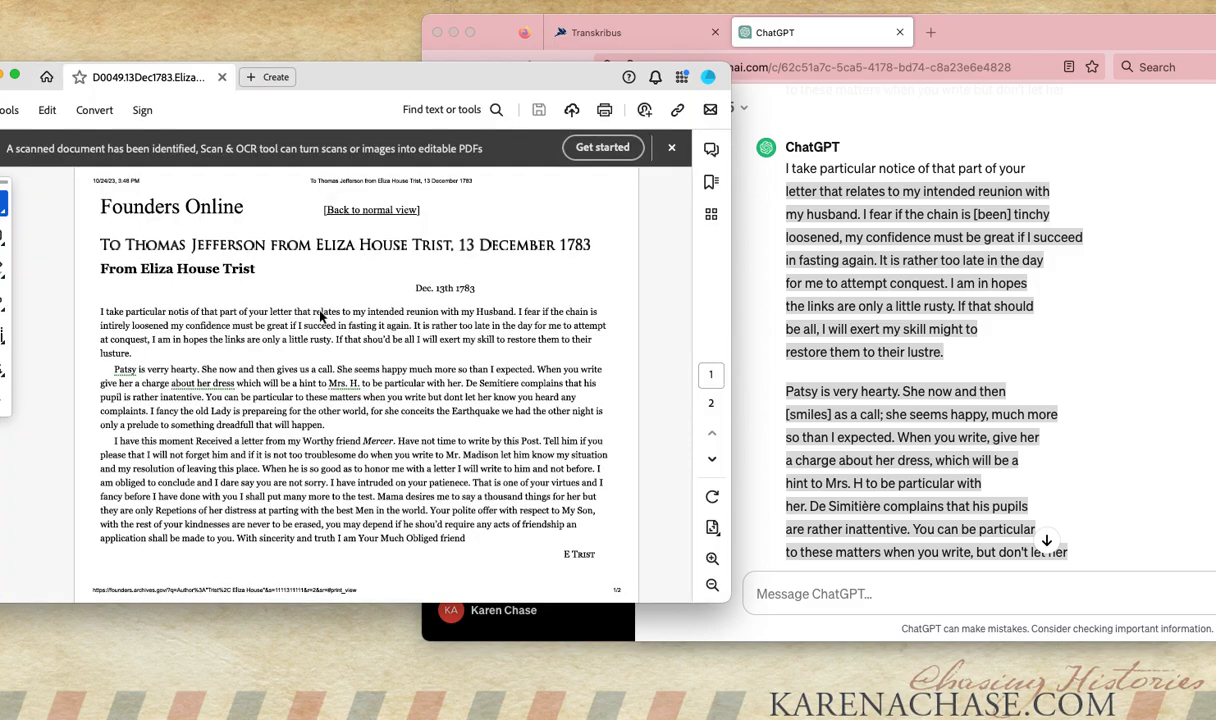
pyautogui.moveTo(384, 77); pyautogui.dragTo(413, 80)
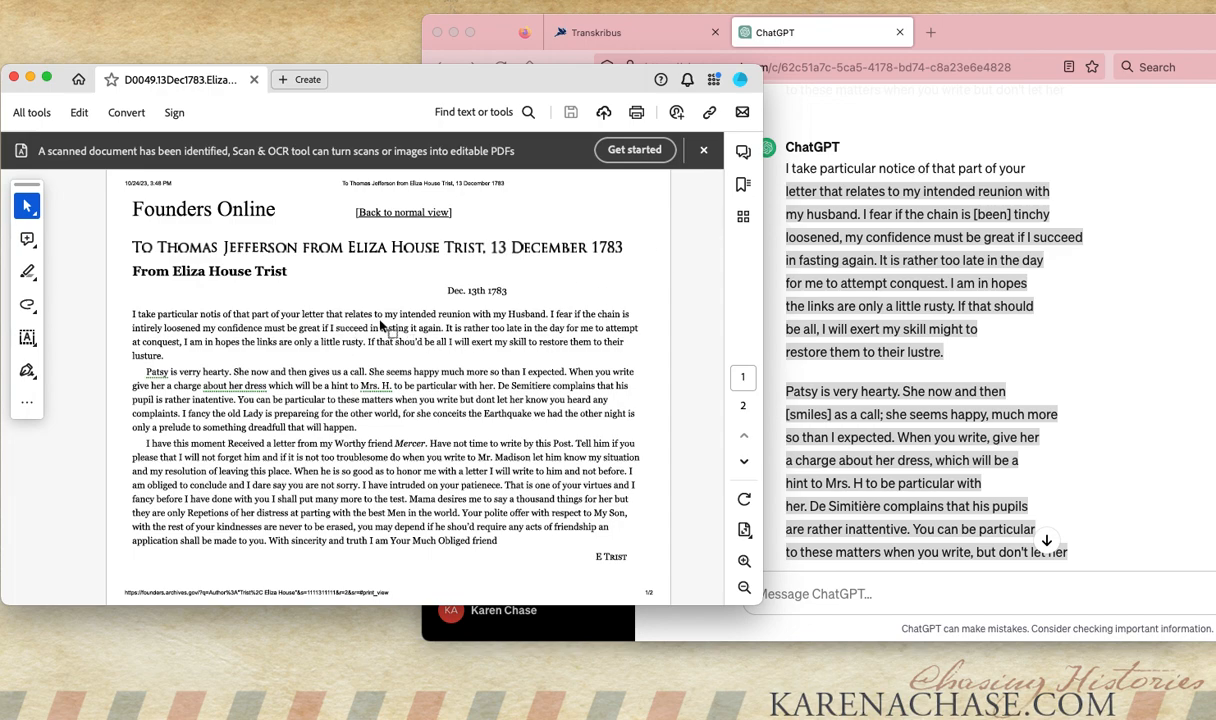
pyautogui.click(828, 228)
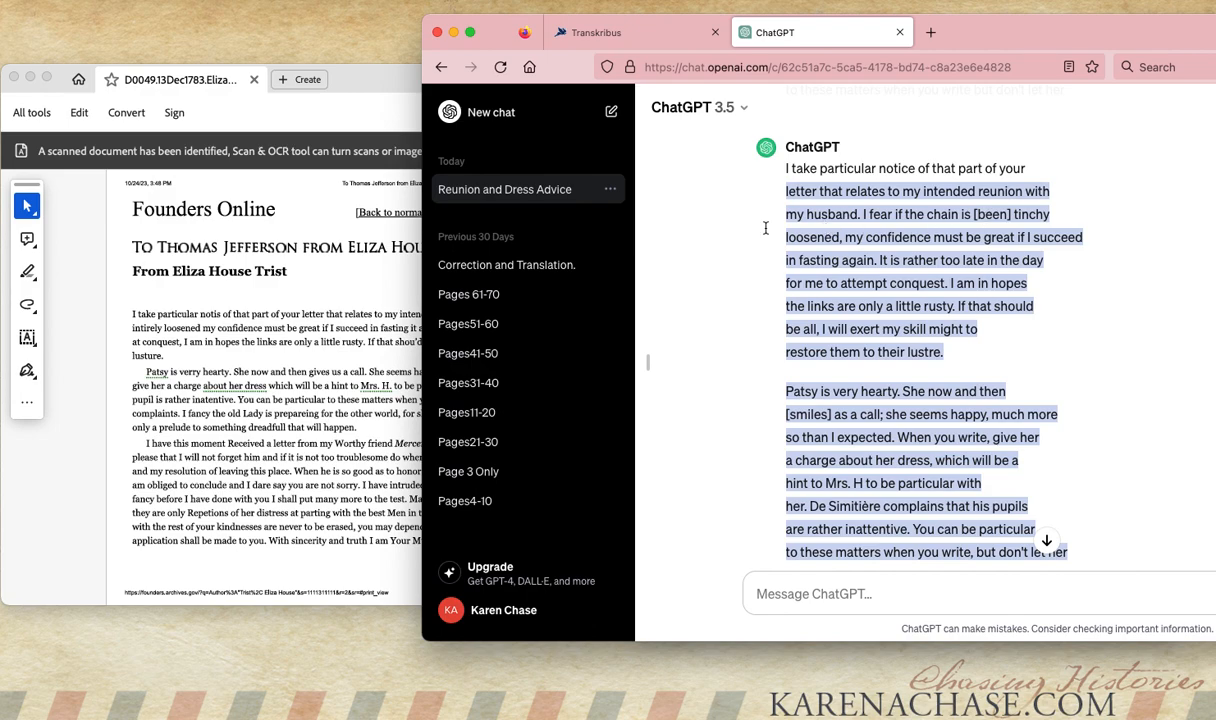
pyautogui.click(232, 290)
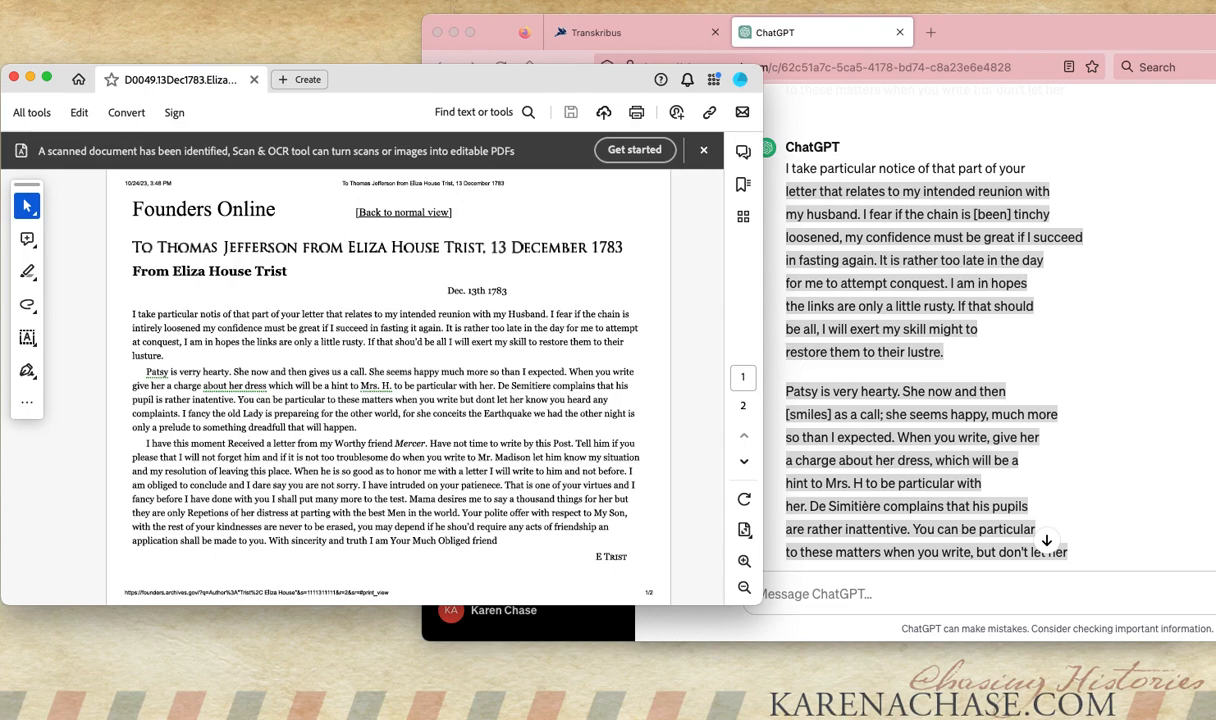
# - Bring up the digitized image of the handwritten 1783 letter and place it beside ChatGPT's corrected transcript
pyautogui.moveTo(1201, 37); pyautogui.dragTo(923, 41)
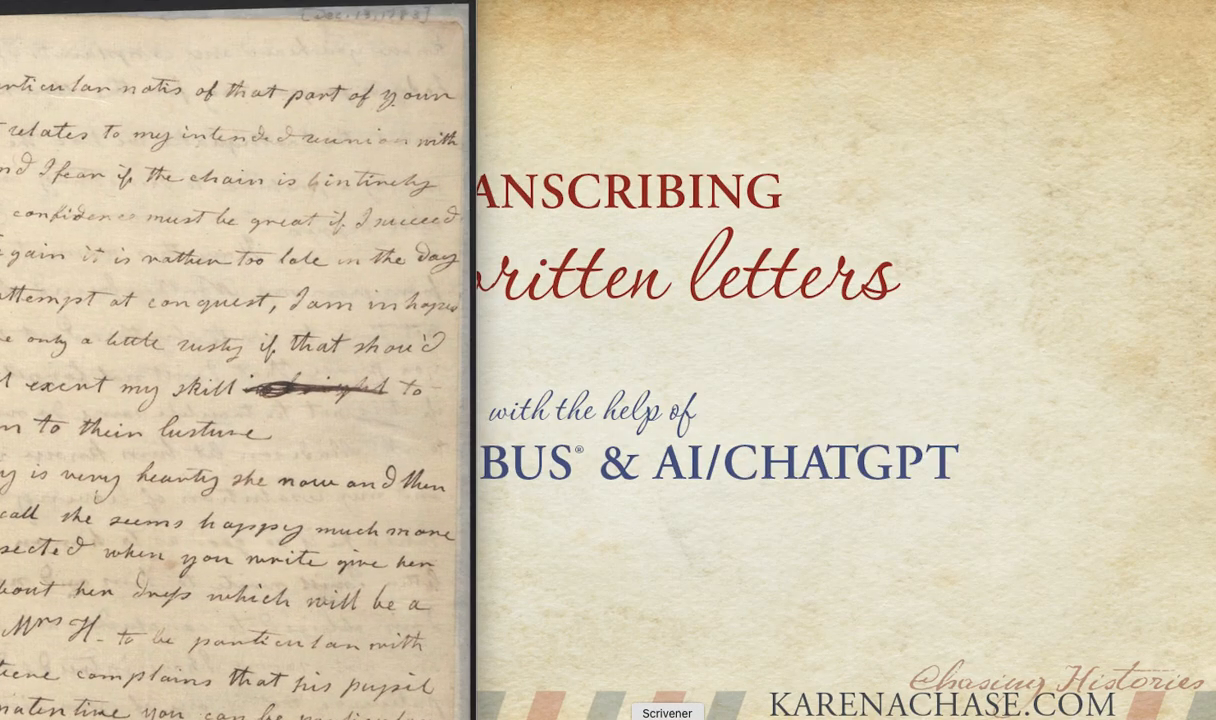
pyautogui.click(870, 718)
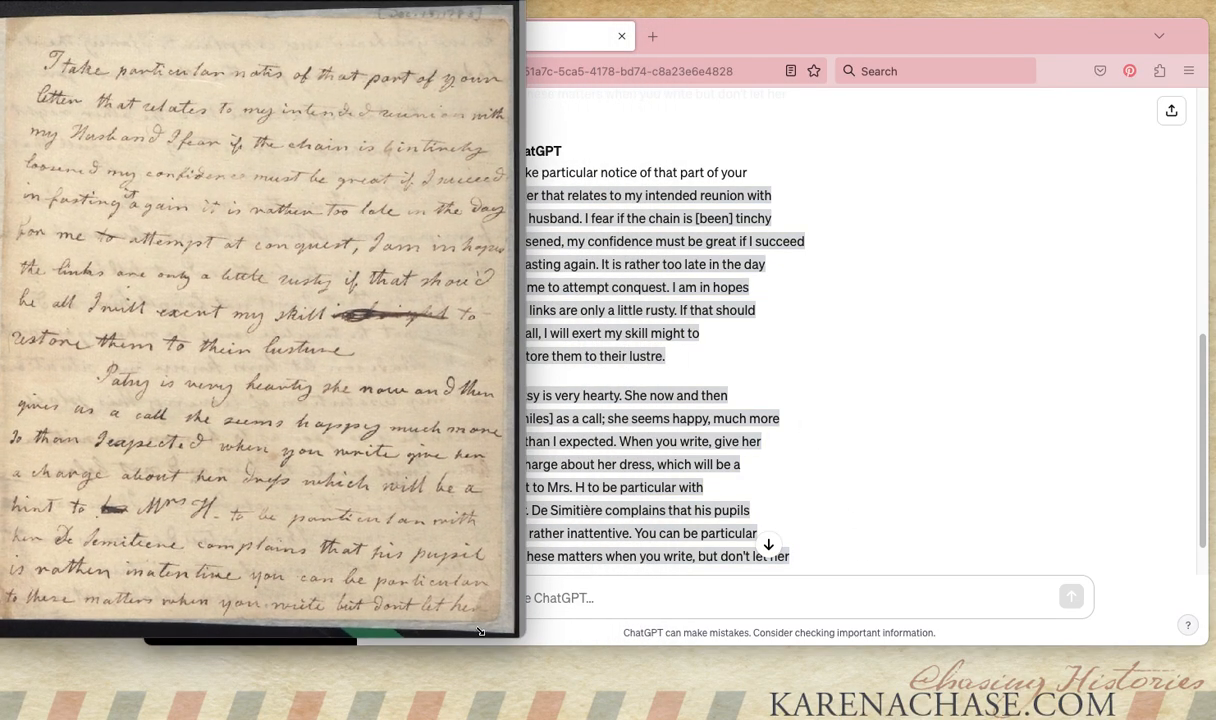
pyautogui.moveTo(166, 0); pyautogui.dragTo(633, 282)
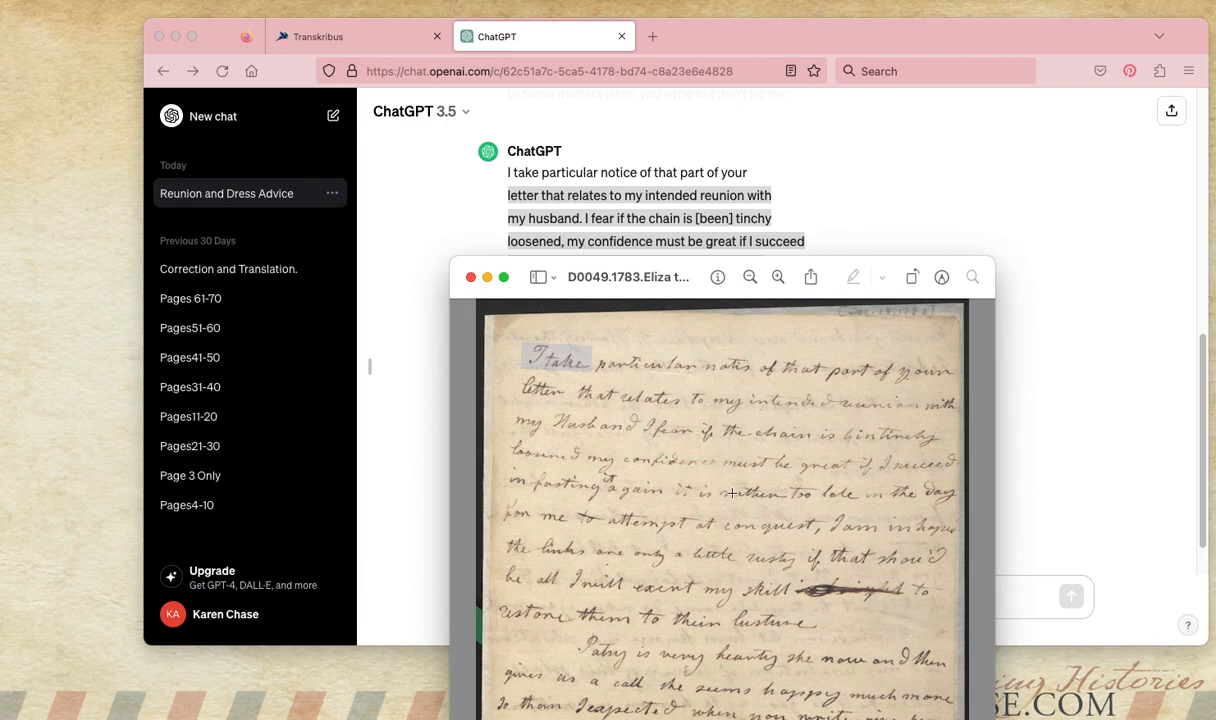
pyautogui.moveTo(687, 289); pyautogui.dragTo(684, 295)
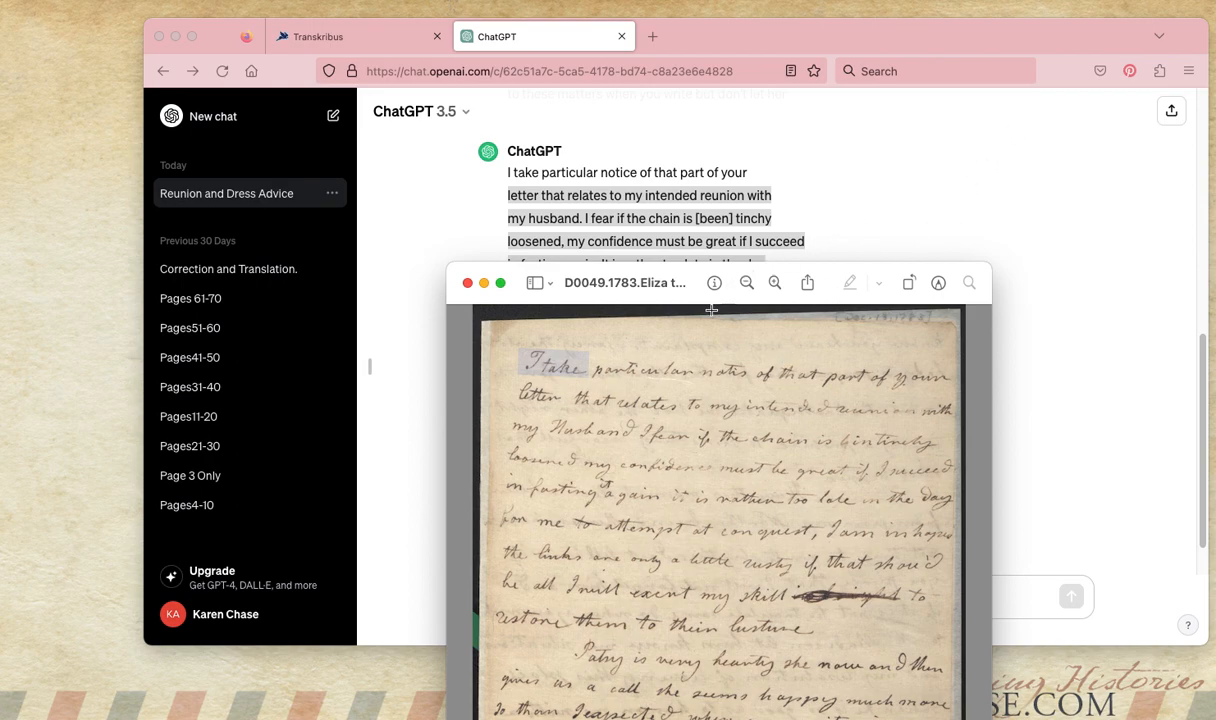
pyautogui.moveTo(686, 300); pyautogui.dragTo(668, 106)
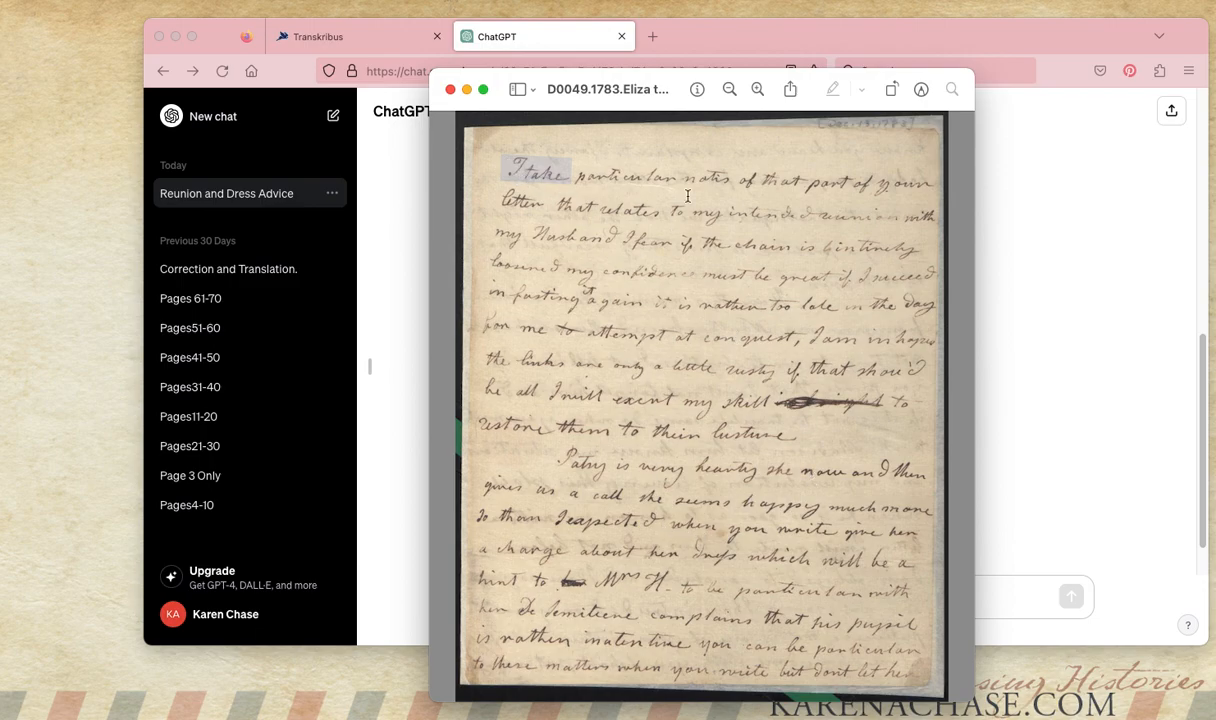
pyautogui.moveTo(668, 101); pyautogui.dragTo(232, 95)
pyautogui.moveTo(200, 102); pyautogui.dragTo(178, 99)
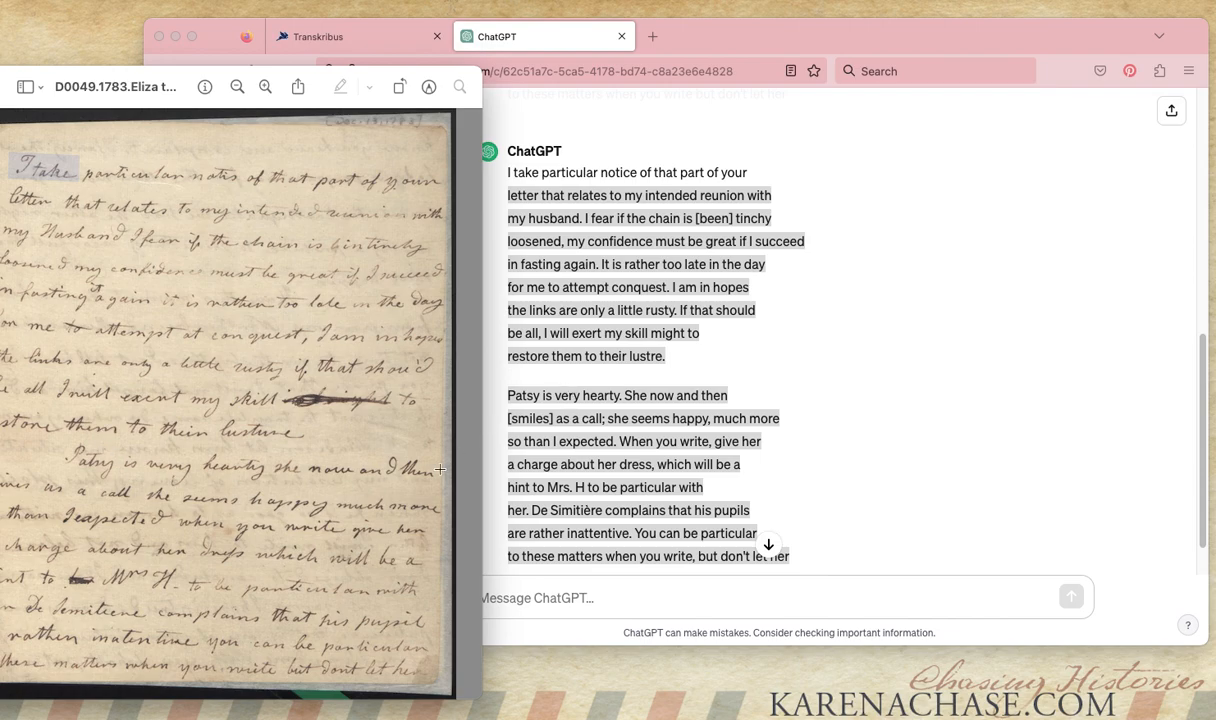
# - Check the "rs" of "Mrs." in ChatGPT's reply for the superscript used in the handwritten letter
pyautogui.click(567, 500)
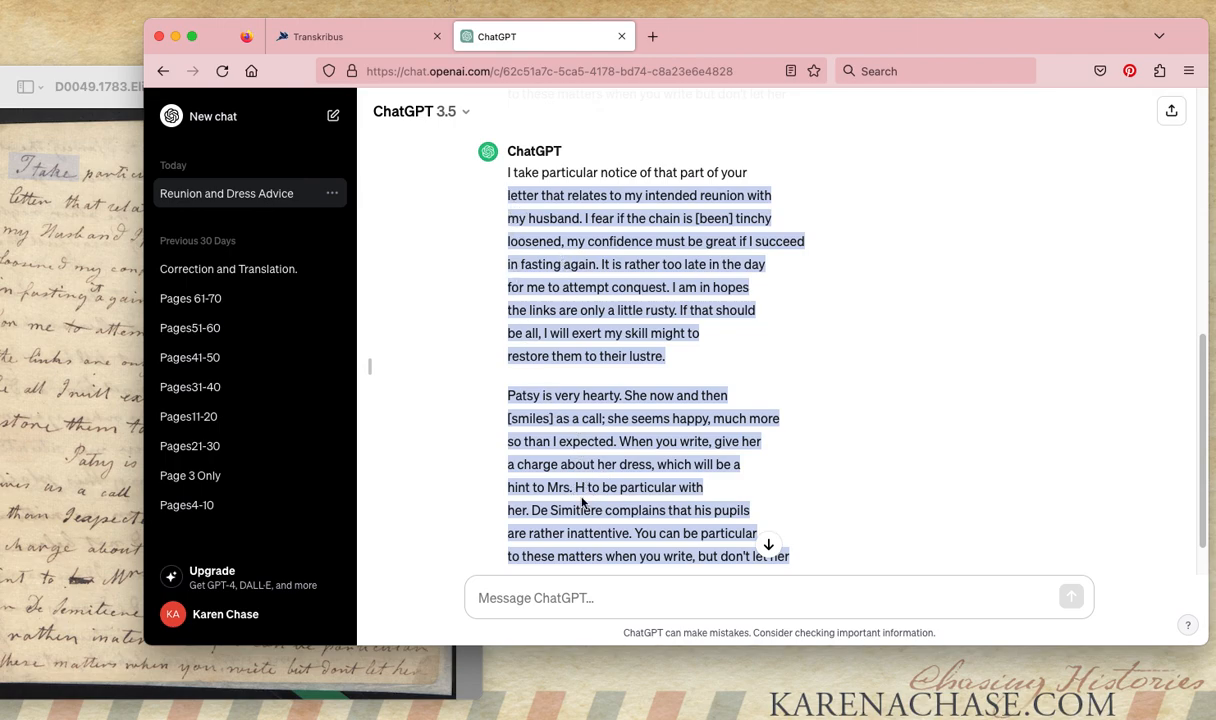
pyautogui.click(569, 490)
pyautogui.moveTo(568, 489); pyautogui.dragTo(560, 489)
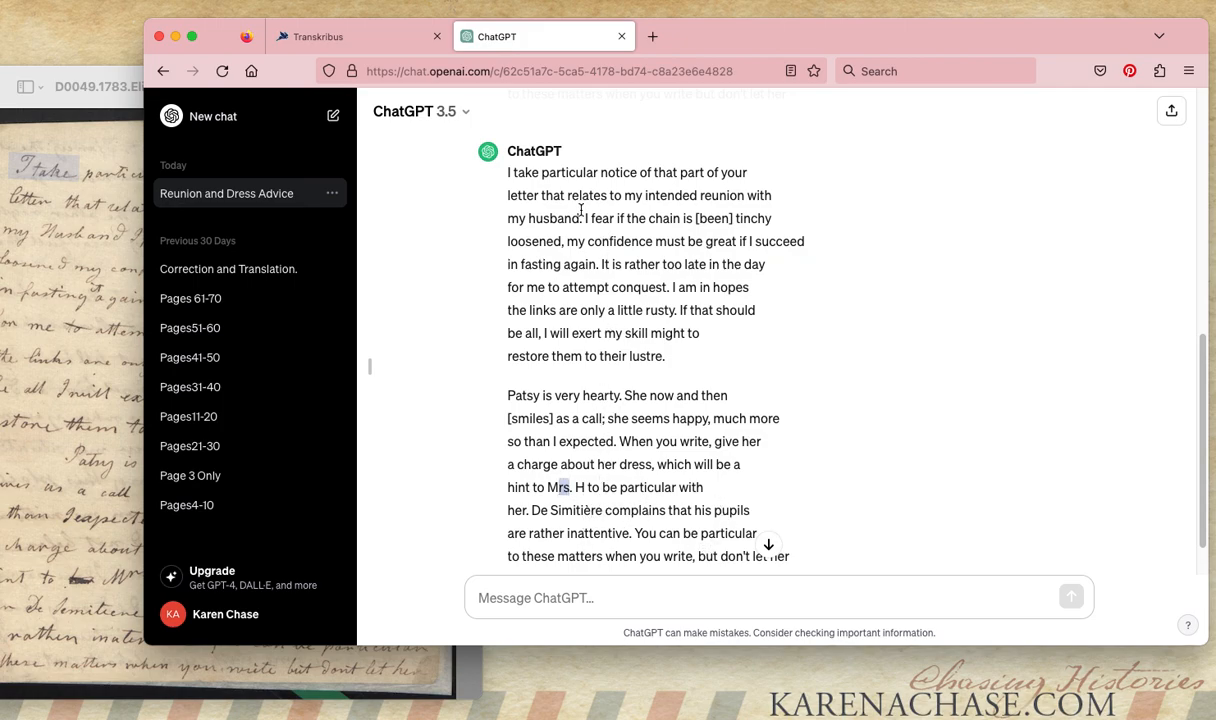
# - Rearrange the letter image and browser windows so the handwriting sits on the other side of ChatGPT's reply
pyautogui.click(80, 294)
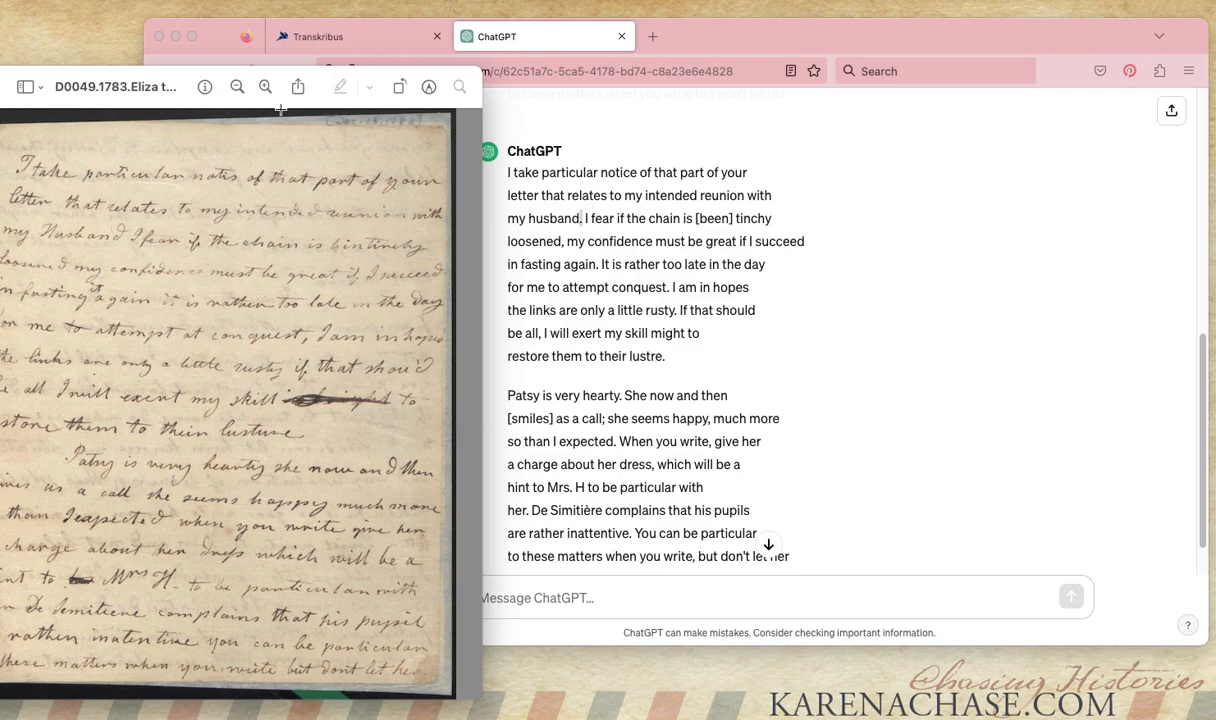
pyautogui.moveTo(113, 96); pyautogui.dragTo(813, 82)
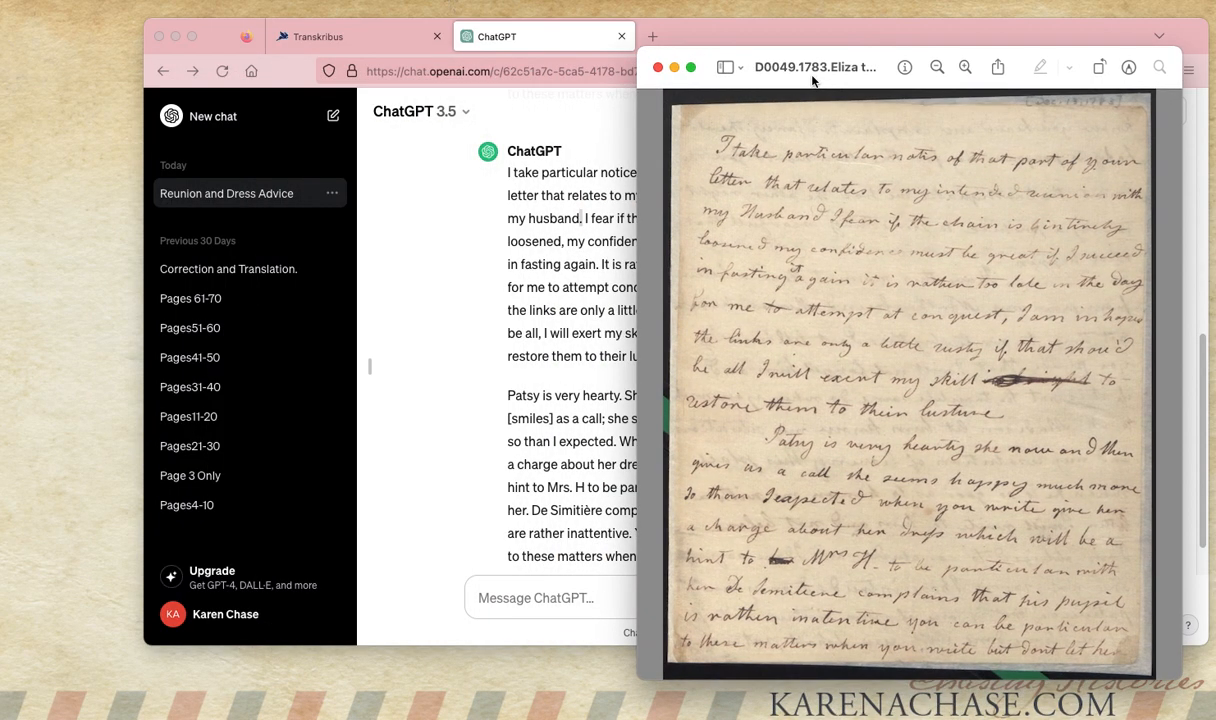
pyautogui.moveTo(709, 36); pyautogui.dragTo(559, 46)
pyautogui.click(1076, 88)
pyautogui.moveTo(854, 73); pyautogui.dragTo(728, 66)
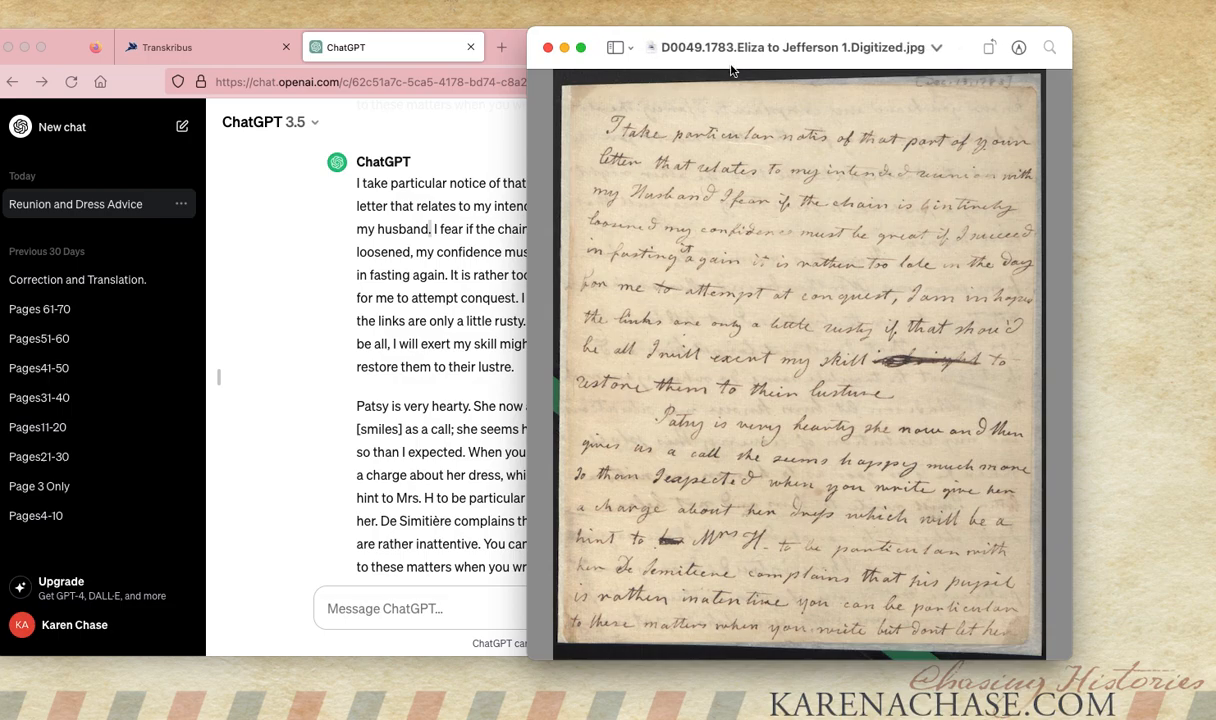
# - Switch to Transkribus and open the Eliza's 70-page Journal collection
pyautogui.click(205, 48)
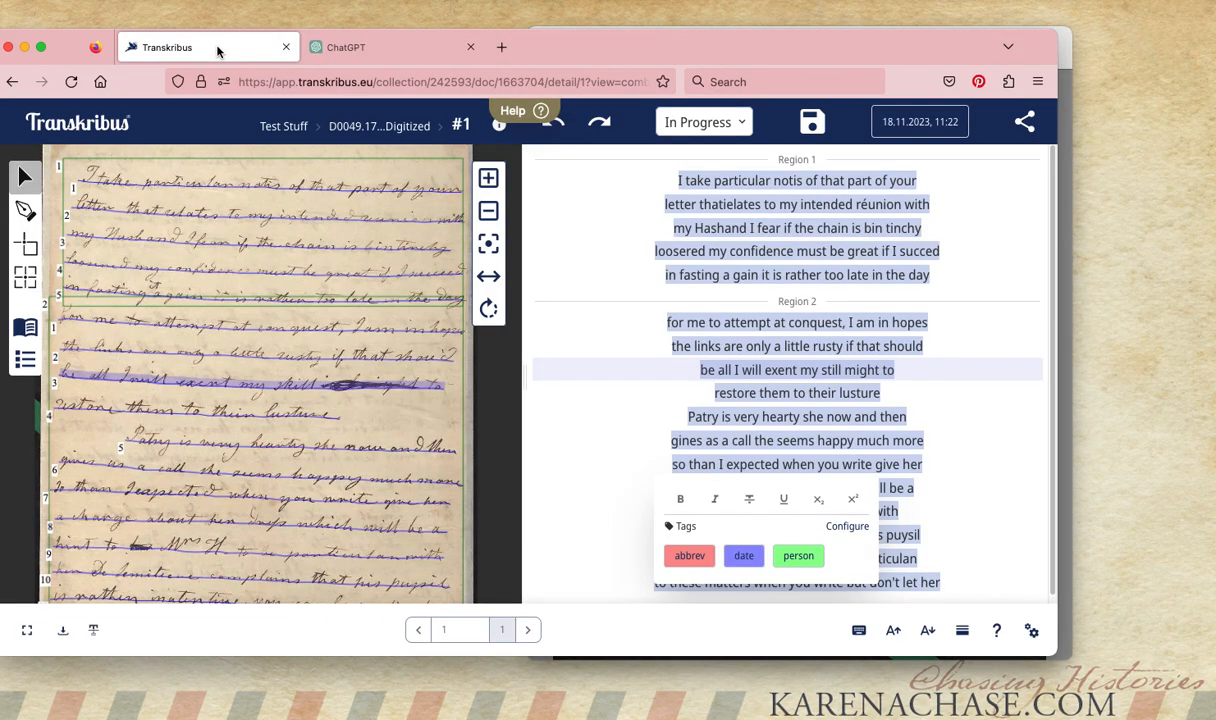
pyautogui.click(87, 124)
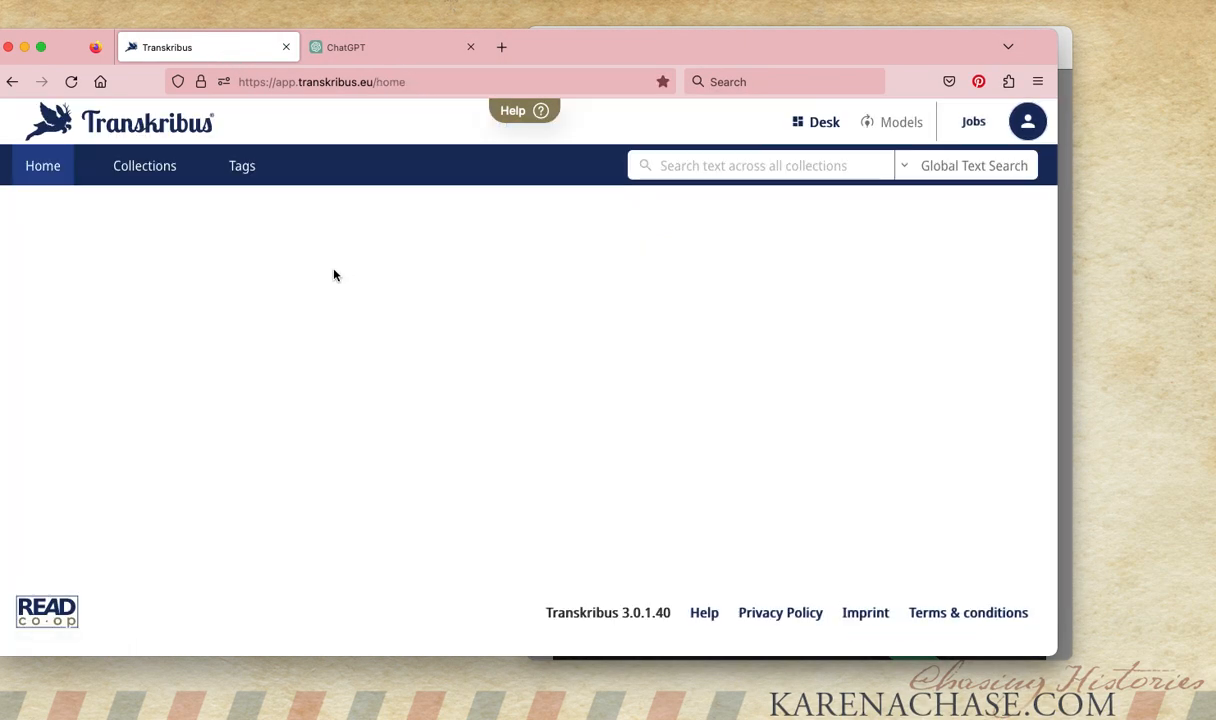
pyautogui.click(150, 170)
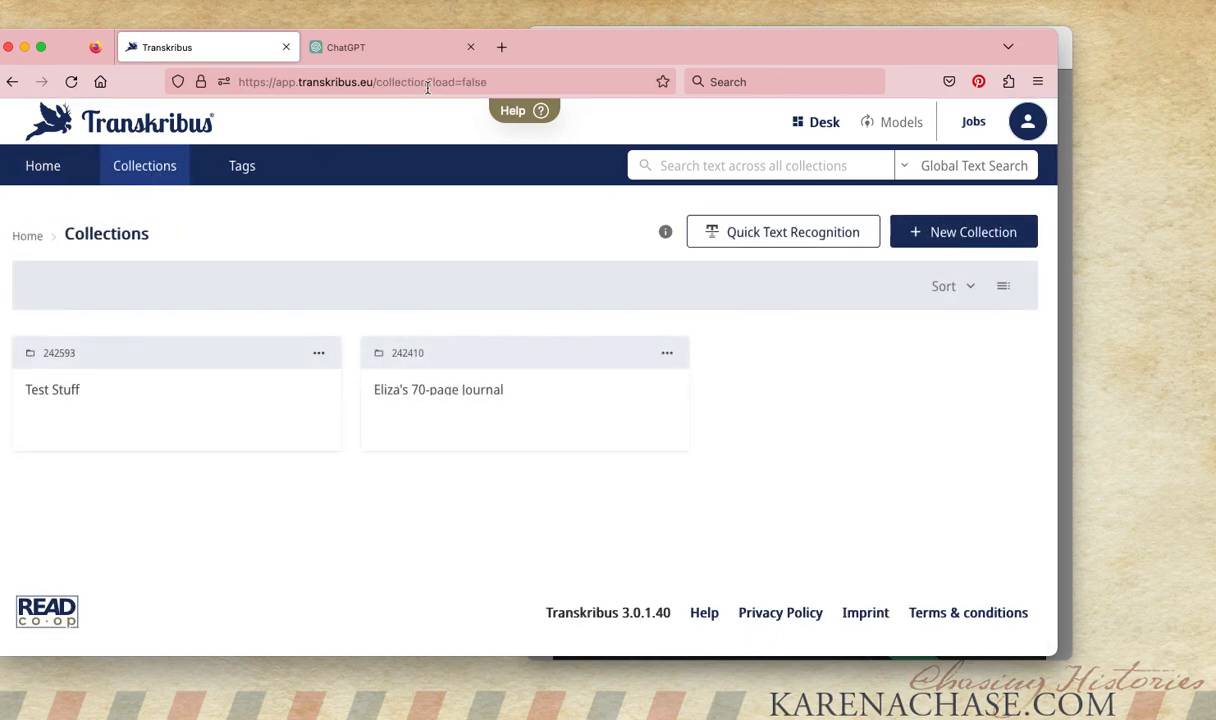
pyautogui.click(450, 398)
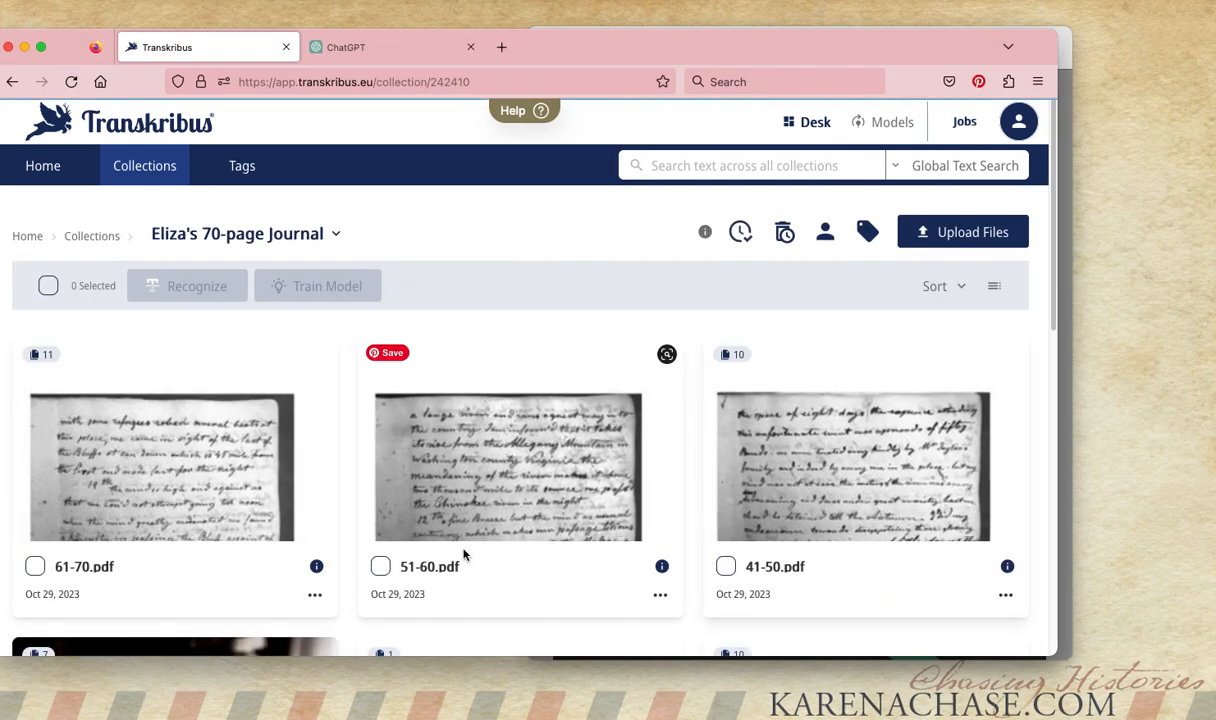
# - Open the single page of 3Only.pdf from the journal collection and examine its handwriting against the recognized text
pyautogui.scroll(-1, 455, 550)
pyautogui.scroll(-4, 449, 544)
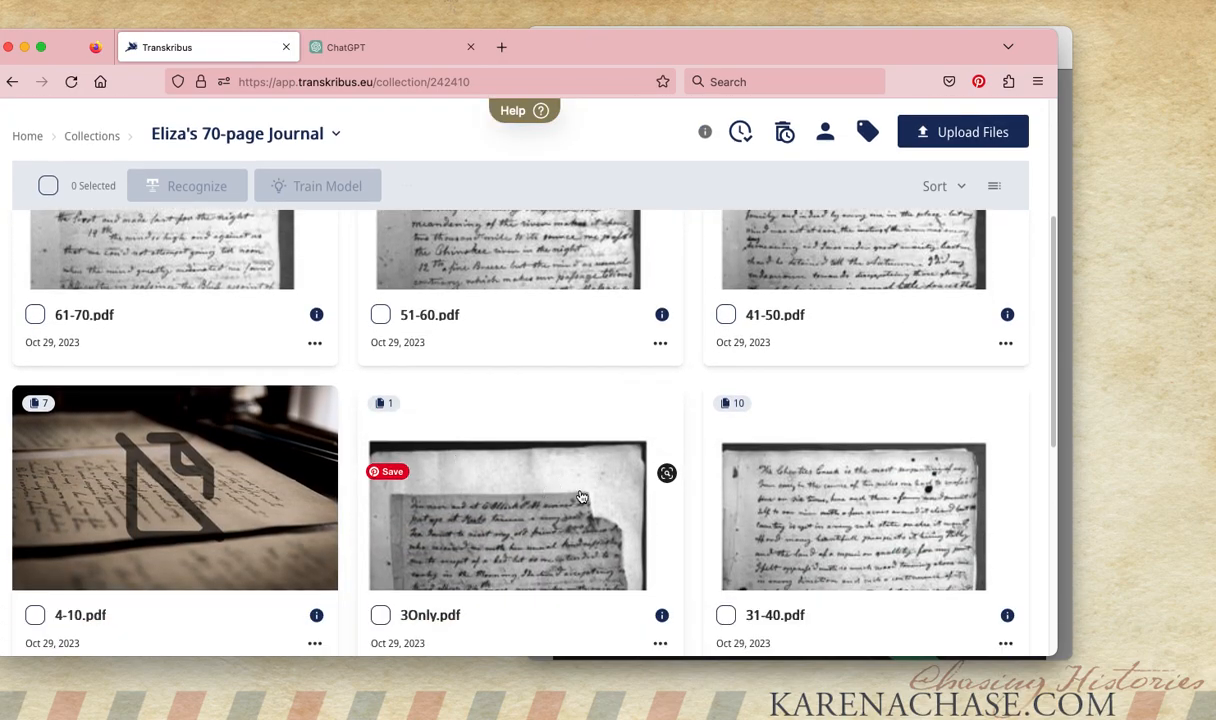
pyautogui.scroll(-1, 588, 500)
pyautogui.scroll(-2, 588, 500)
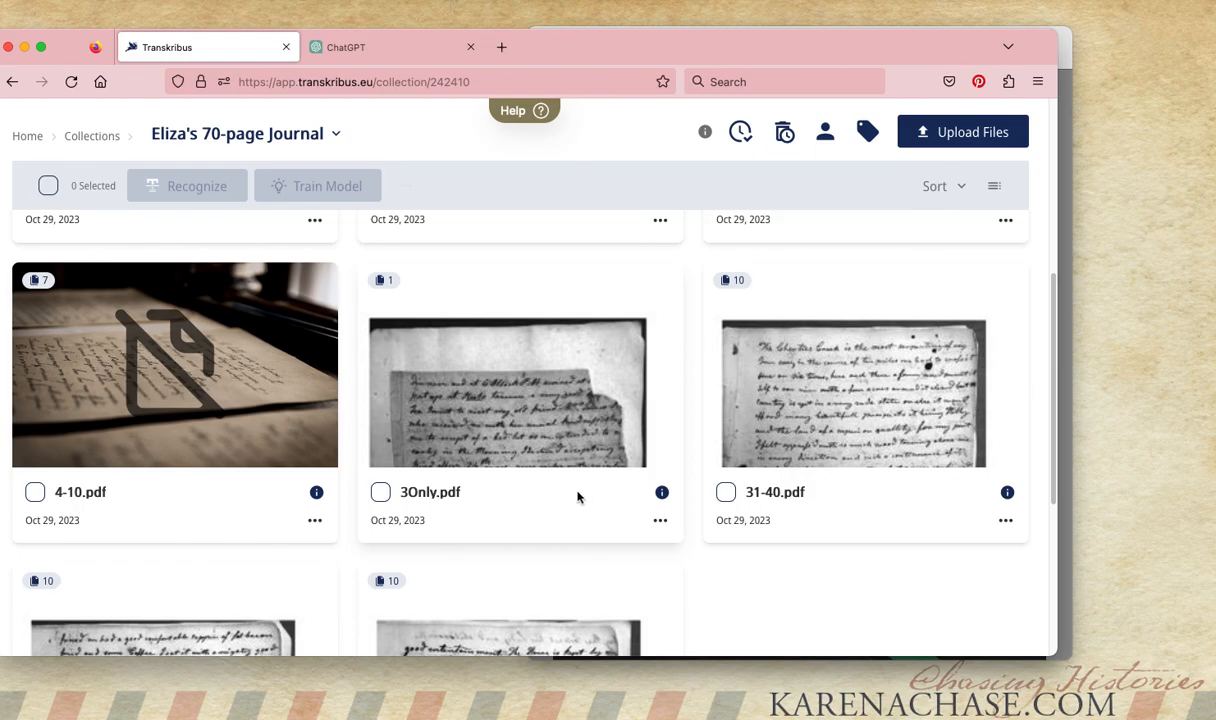
pyautogui.click(517, 437)
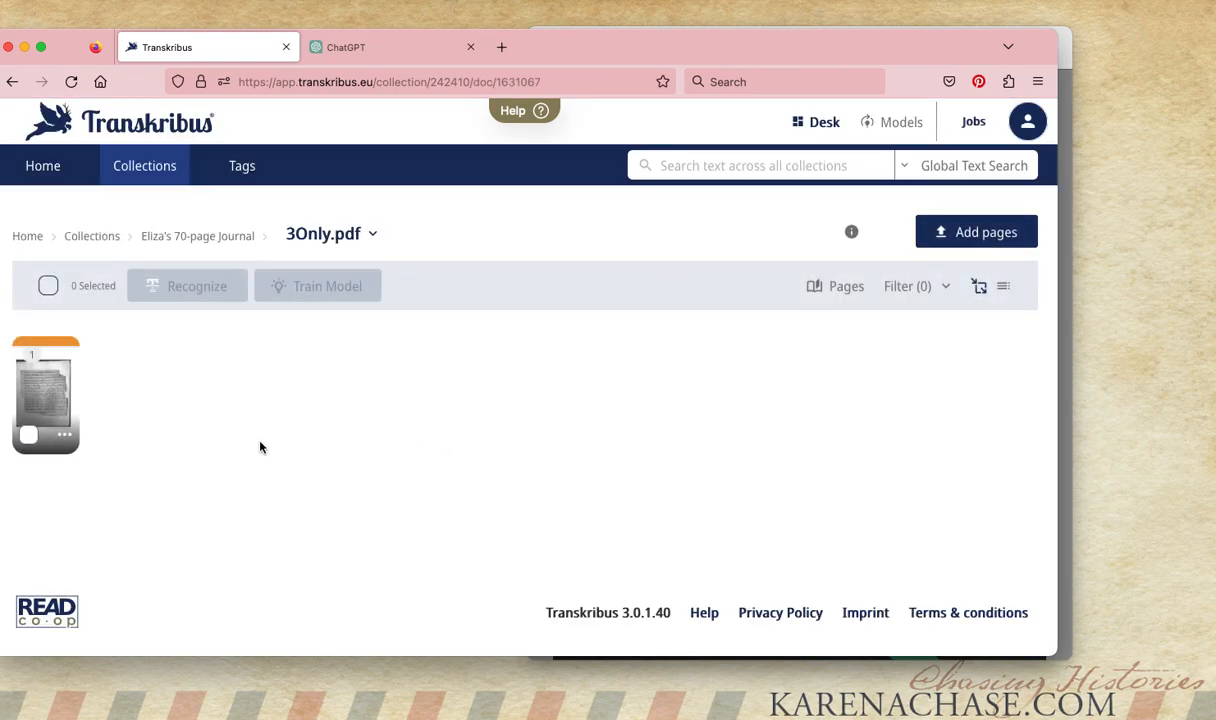
pyautogui.click(45, 399)
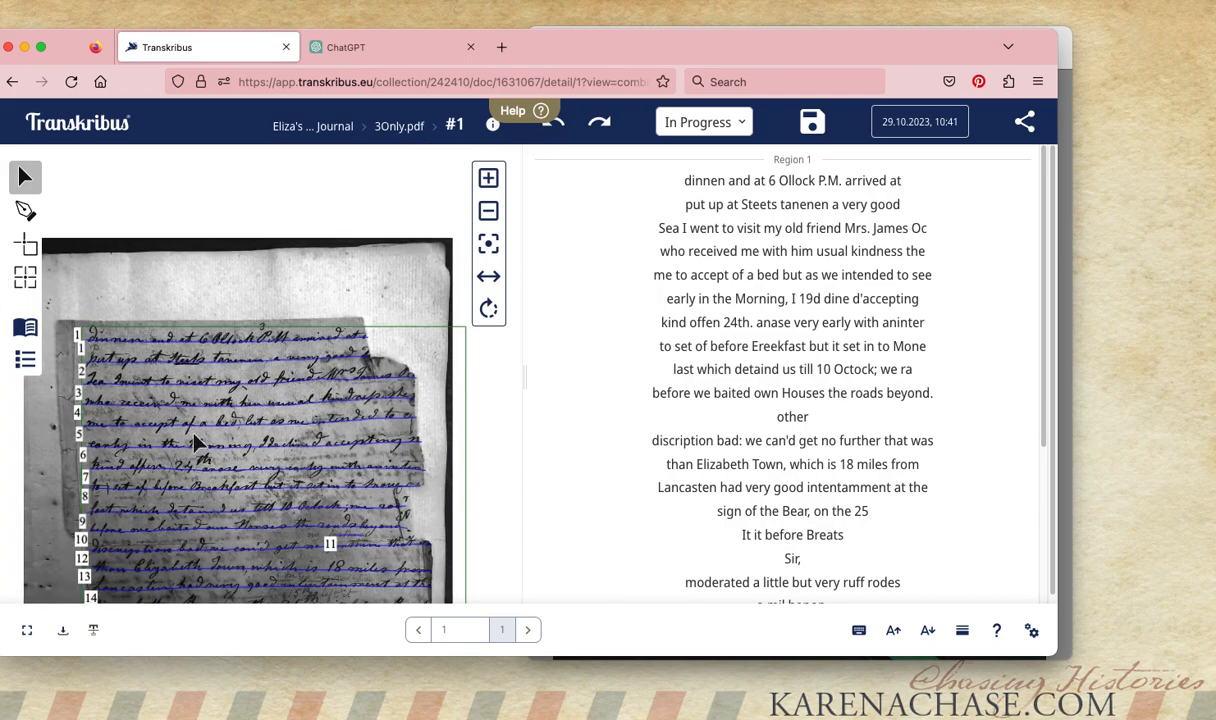
pyautogui.moveTo(195, 443); pyautogui.dragTo(187, 325)
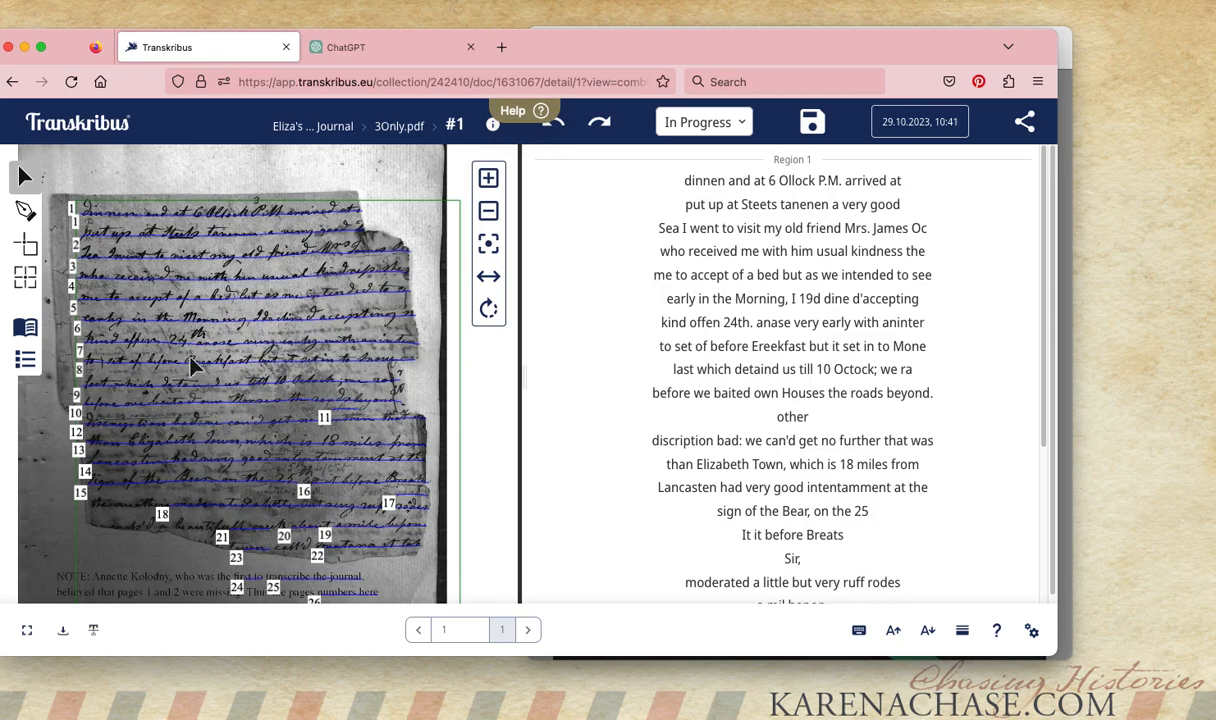
pyautogui.scroll(5, 195, 430)
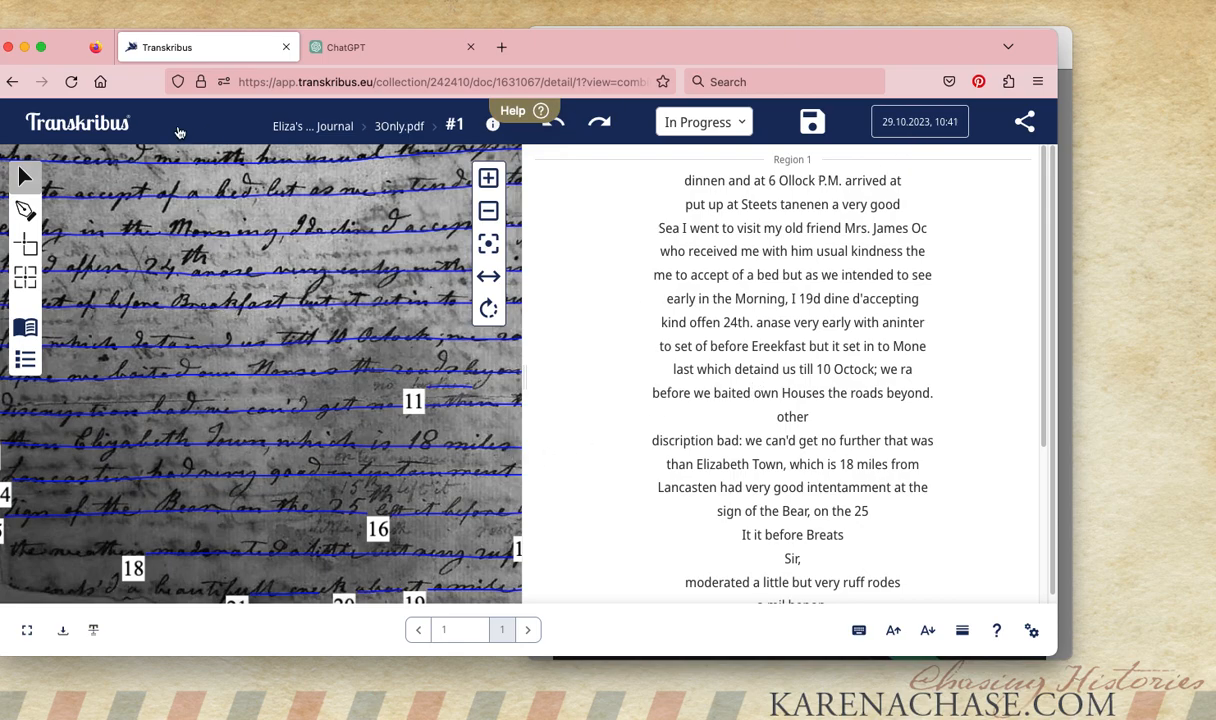
# - Open the full Transkribus jobs table and review the recognition and export jobs for the journal PDFs
pyautogui.click(100, 125)
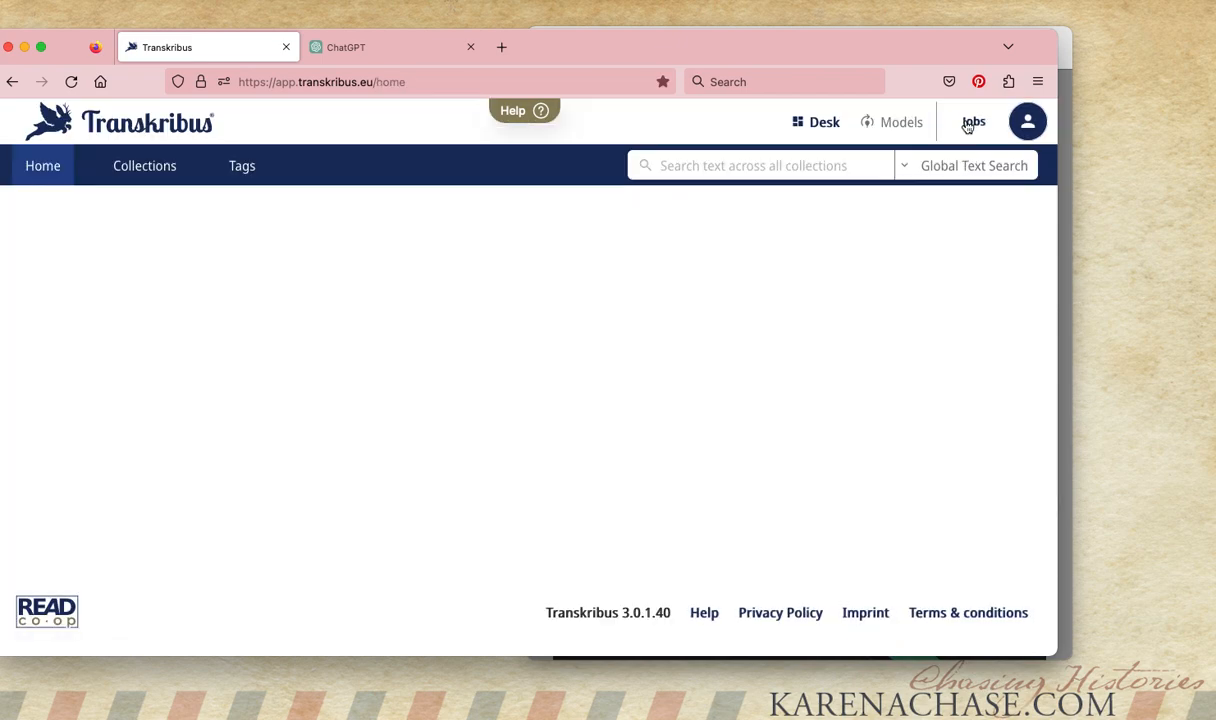
pyautogui.click(968, 123)
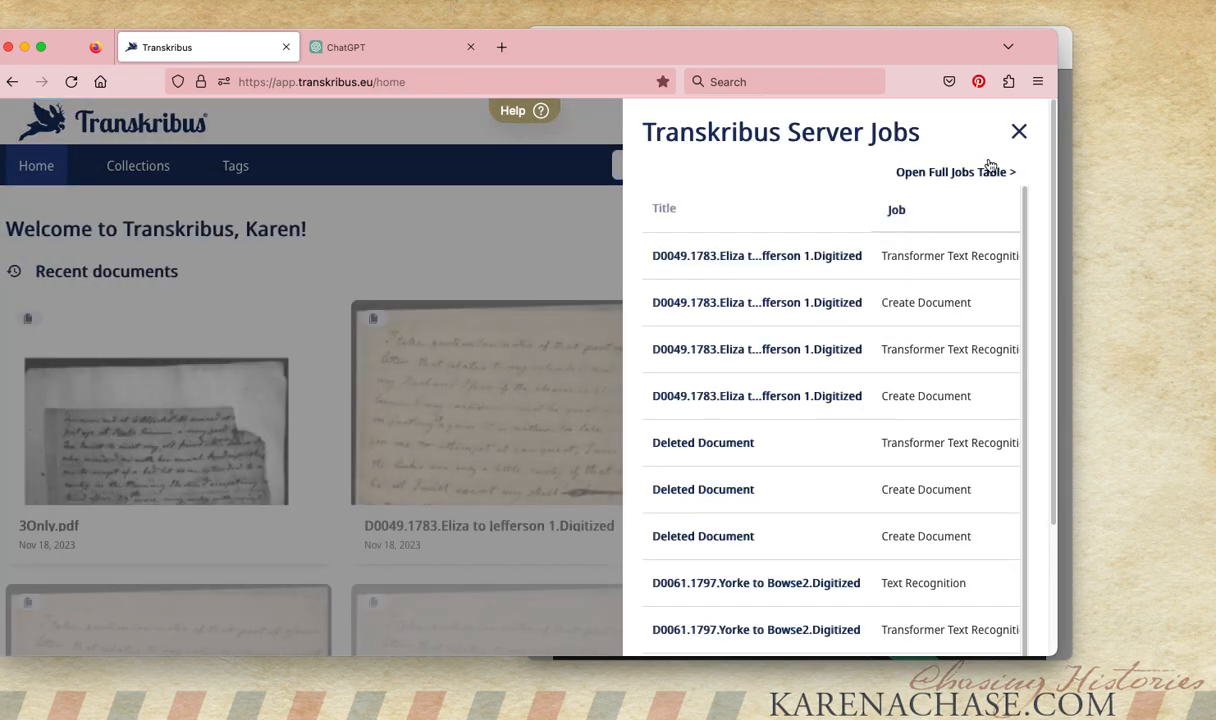
pyautogui.click(982, 172)
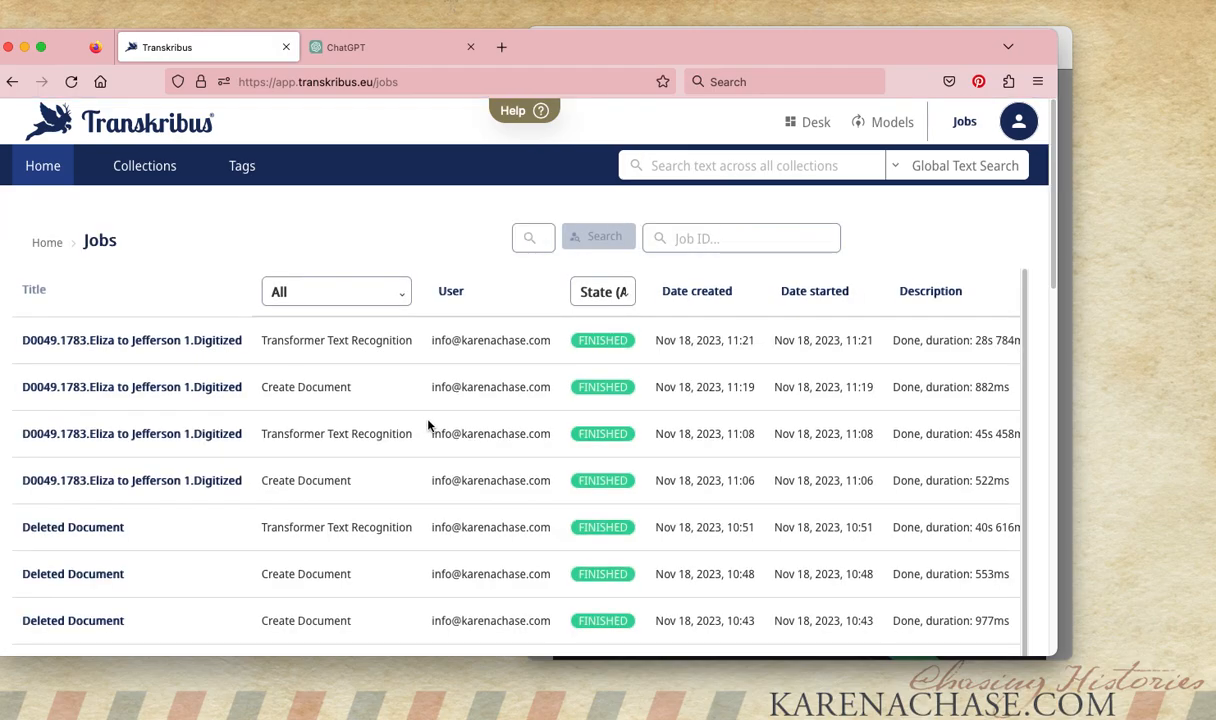
pyautogui.scroll(-8, 425, 455)
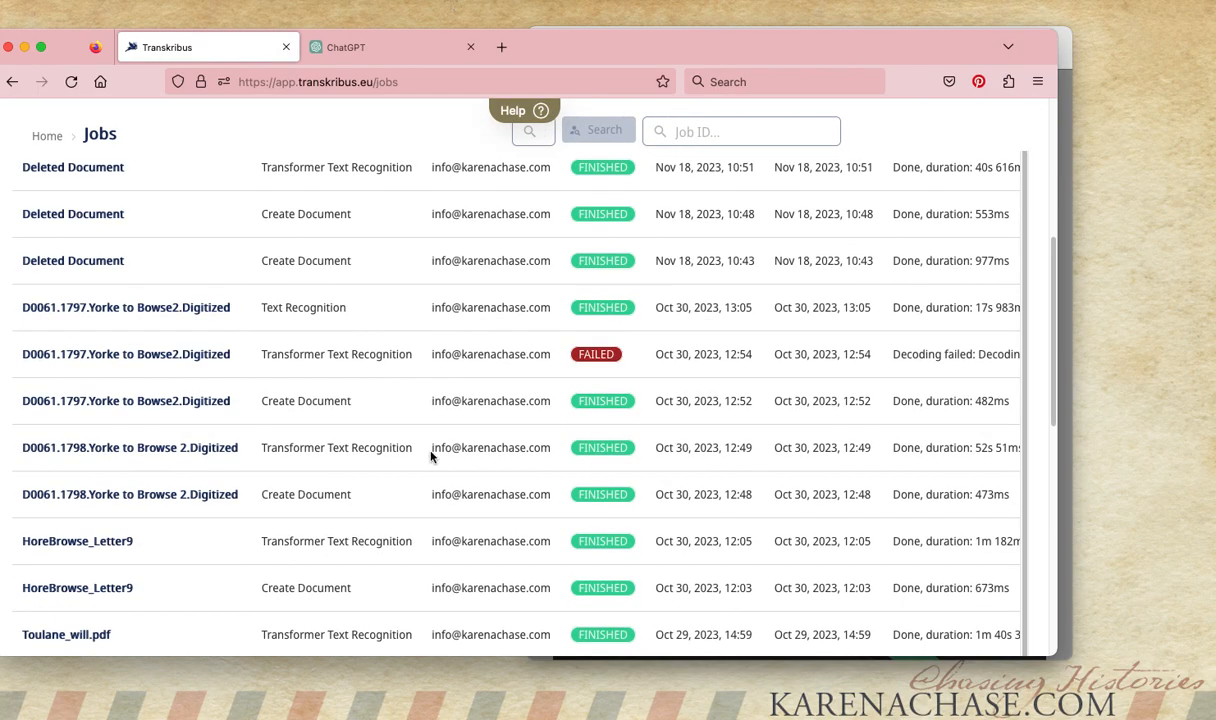
pyautogui.scroll(-4, 429, 459)
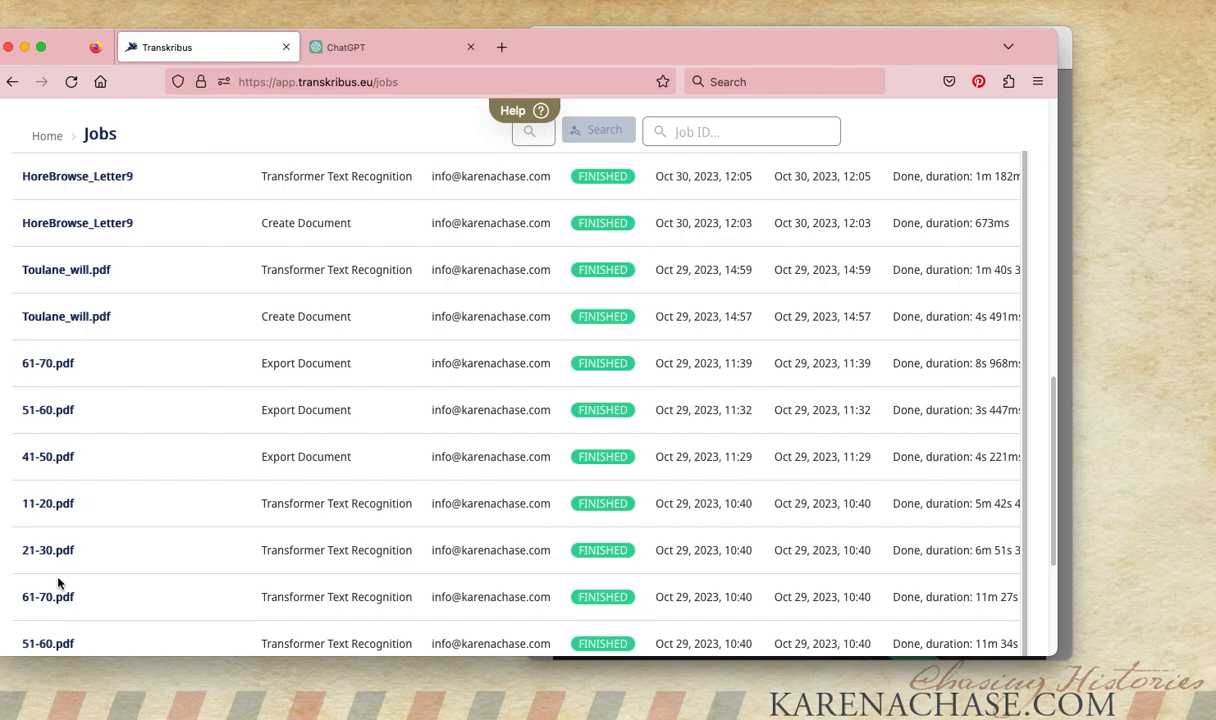
# - Switch to ChatGPT and look through the saved journal chats Pages41-50, Pages31-40, Pages51-60 and Pages11-20
pyautogui.click(355, 47)
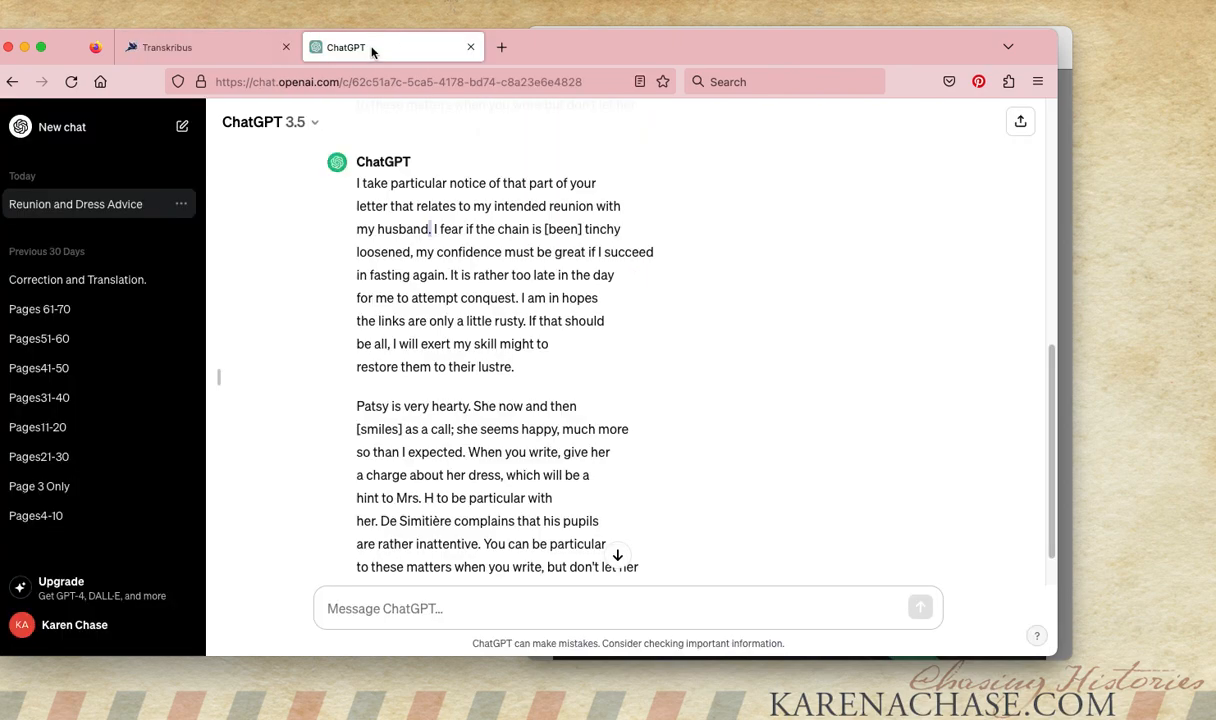
pyautogui.click(38, 372)
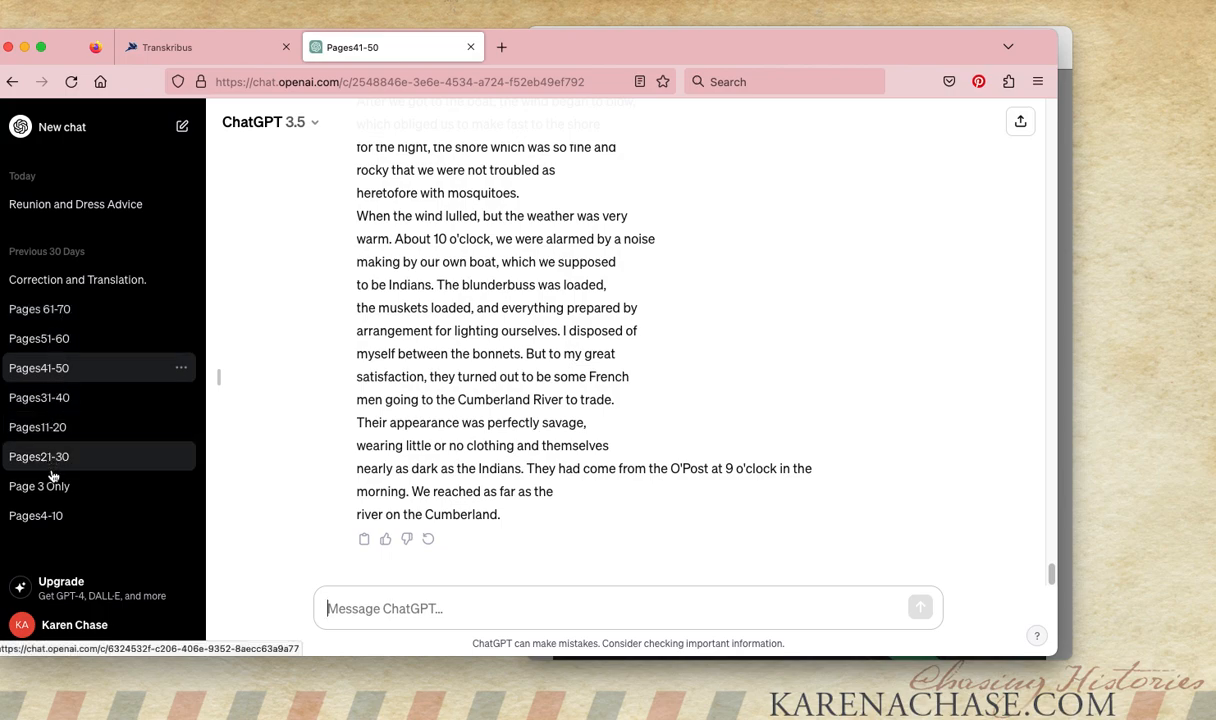
pyautogui.click(50, 405)
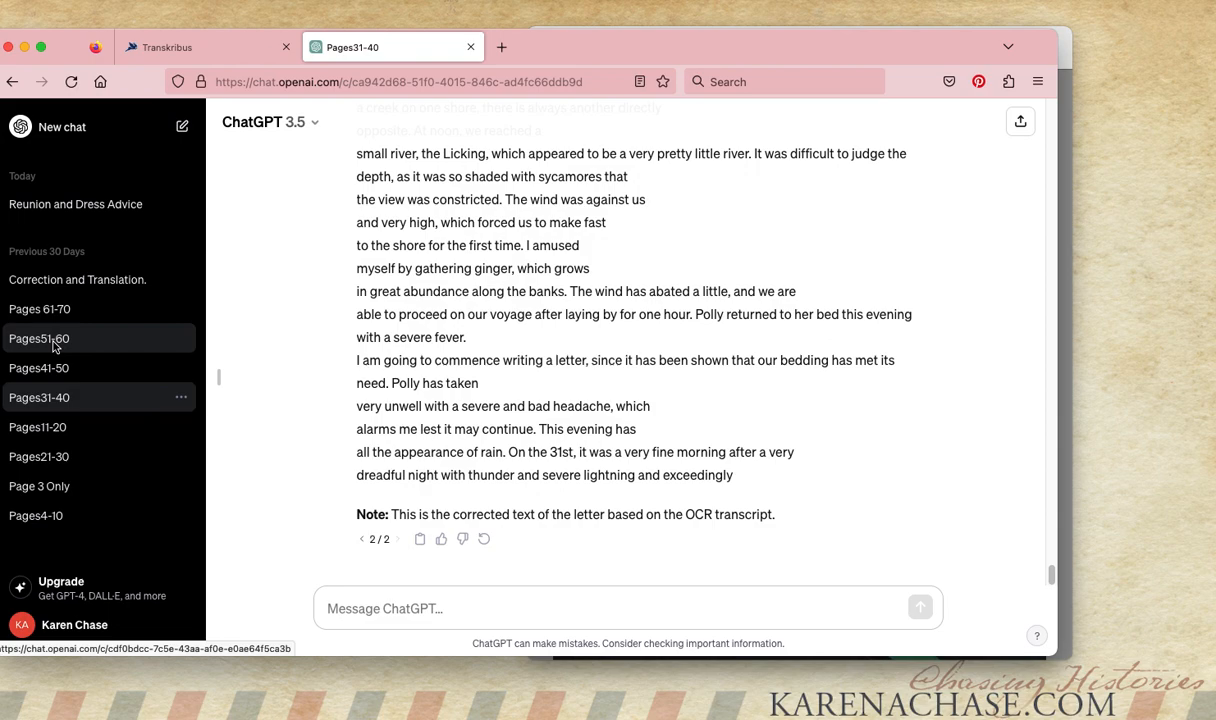
pyautogui.click(54, 340)
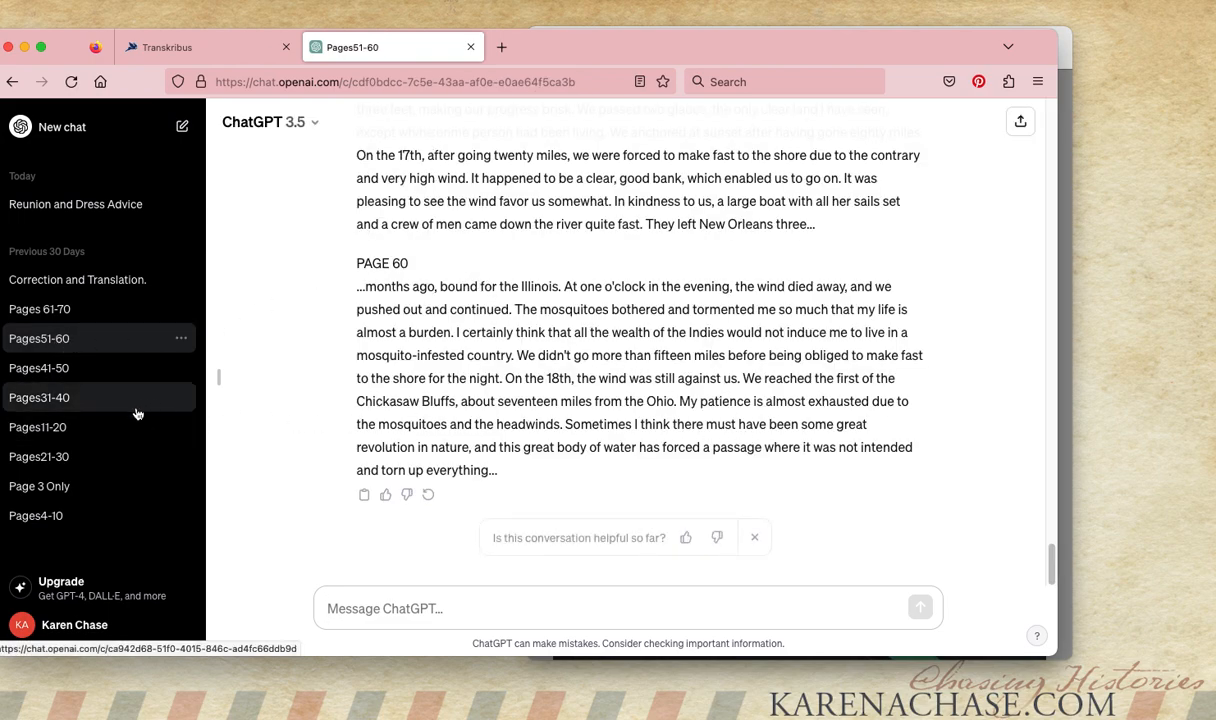
pyautogui.click(48, 430)
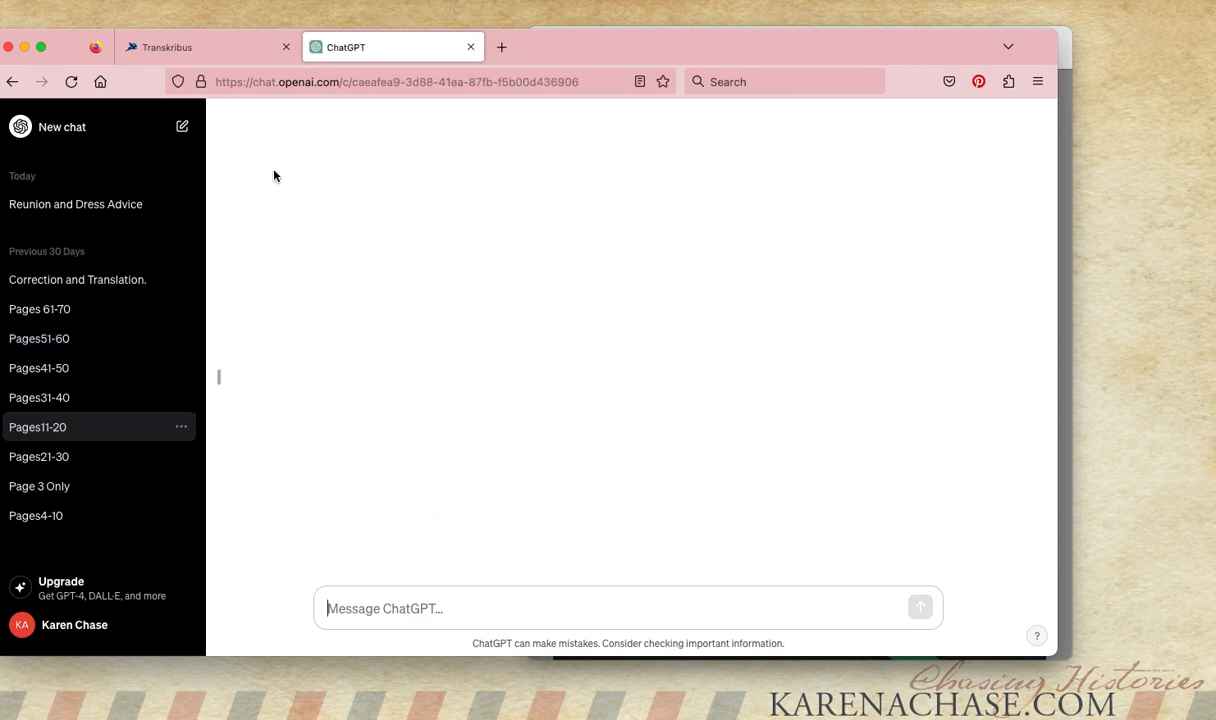
# - Reposition the browser window so it is fully on screen, and return to the Transkribus jobs list
pyautogui.click(215, 46)
pyautogui.click(358, 47)
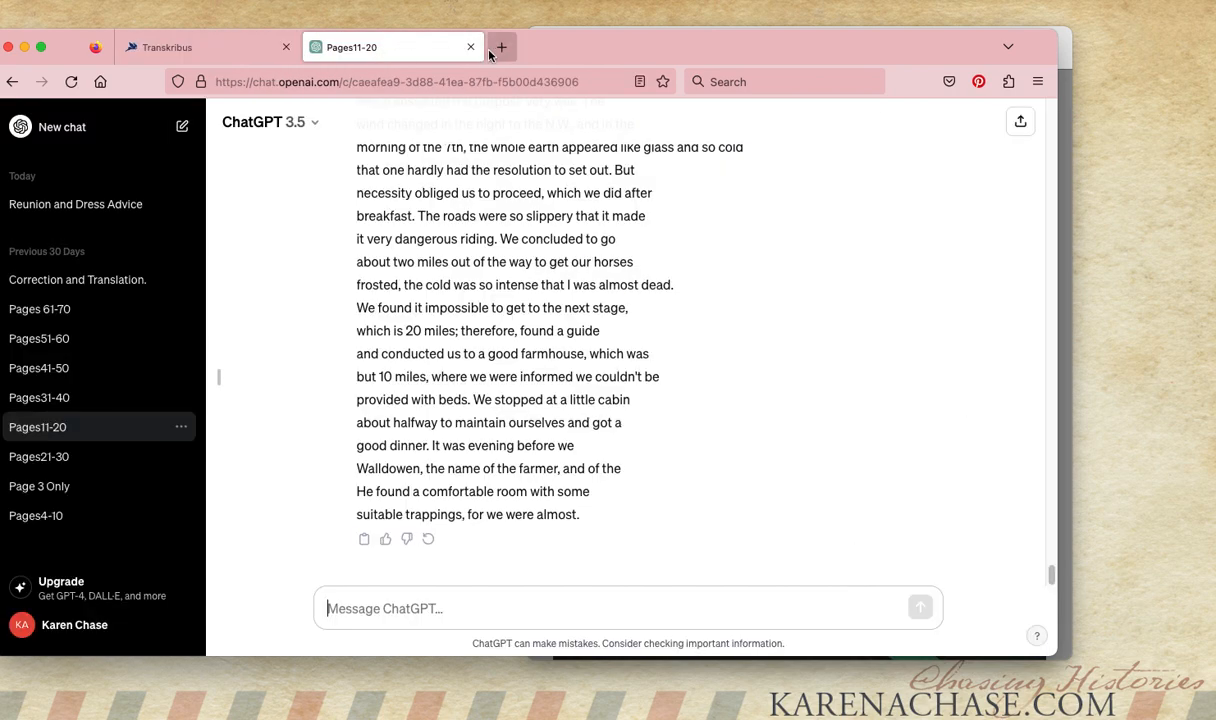
pyautogui.moveTo(539, 52); pyautogui.dragTo(631, 60)
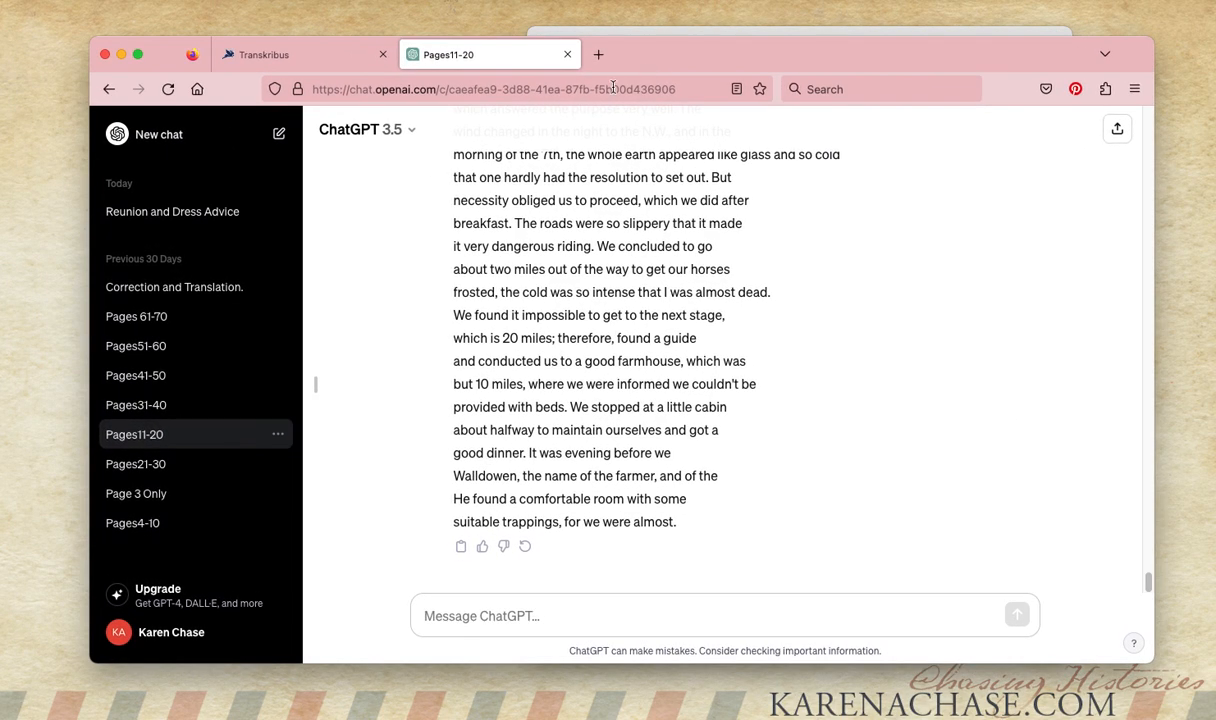
pyautogui.click(330, 60)
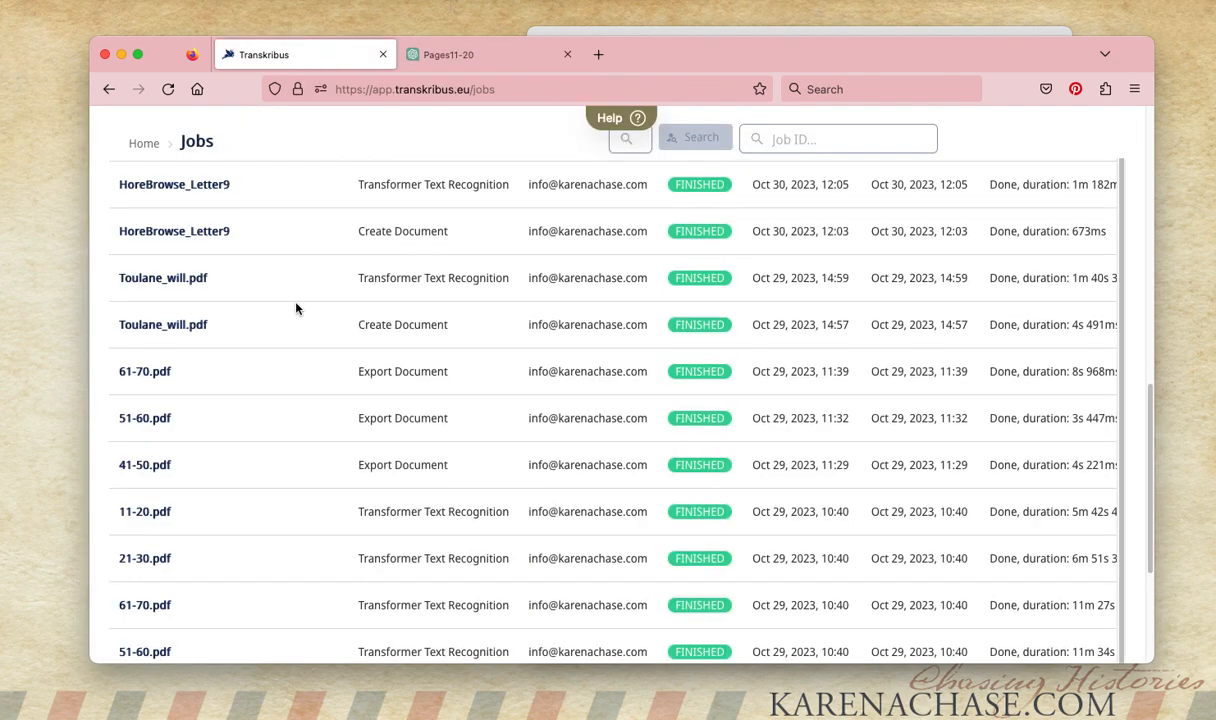
# - Switch to ChatGPT, reopen the Reunion and Dress Advice chat and review its original correction prompt and pasted OCR transcript
pyautogui.click(452, 54)
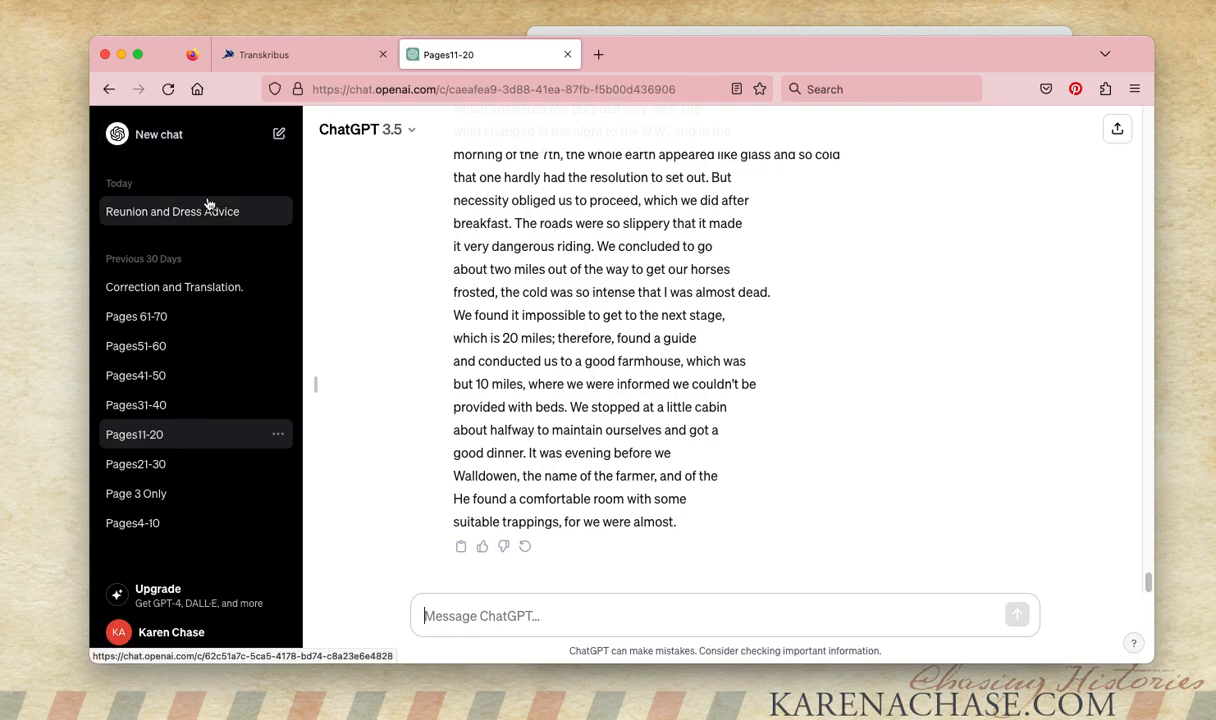
pyautogui.scroll(15, 598, 397)
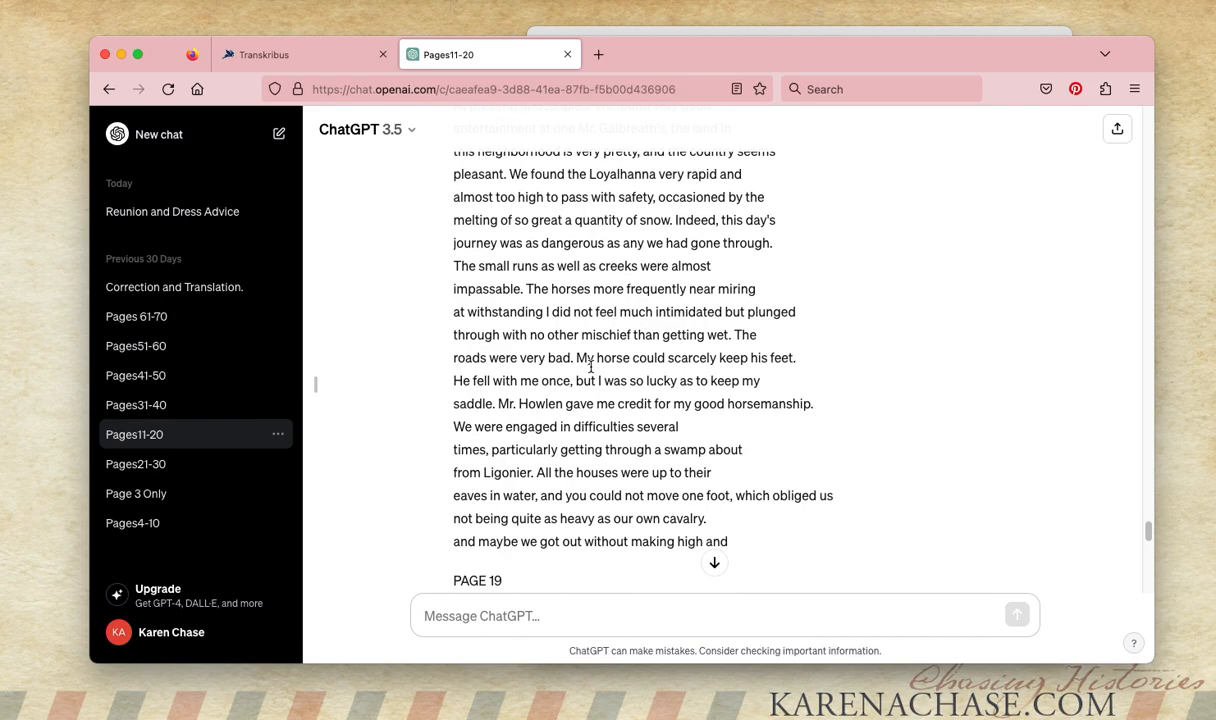
pyautogui.click(209, 211)
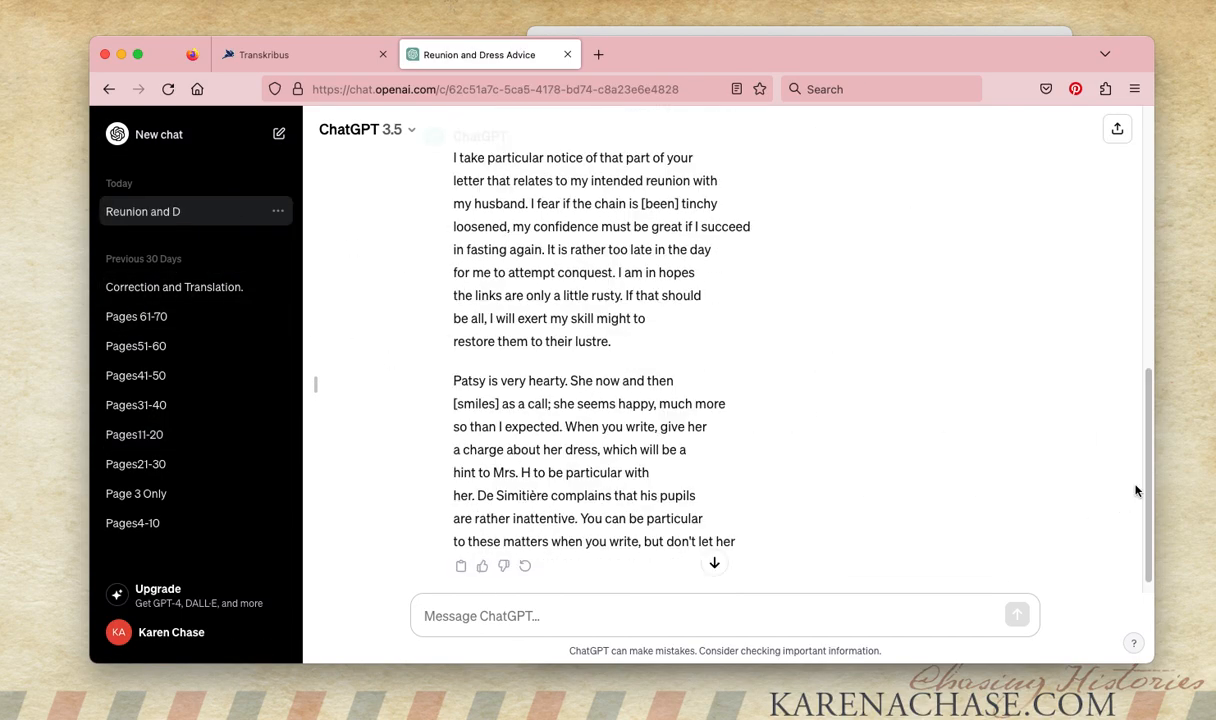
pyautogui.moveTo(1143, 491); pyautogui.dragTo(1147, 200)
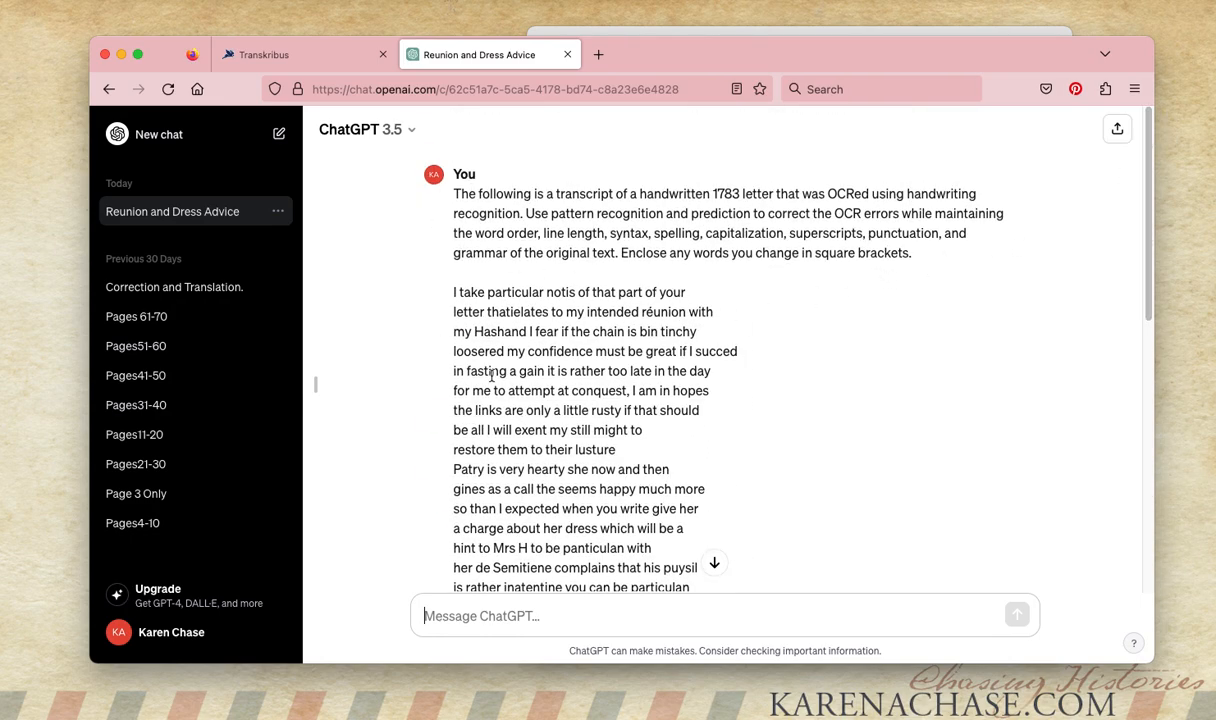
pyautogui.scroll(-1, 491, 377)
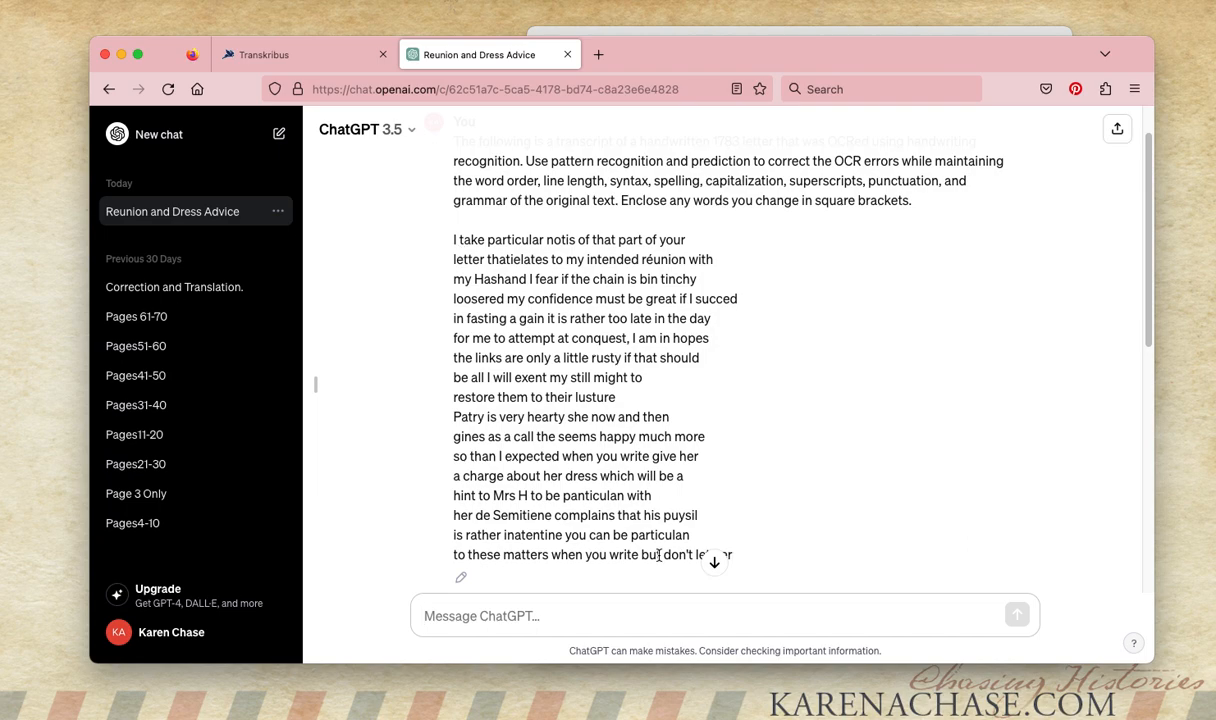